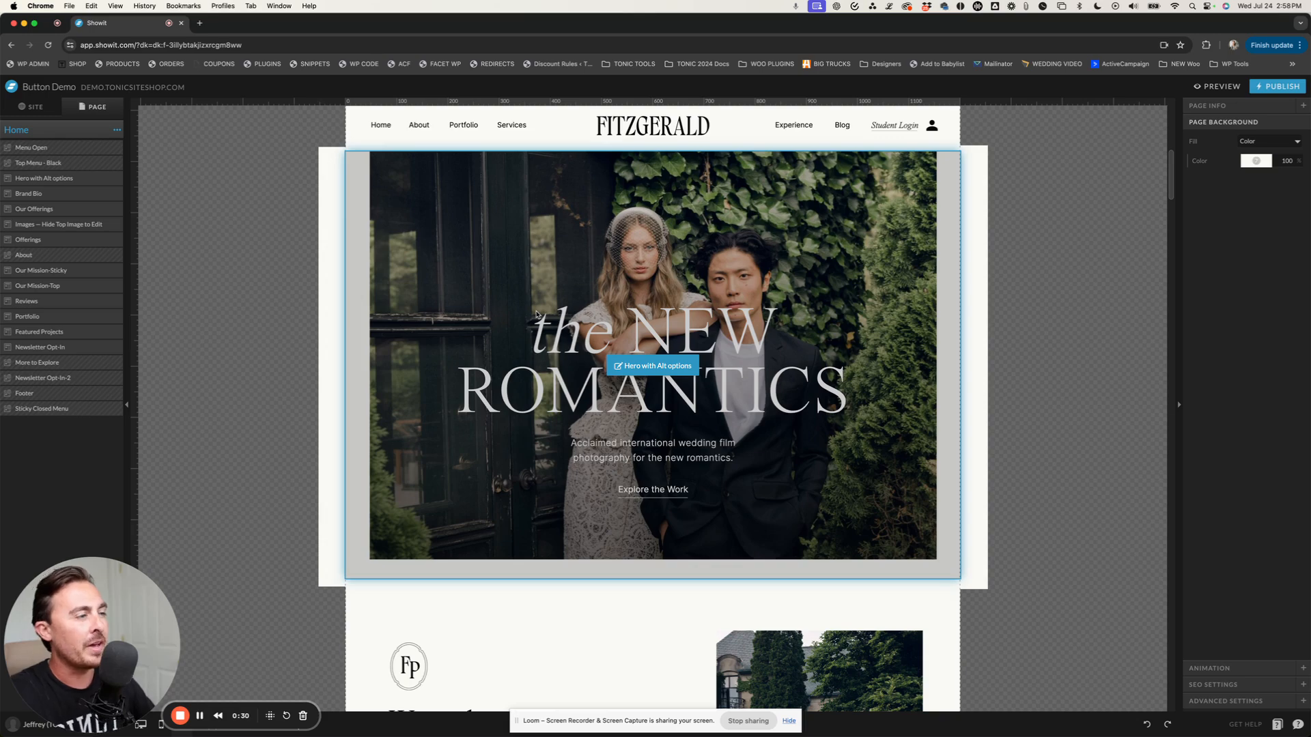
- In the Portfolio canvas, open the Browse the Work button's embed code, examine its HTML and styles, and close it without changes
scroll(535, 315, "down", 10)
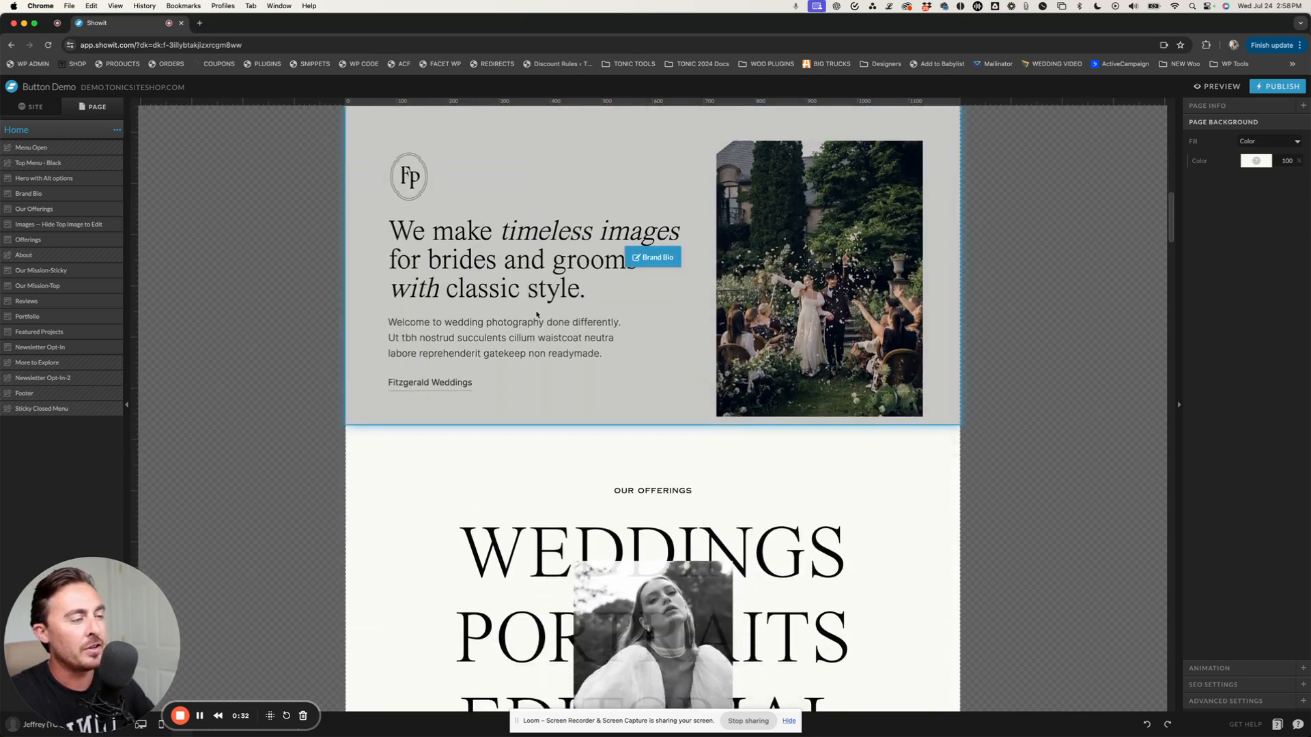
scroll(536, 315, "down", 12)
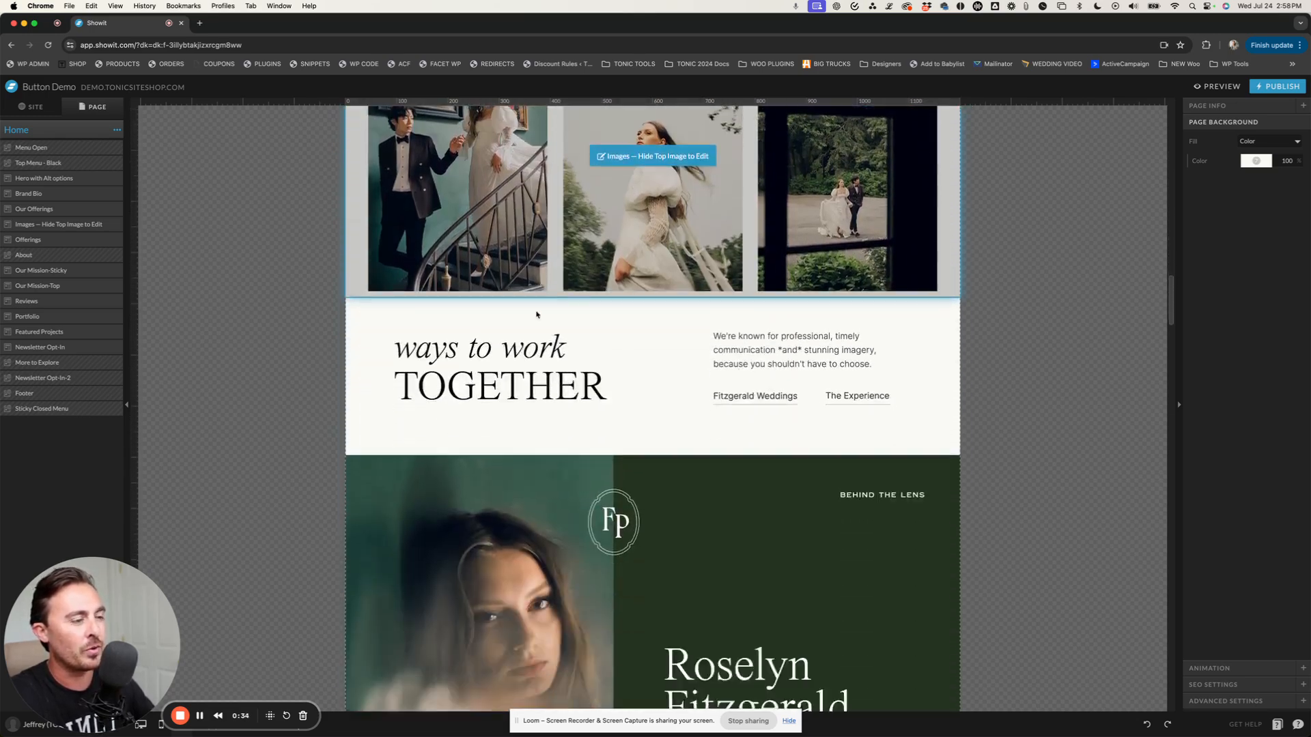
scroll(536, 314, "down", 12)
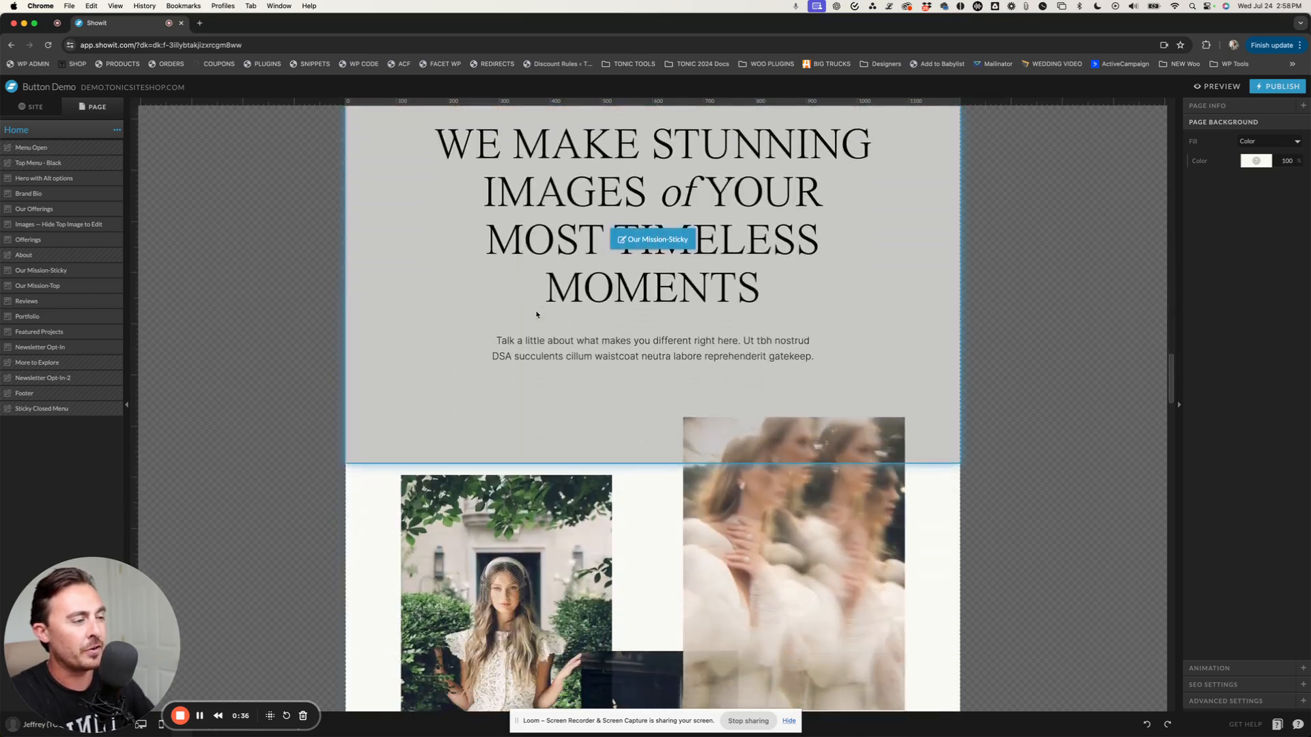
scroll(536, 315, "down", 12)
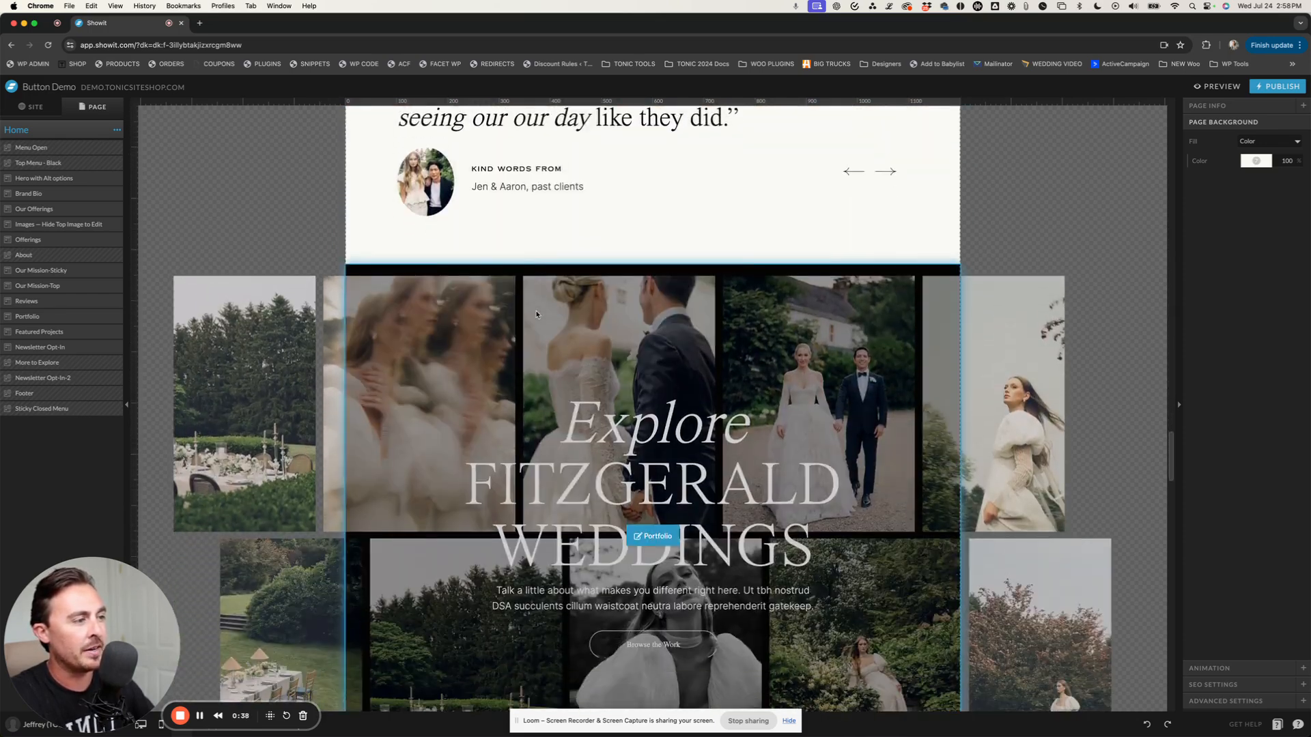
scroll(536, 315, "down", 2)
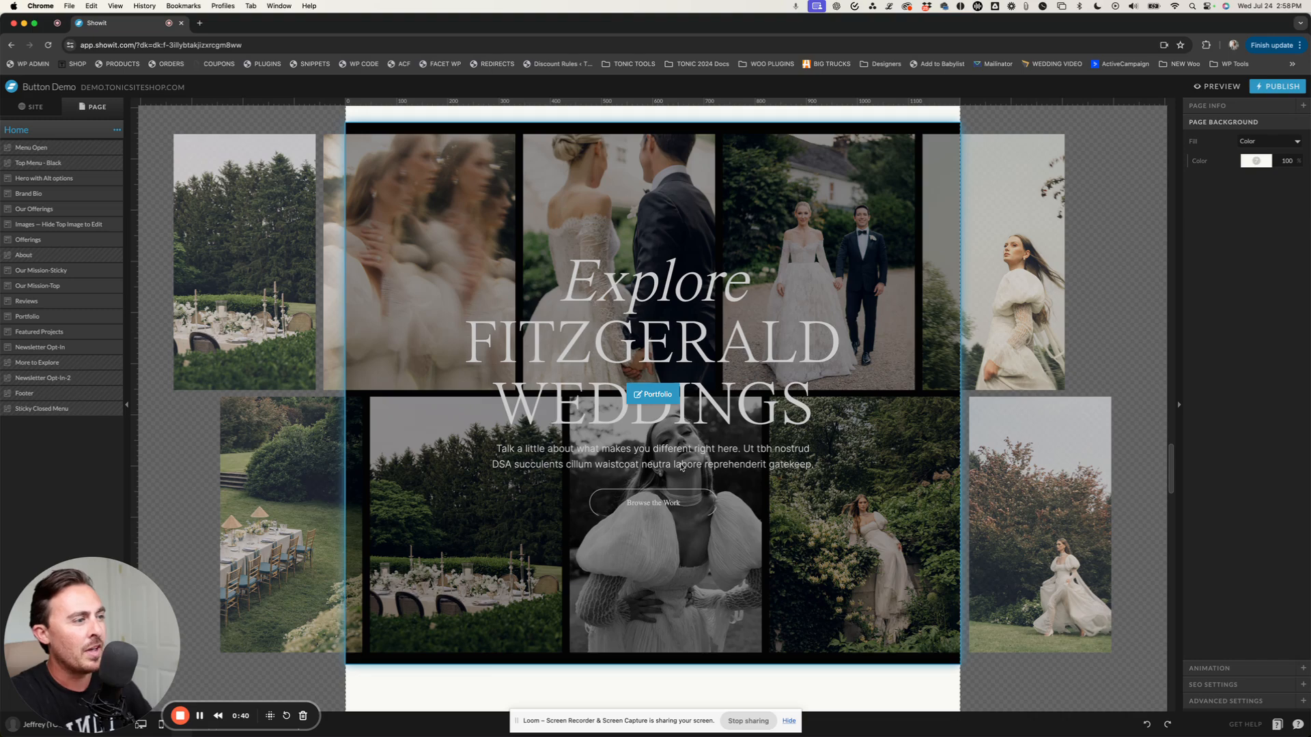
left_click(662, 440)
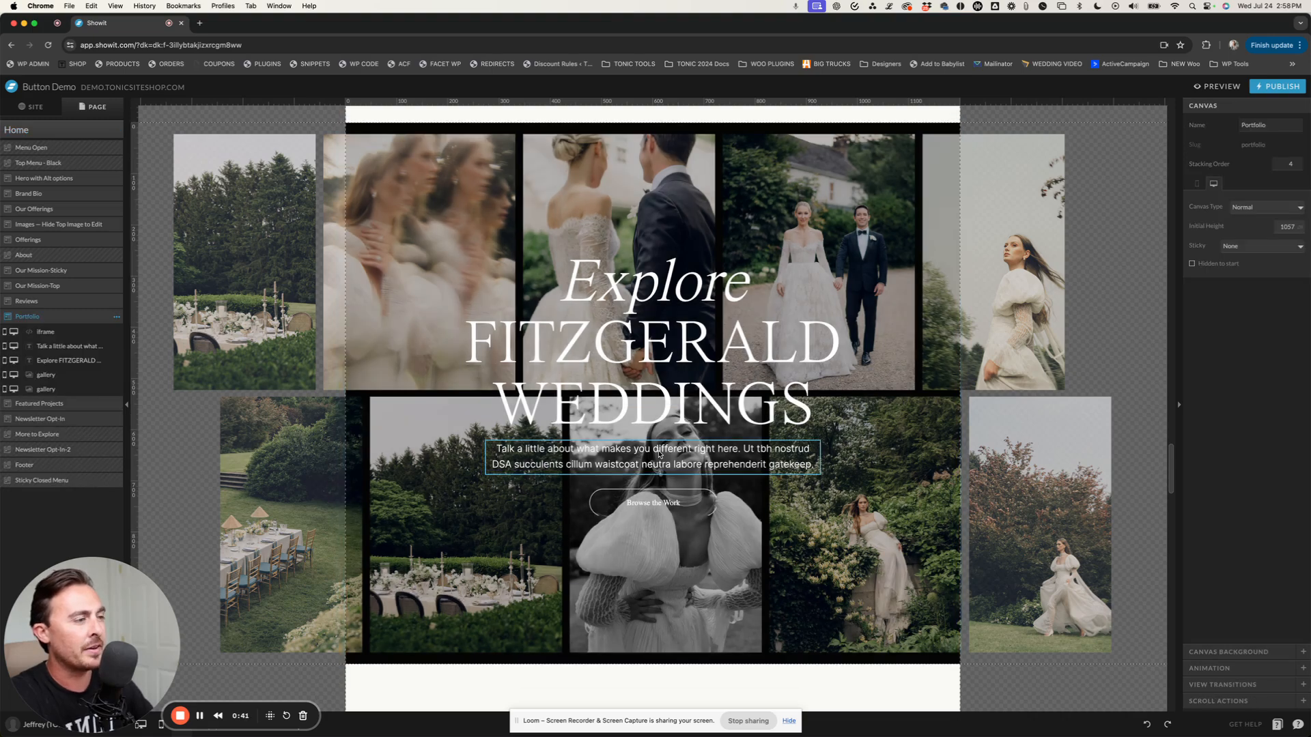
double_click(648, 504)
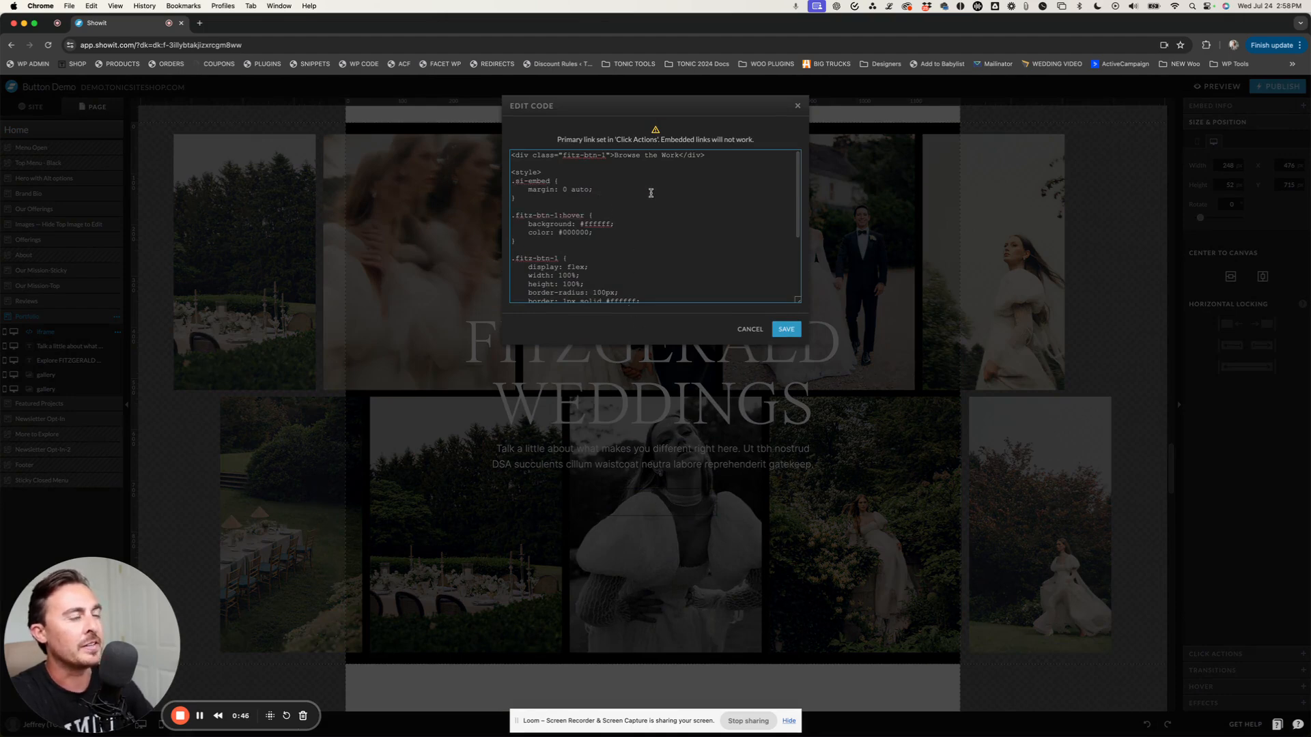
left_click_drag(706, 155, 603, 246)
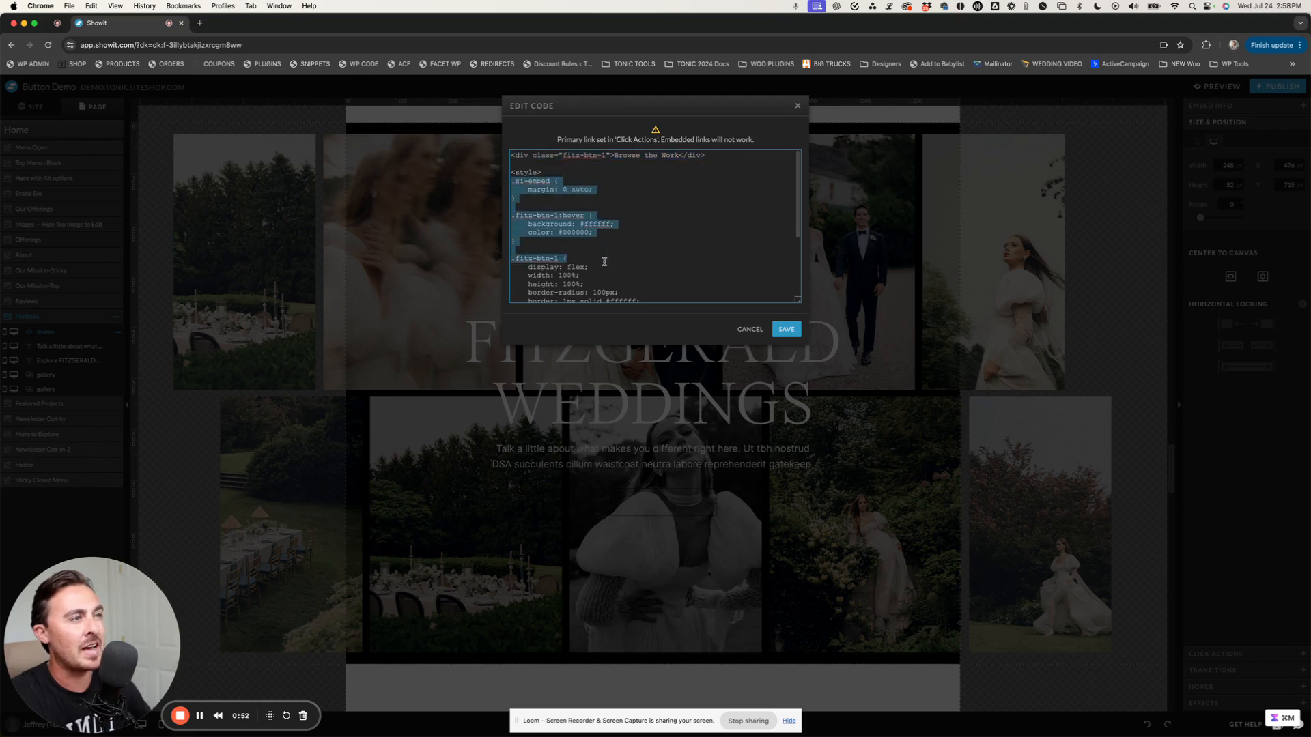
left_click(605, 258)
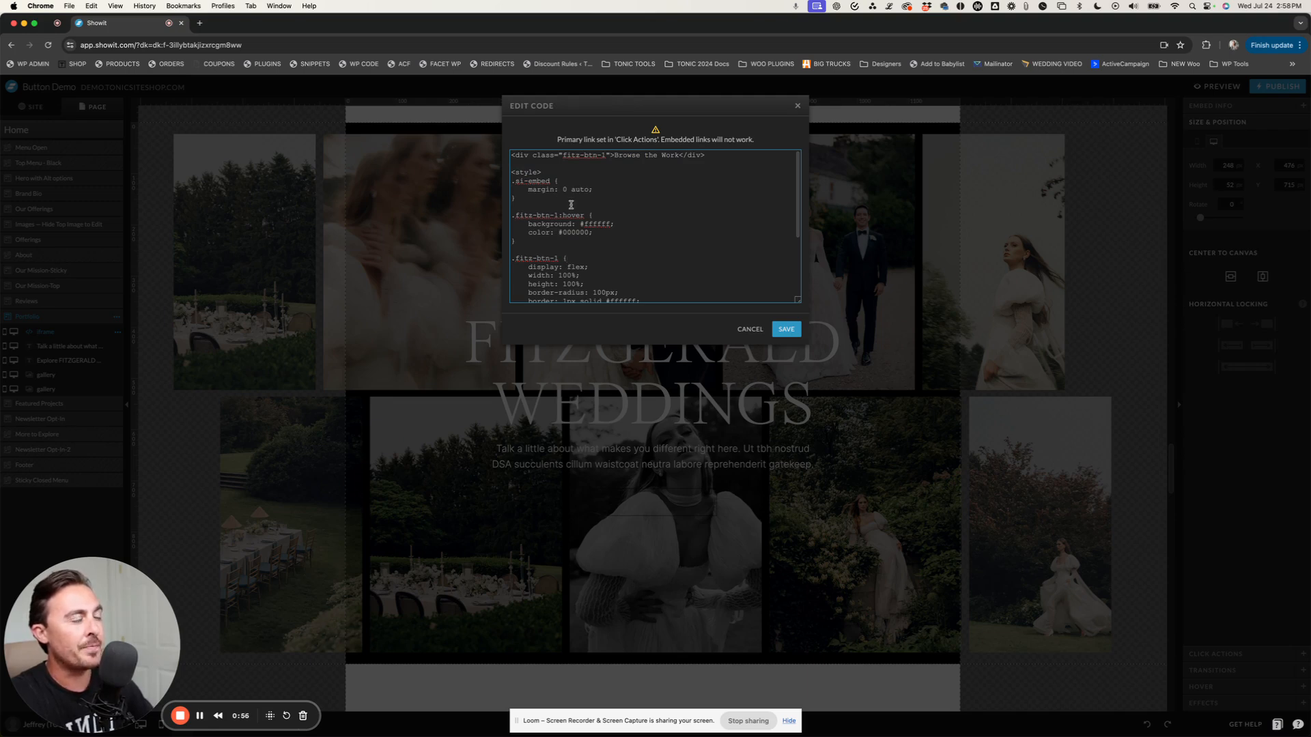
scroll(572, 215, "down", 5)
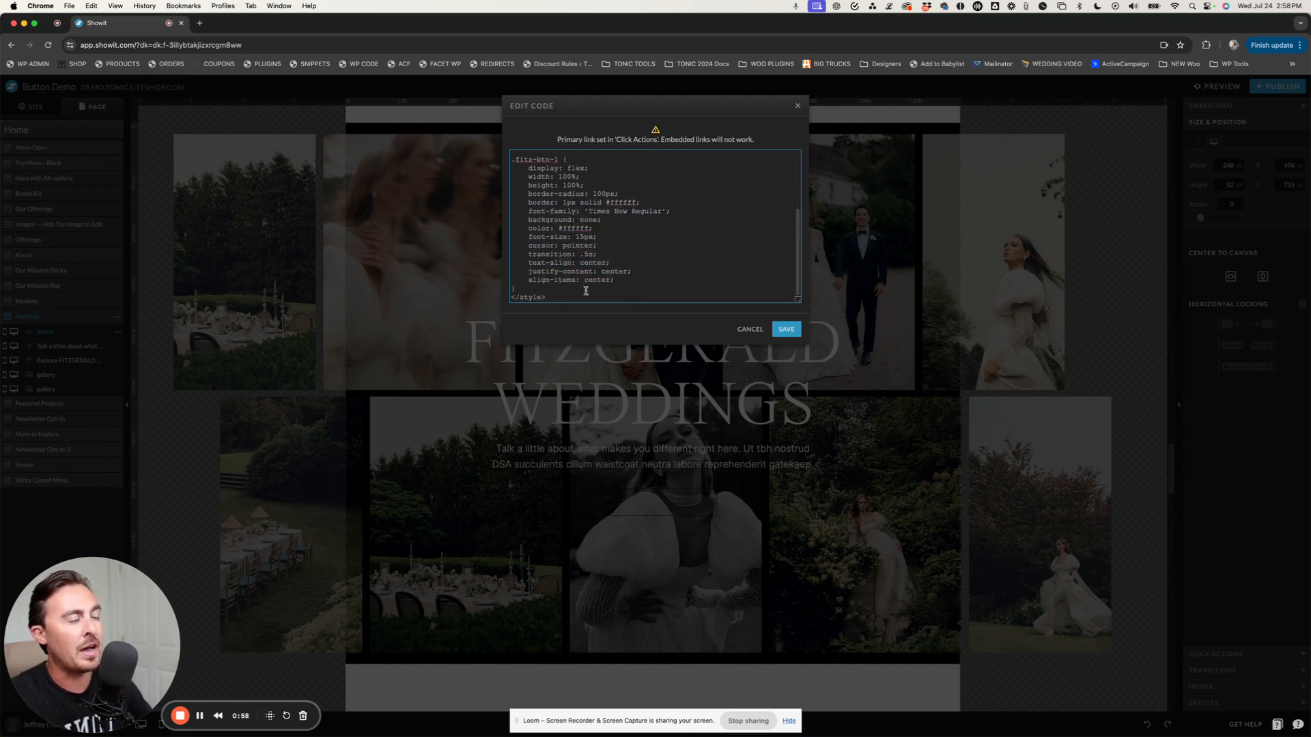
scroll(558, 215, "up", 5)
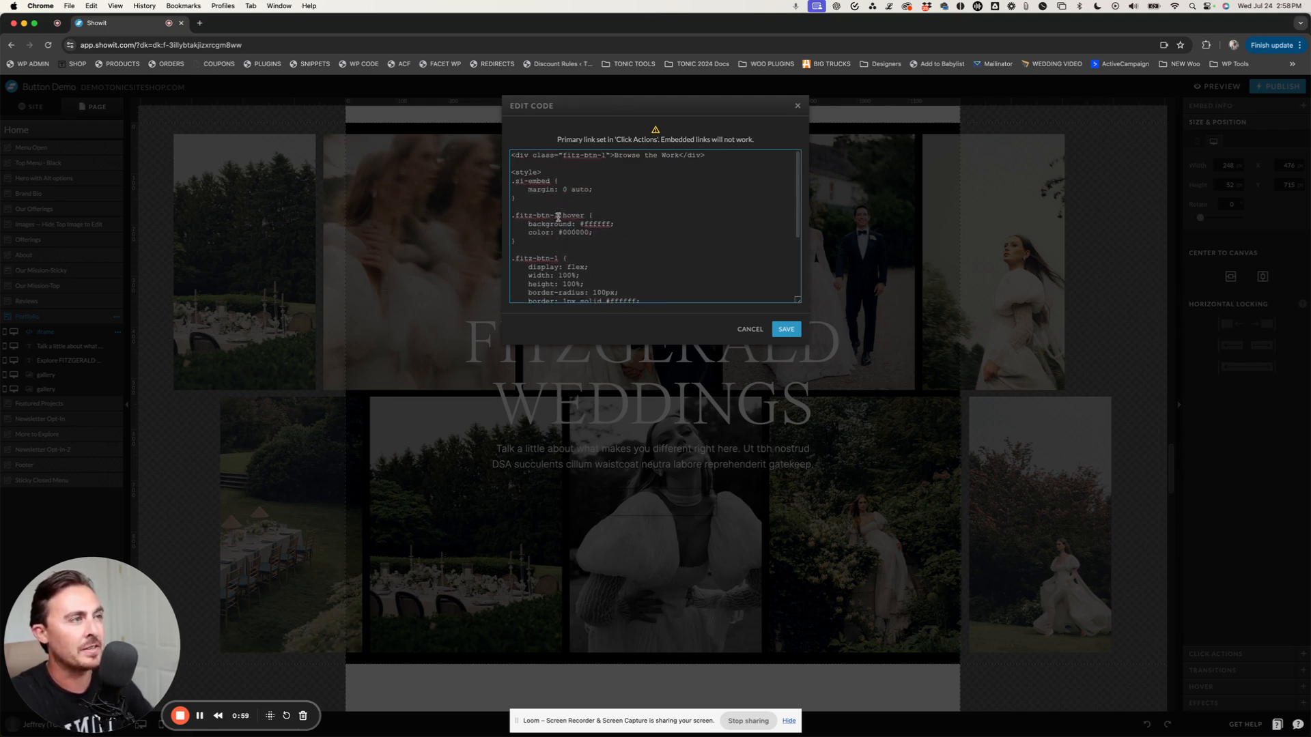
left_click(797, 105)
- Open the Home CTA Green Split Section site canvas and examine the Let's Do This button's embed code, closing it without changes
scroll(552, 290, "down", 4)
scroll(551, 291, "down", 20)
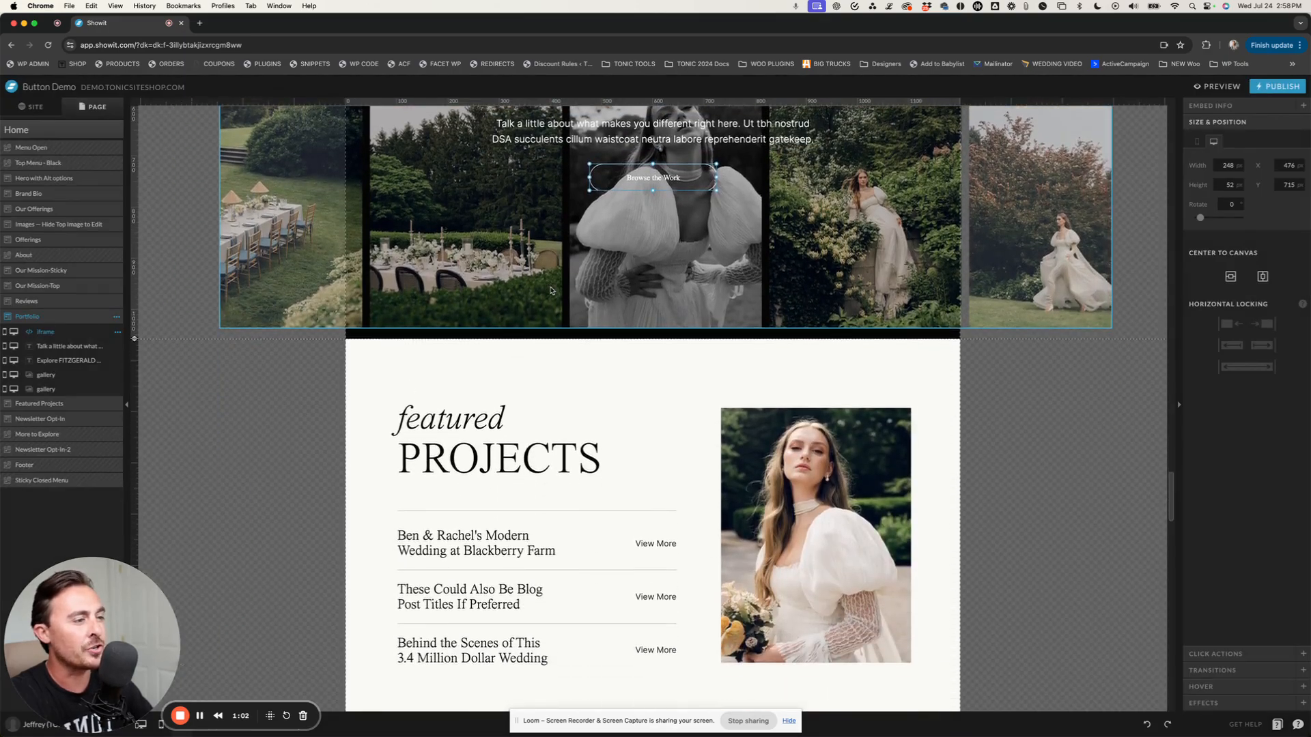
scroll(551, 290, "down", 15)
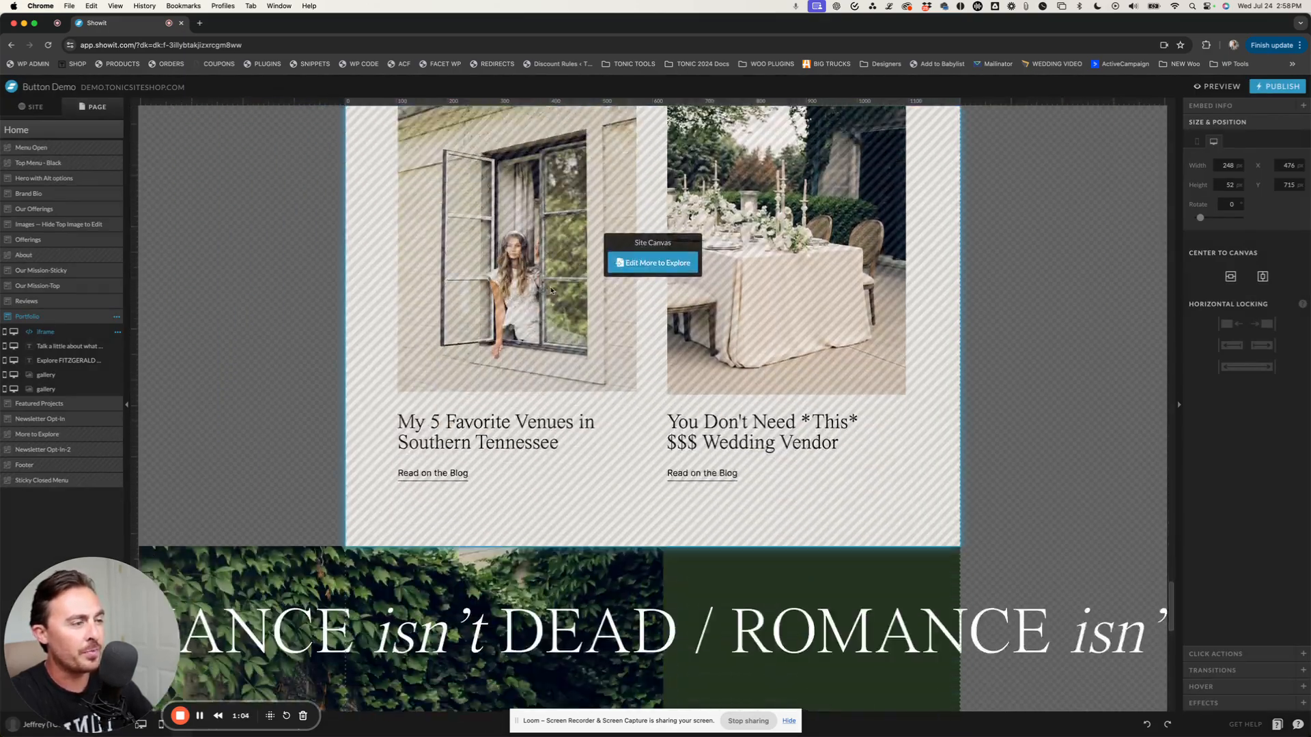
scroll(551, 290, "up", 2)
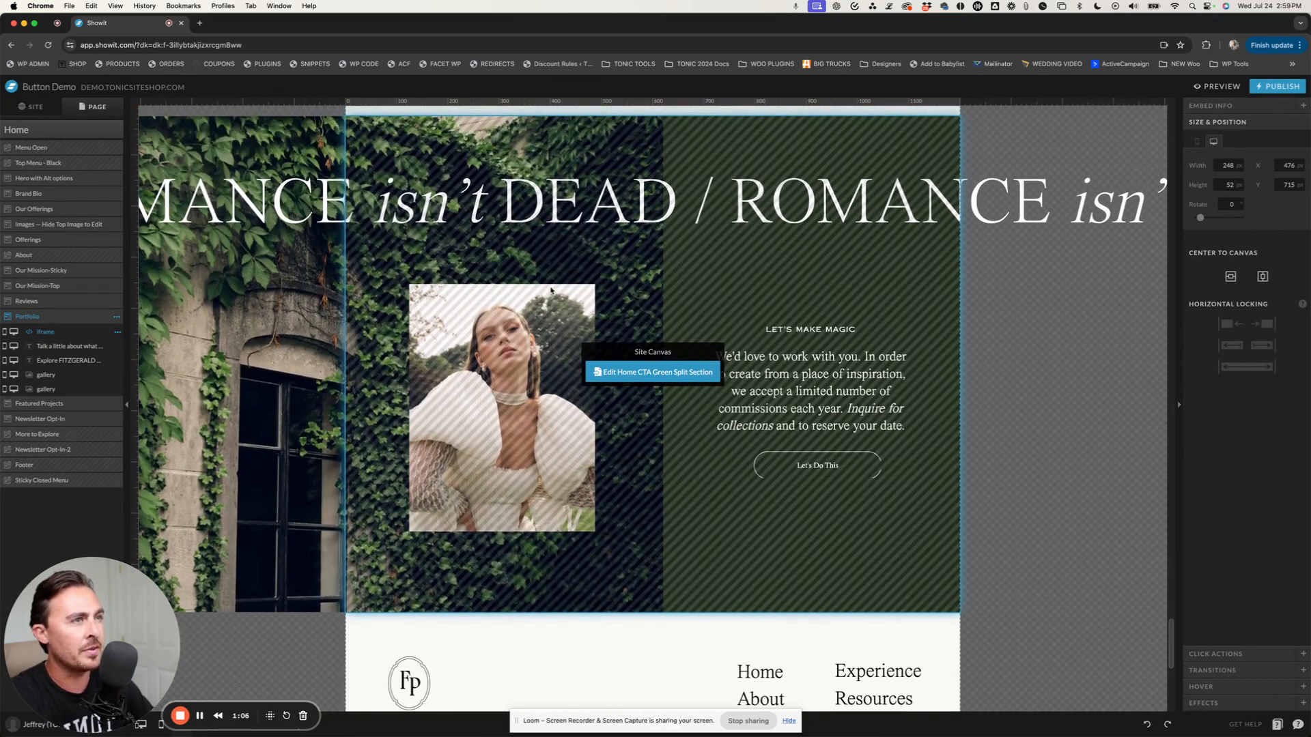
left_click(658, 374)
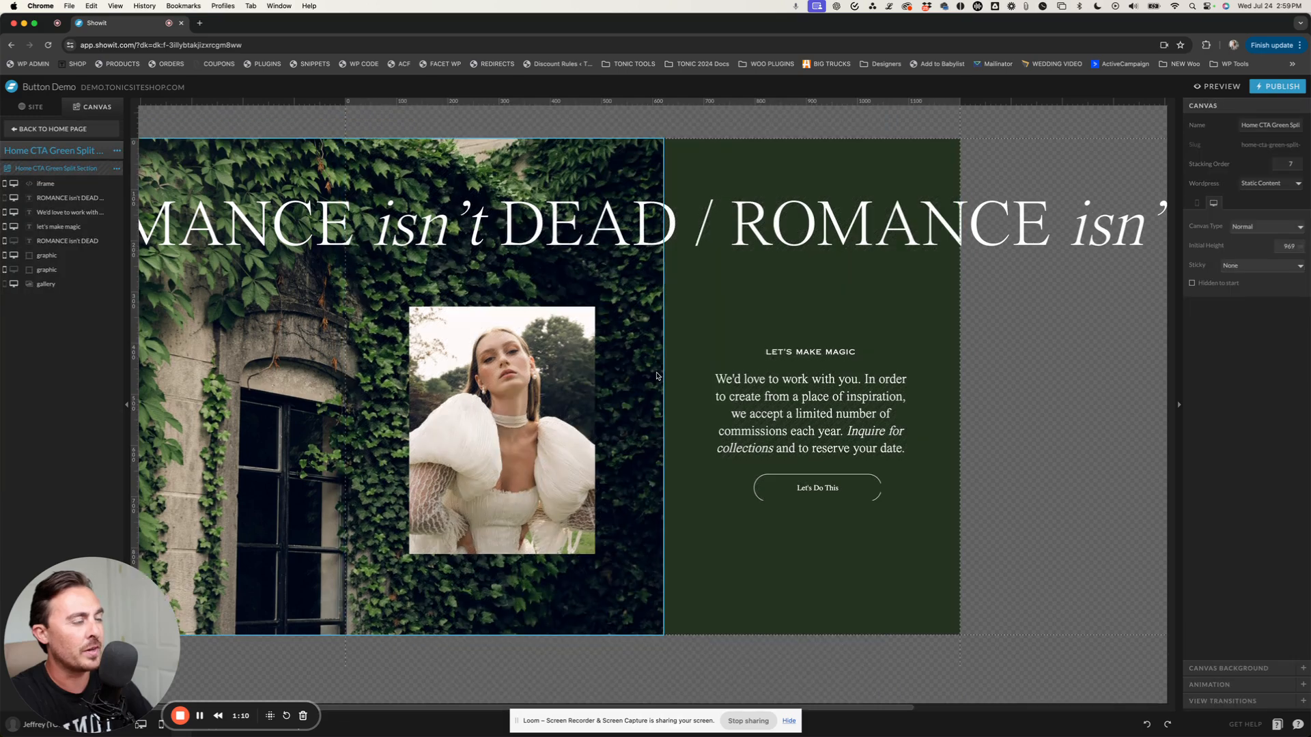
double_click(809, 485)
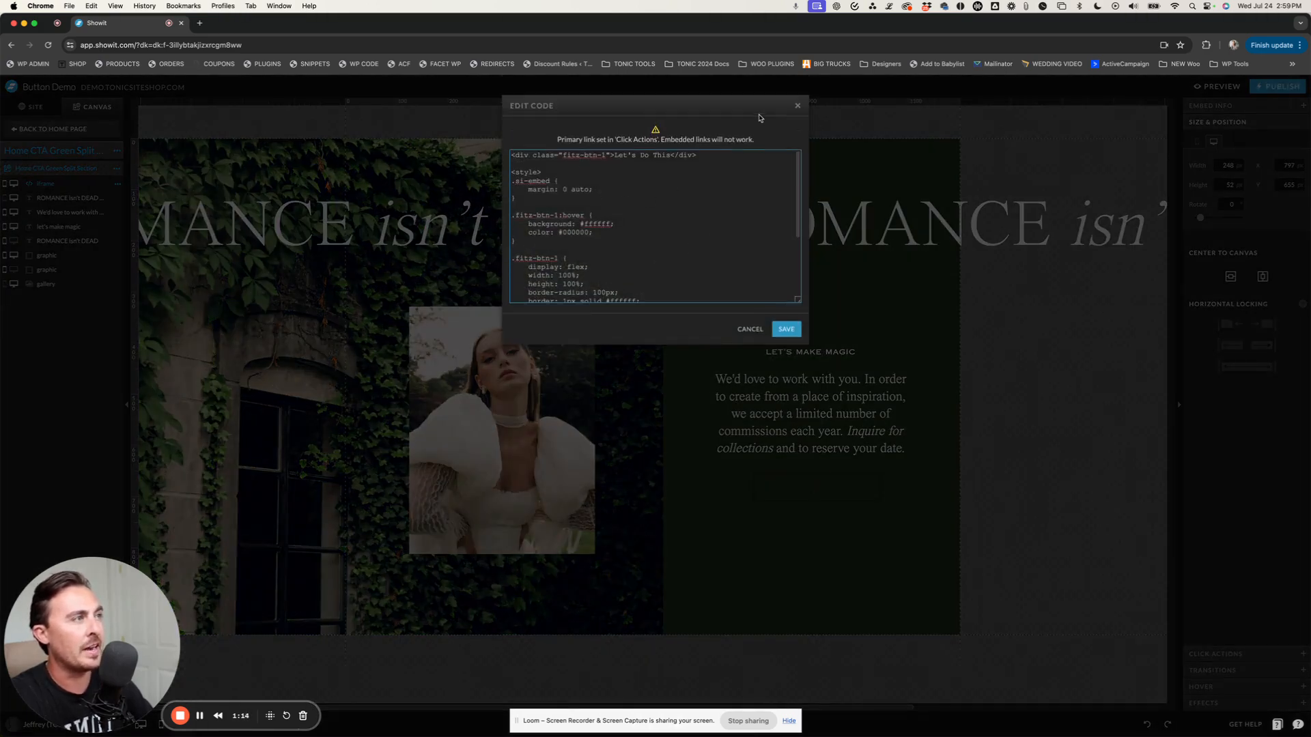
left_click(796, 105)
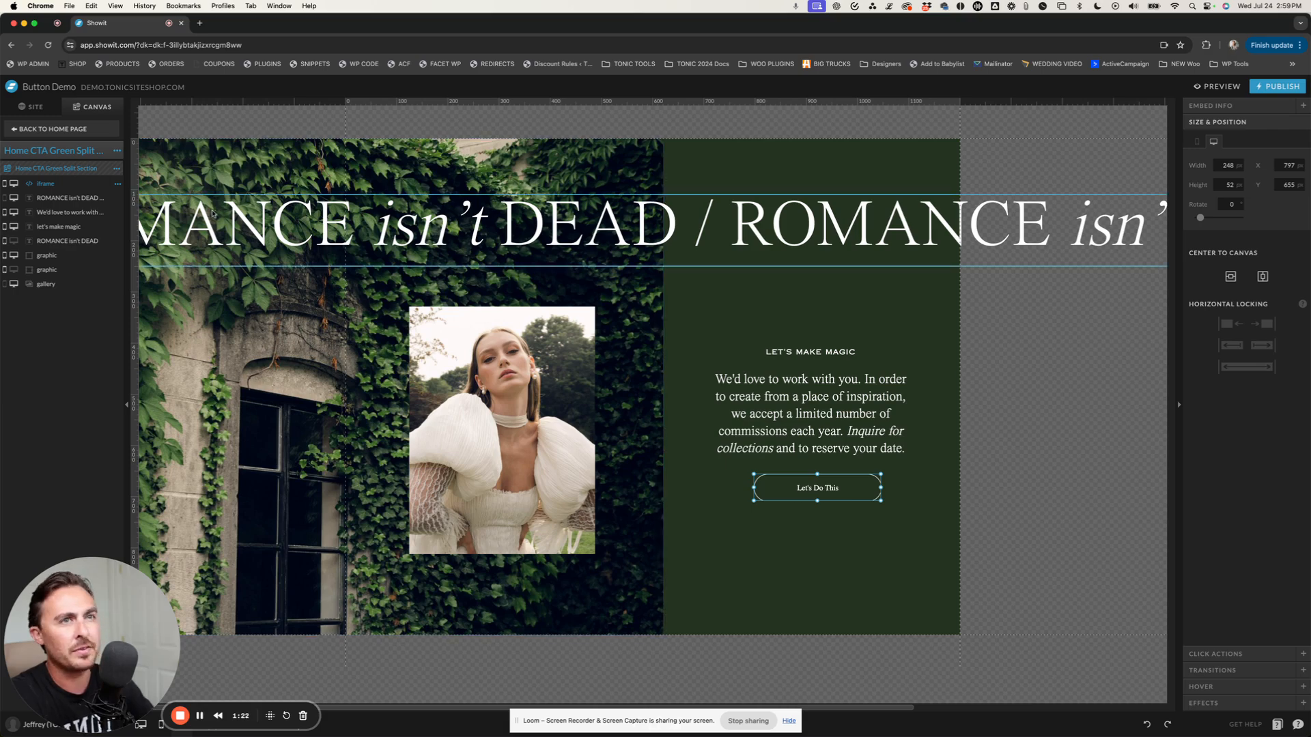
- Return to the Home page and review the full embed code of the Portfolio canvas's Browse the Work button, closing it without changes
left_click(58, 133)
scroll(427, 274, "down", 10)
scroll(426, 273, "down", 15)
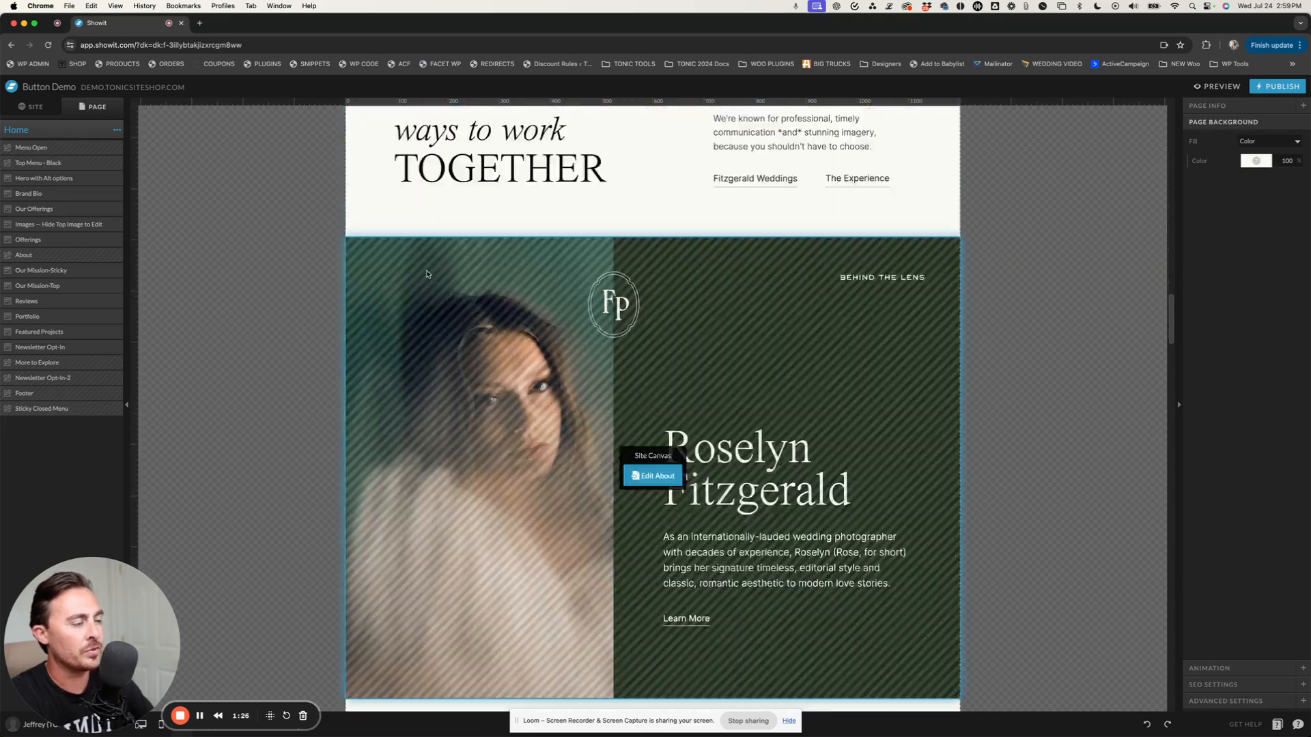
scroll(427, 274, "down", 10)
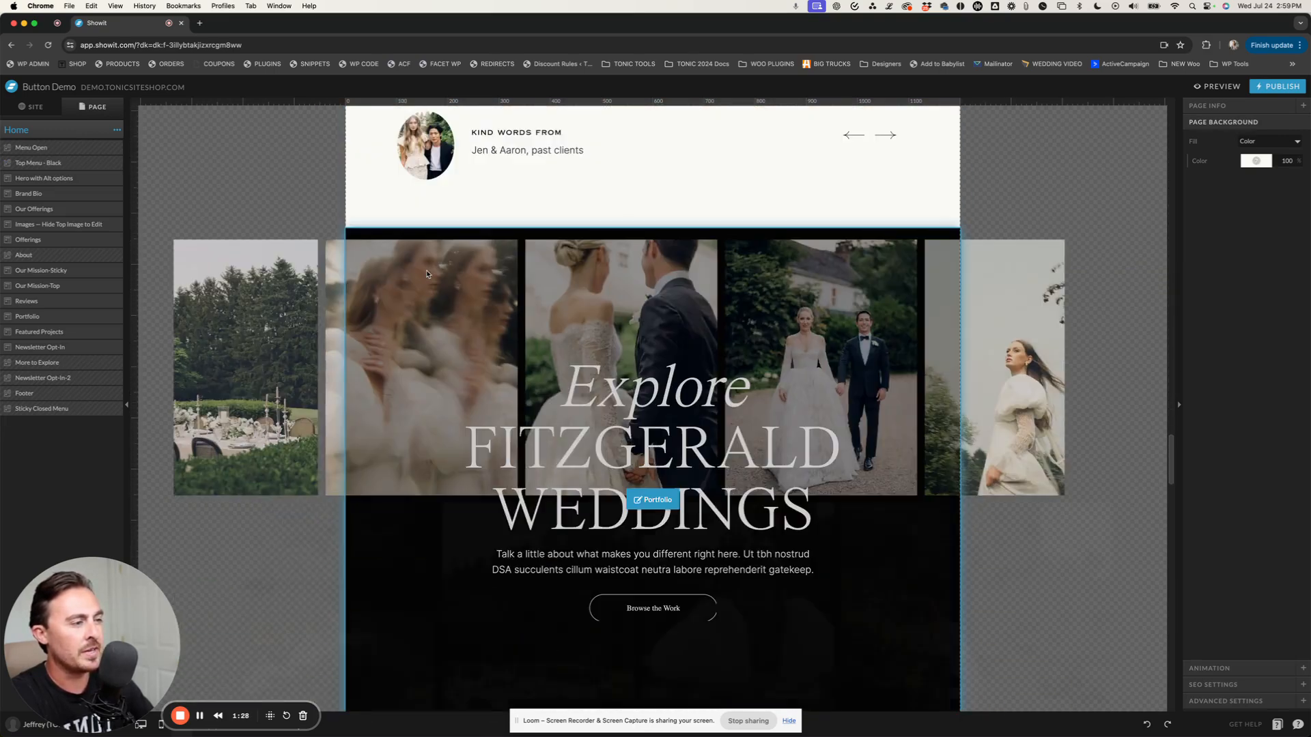
scroll(598, 534, "down", 2)
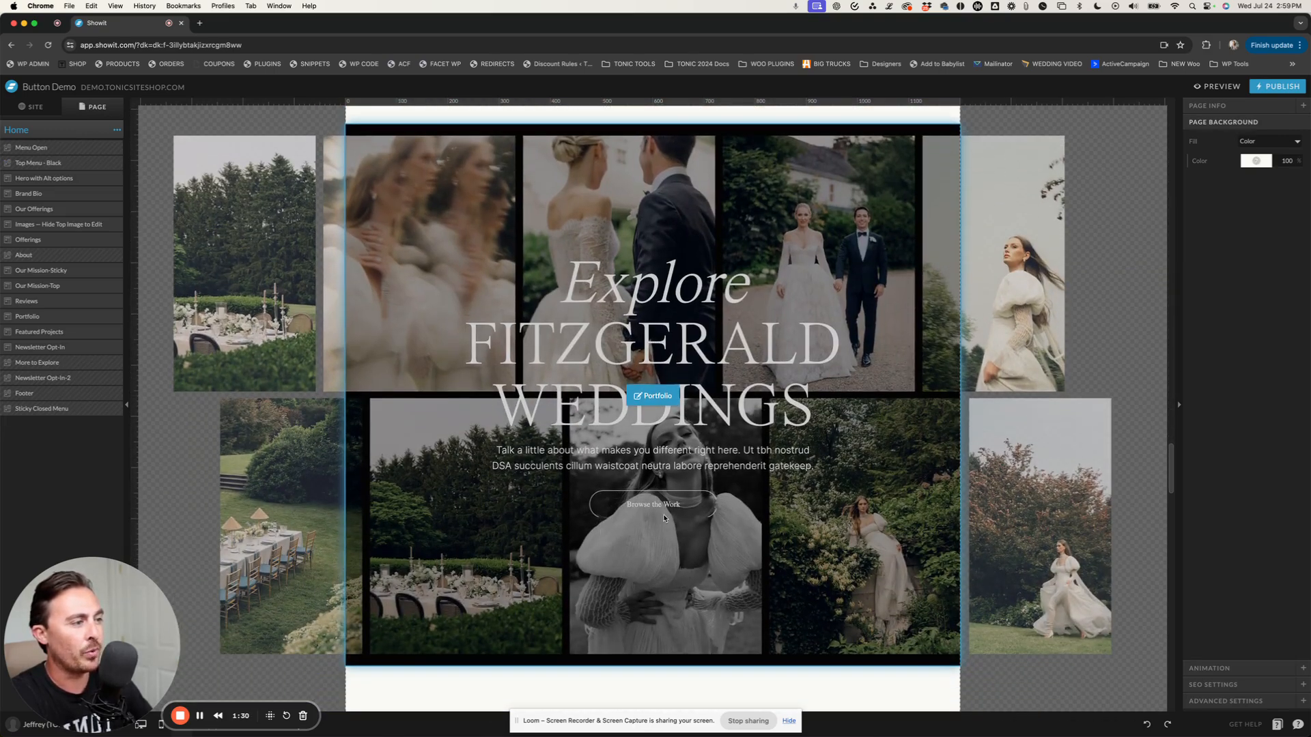
left_click(631, 501)
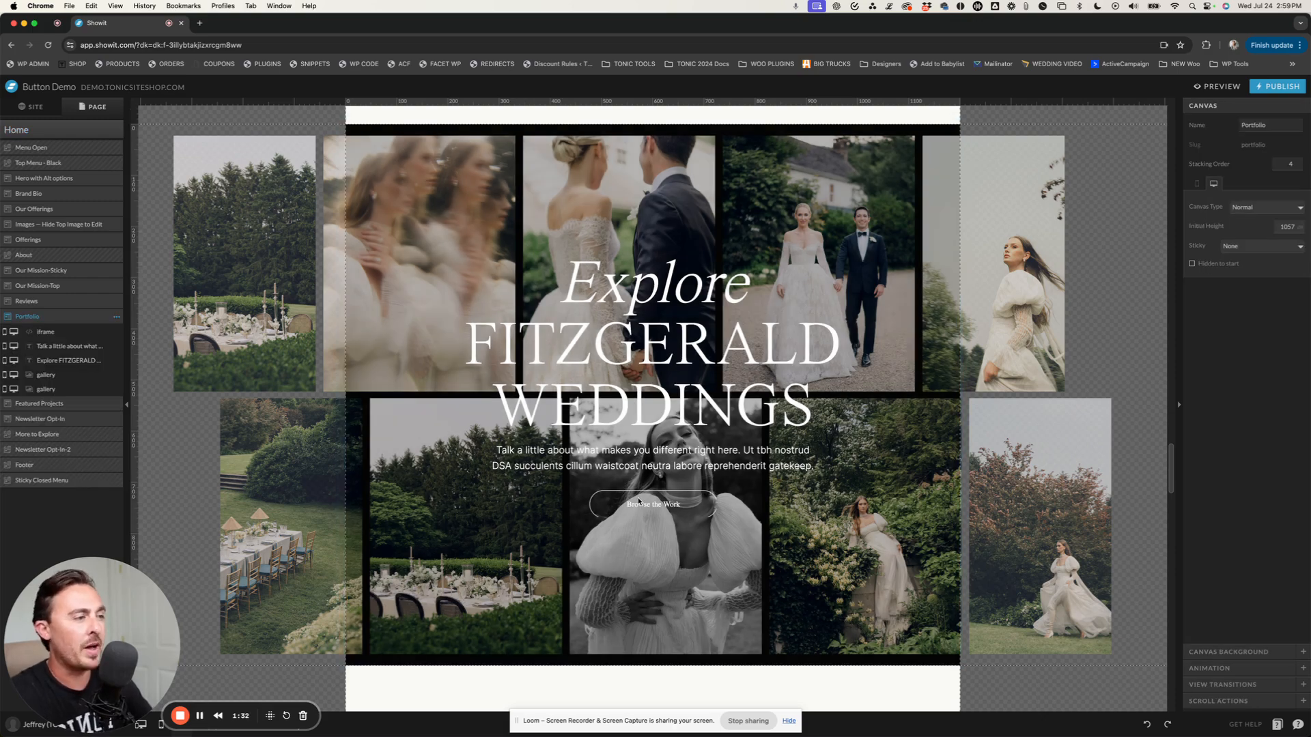
double_click(643, 503)
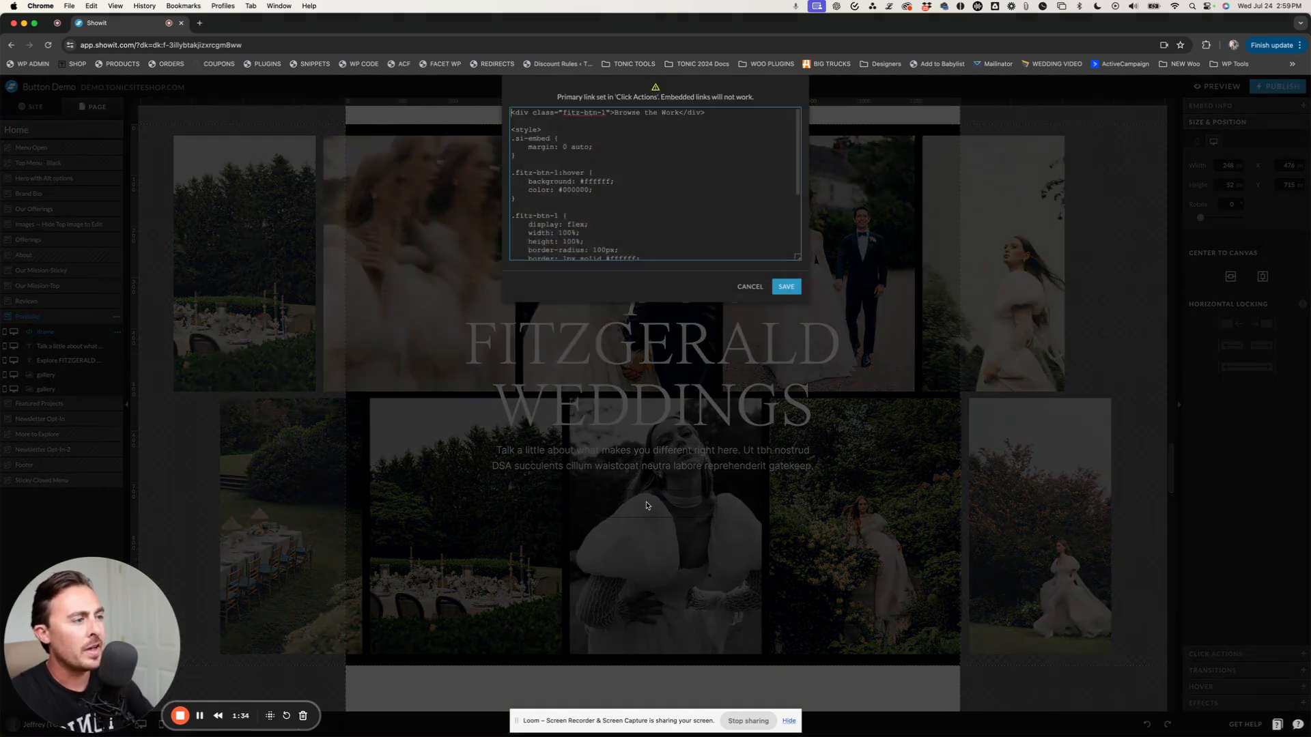
scroll(618, 268, "down", 5)
left_click_drag(546, 289, 473, 276)
key("super+a")
left_click(562, 176)
scroll(572, 208, "up", 5)
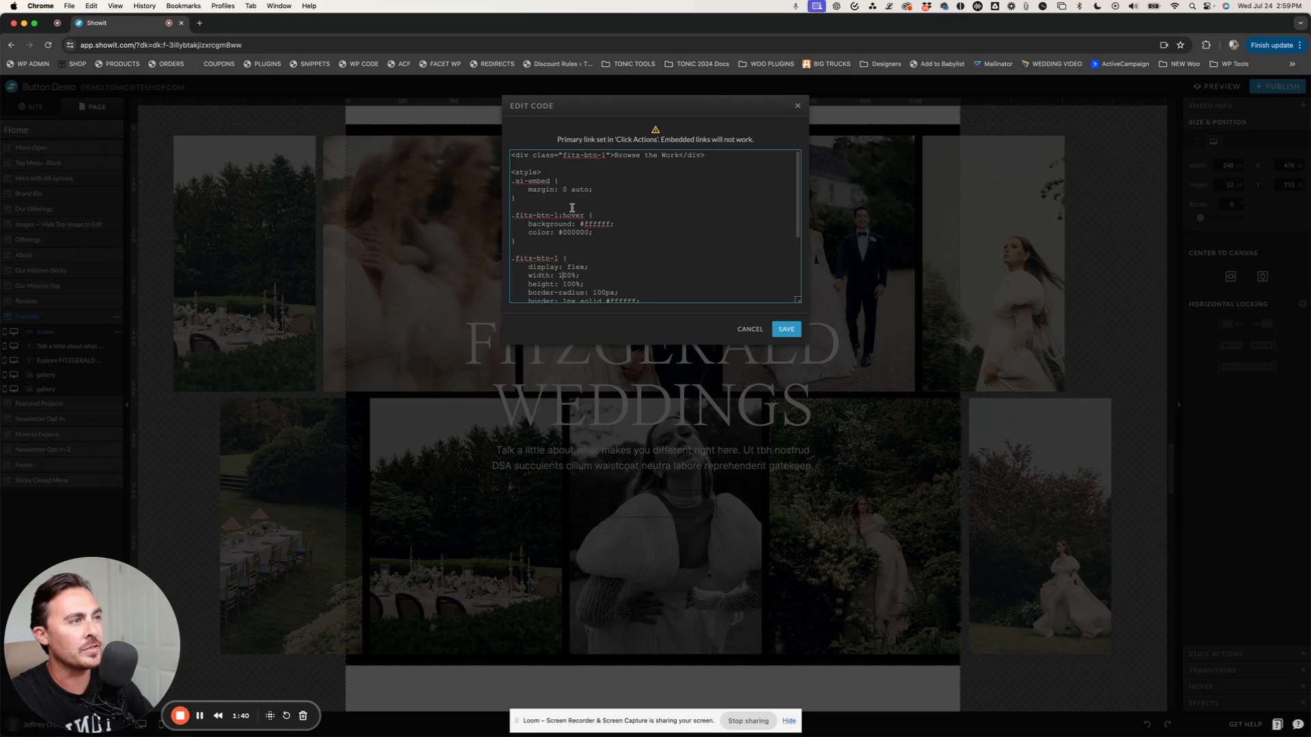
left_click(798, 106)
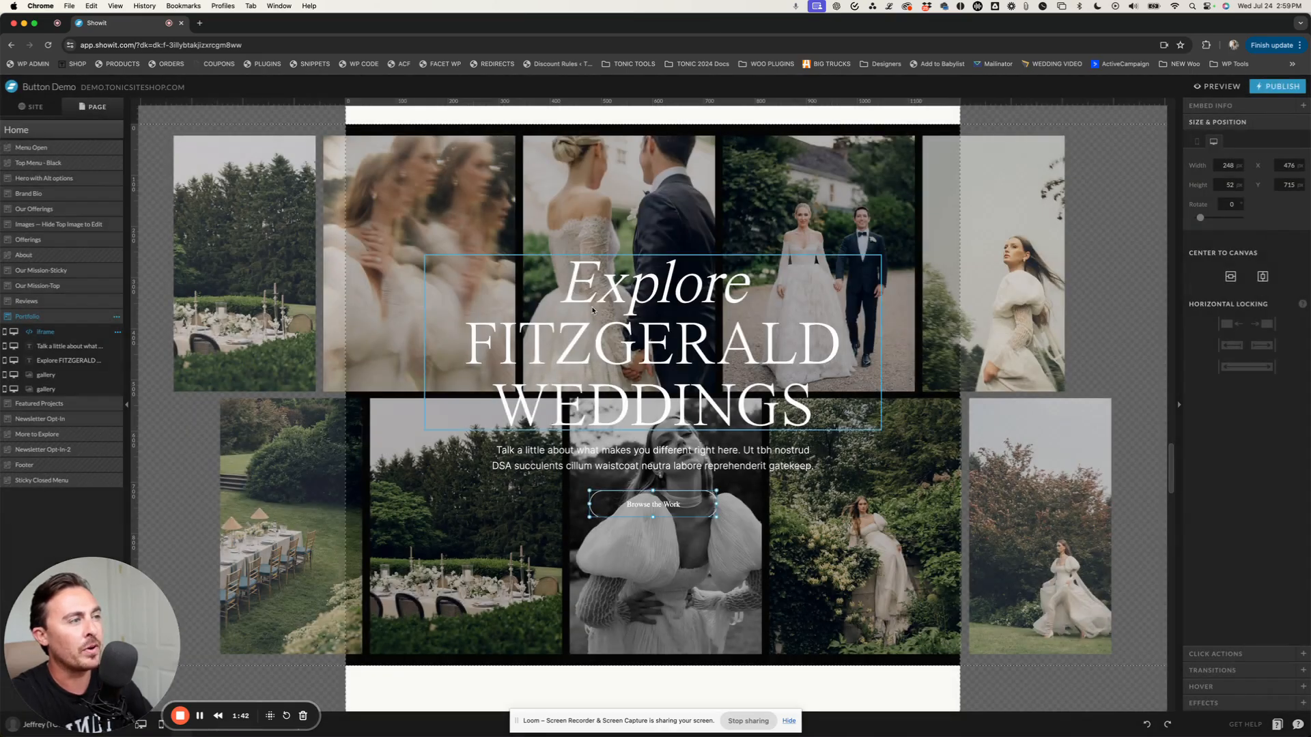
- Compare the Let's Do This and Browse the Work buttons, and reopen the latter's embed code to examine its hover and base style rules
scroll(592, 310, "down", 20)
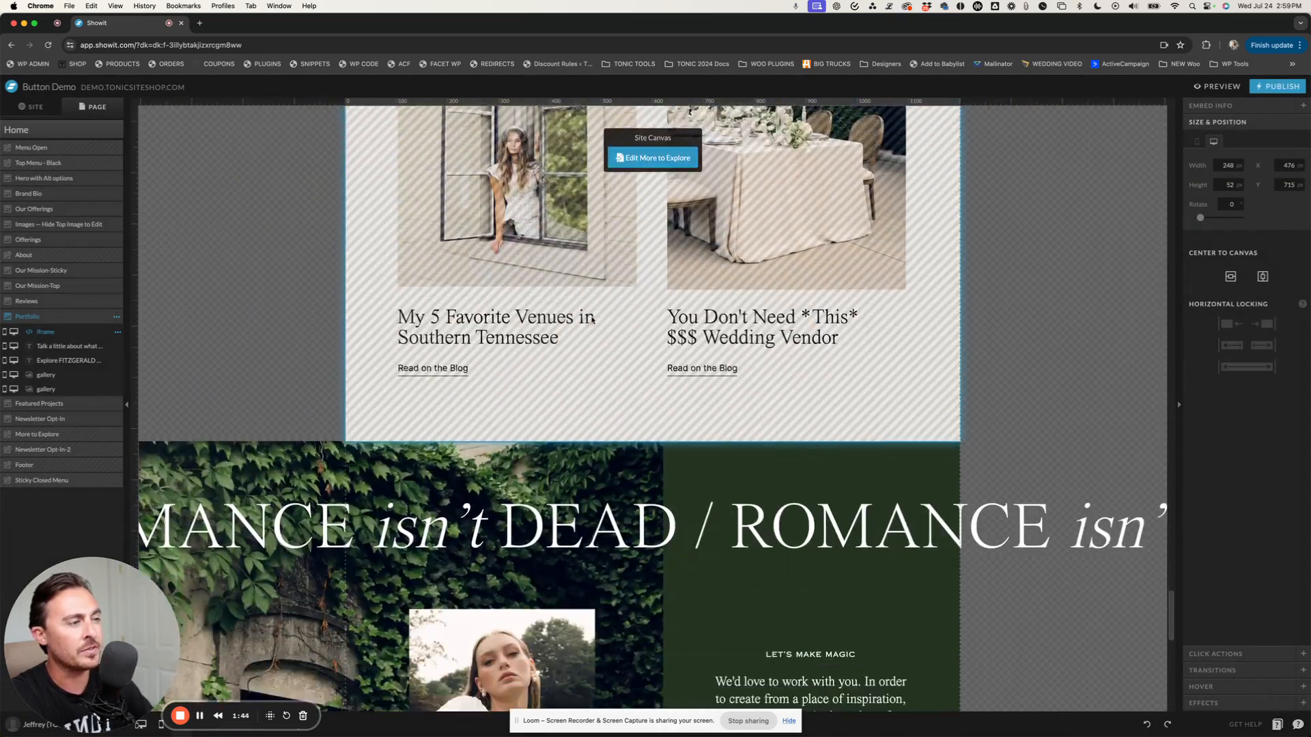
scroll(592, 319, "down", 8)
scroll(796, 291, "up", 15)
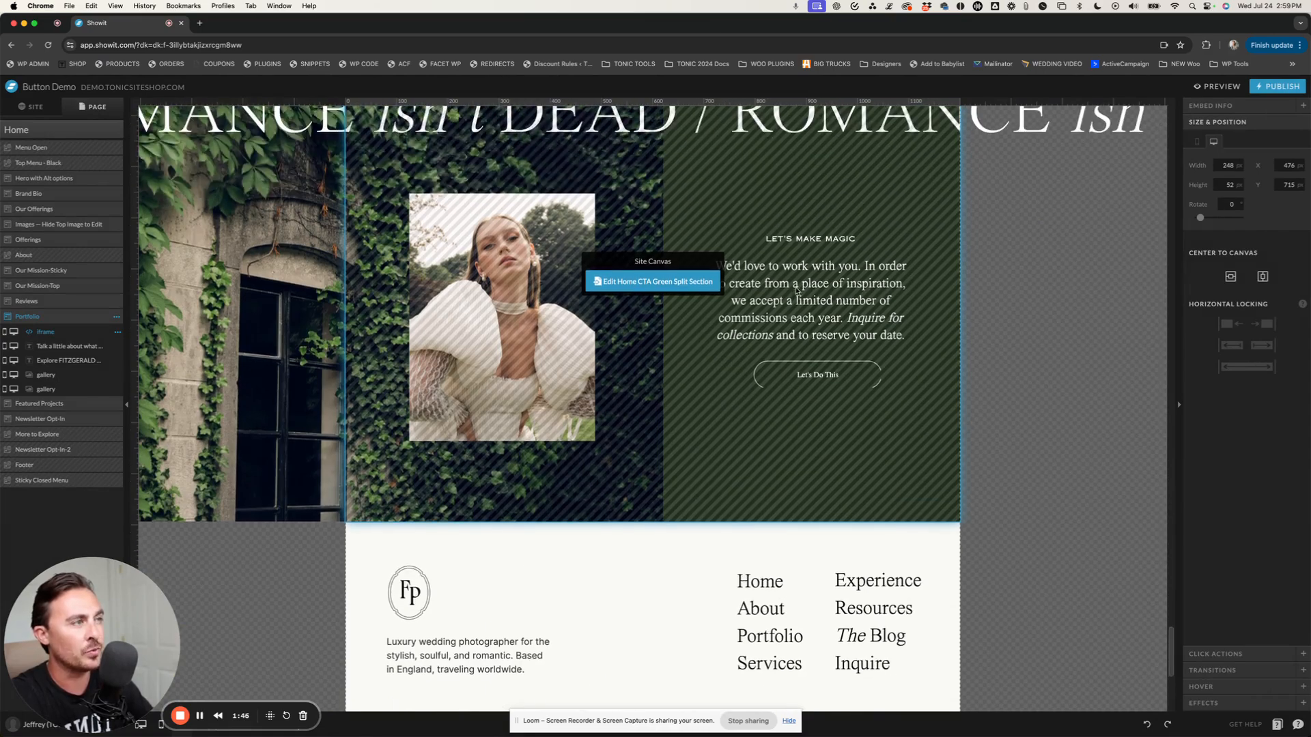
scroll(796, 291, "up", 10)
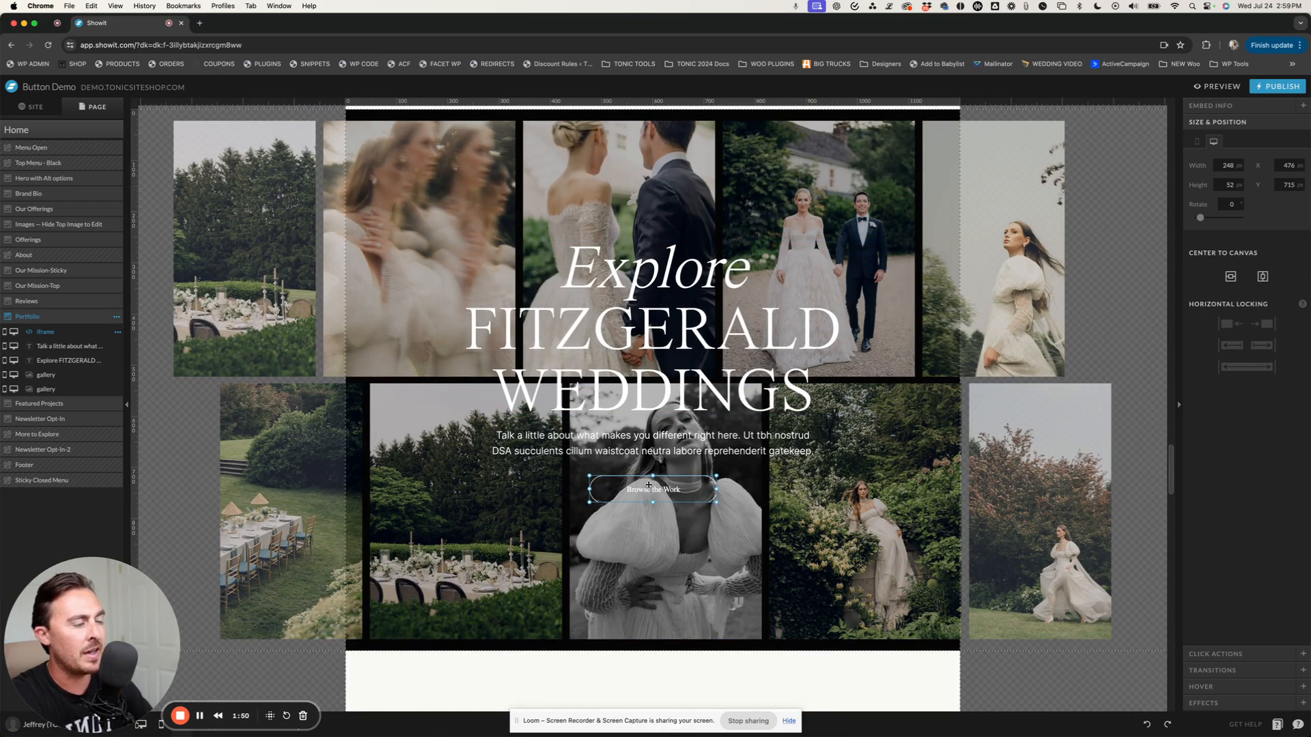
scroll(652, 485, "up", 1)
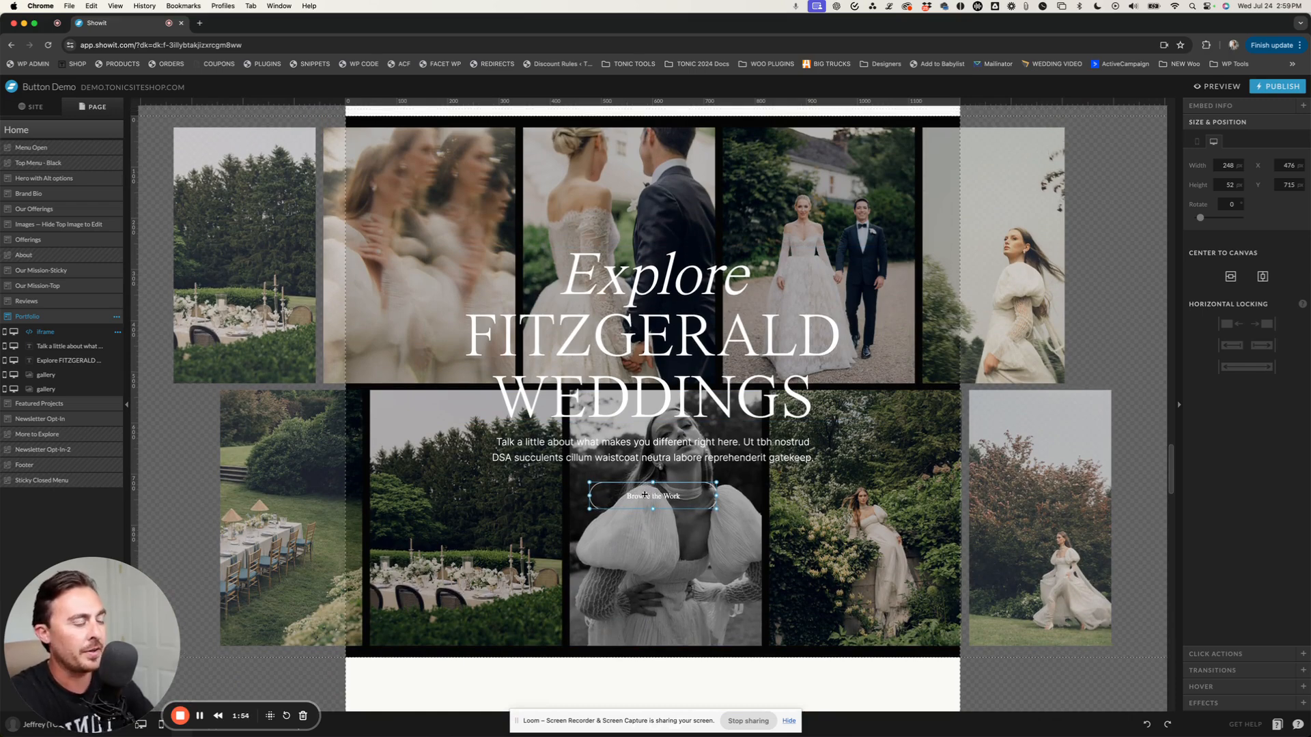
double_click(645, 495)
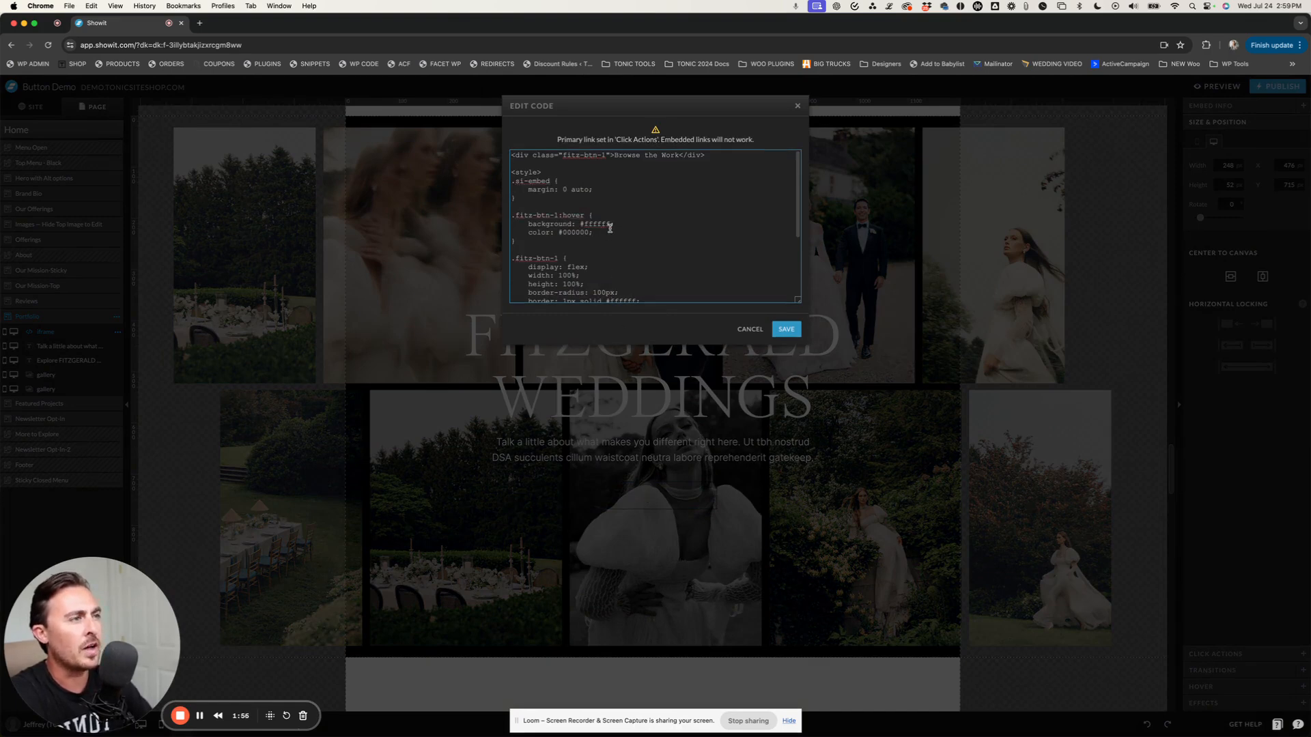
scroll(602, 230, "down", 3)
scroll(597, 233, "down", 2)
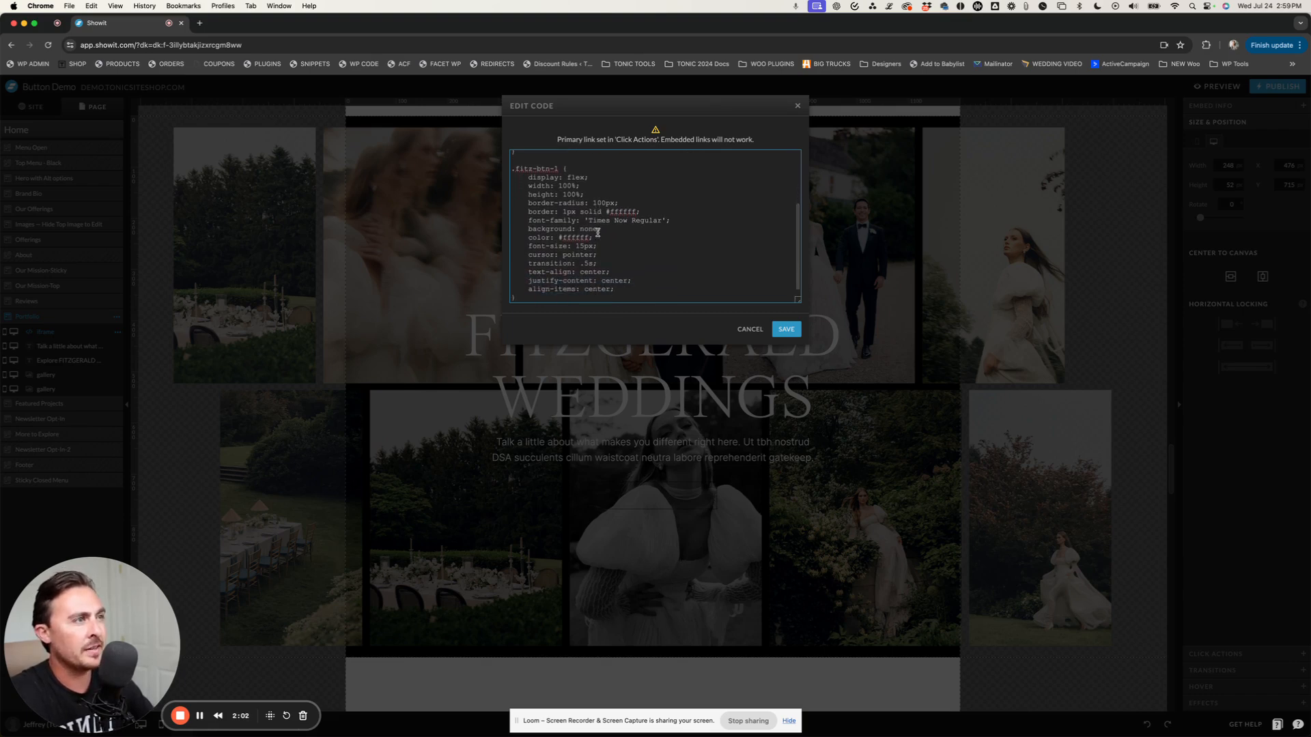
scroll(597, 233, "up", 3)
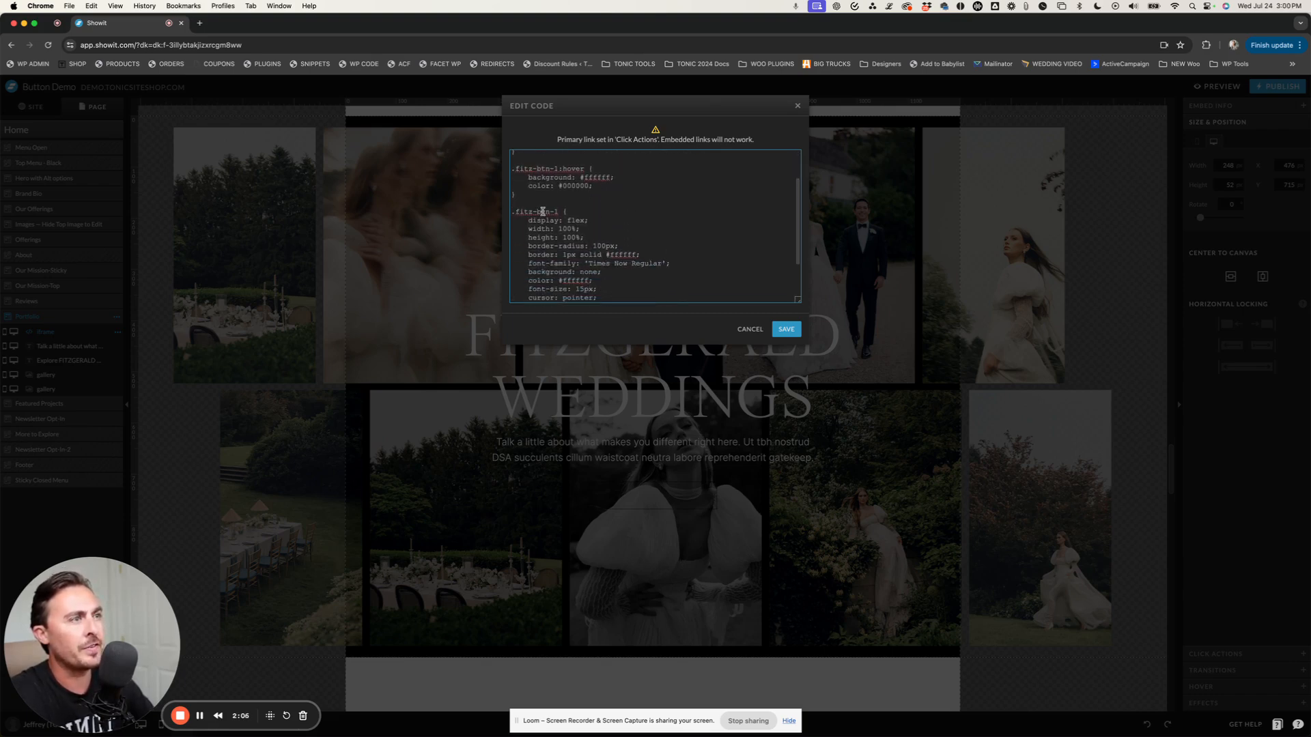
- In the Browse the Work button's .fitz-btn-1 rule, set the border colour and the background to #000000
left_click(559, 211)
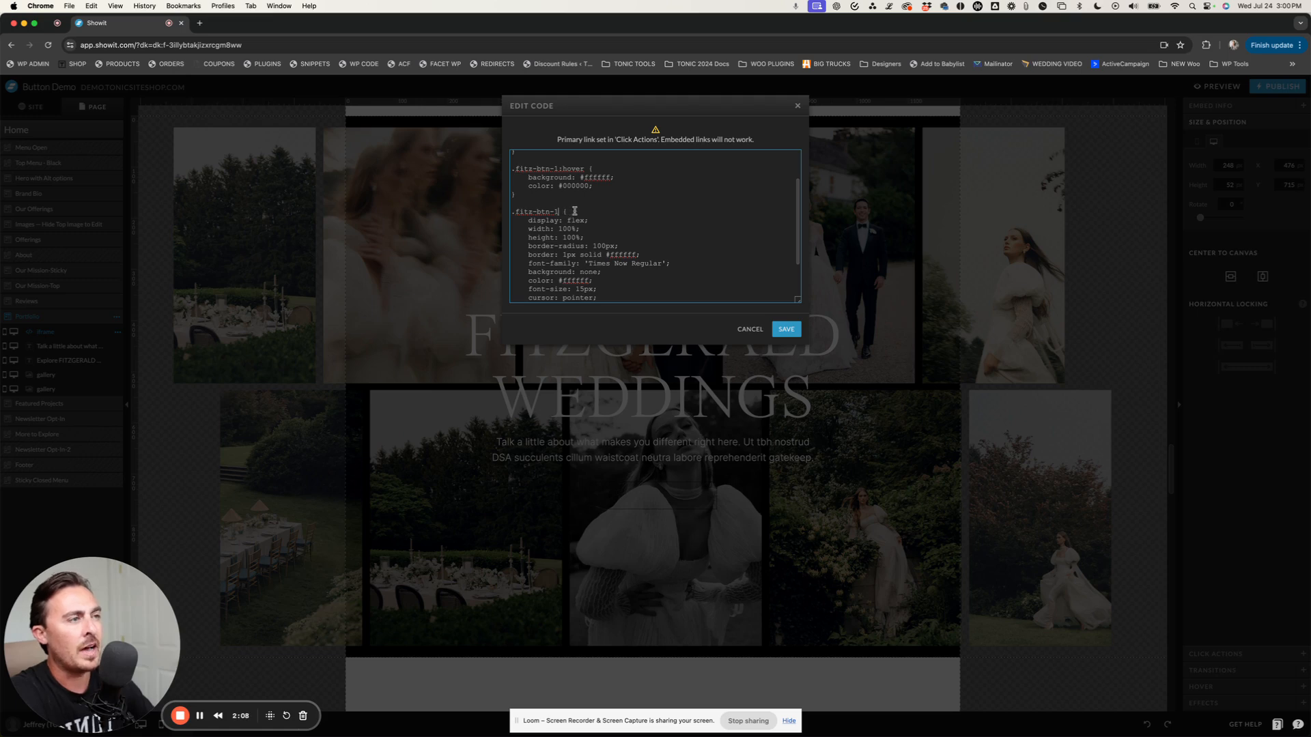
scroll(540, 212, "down", 3)
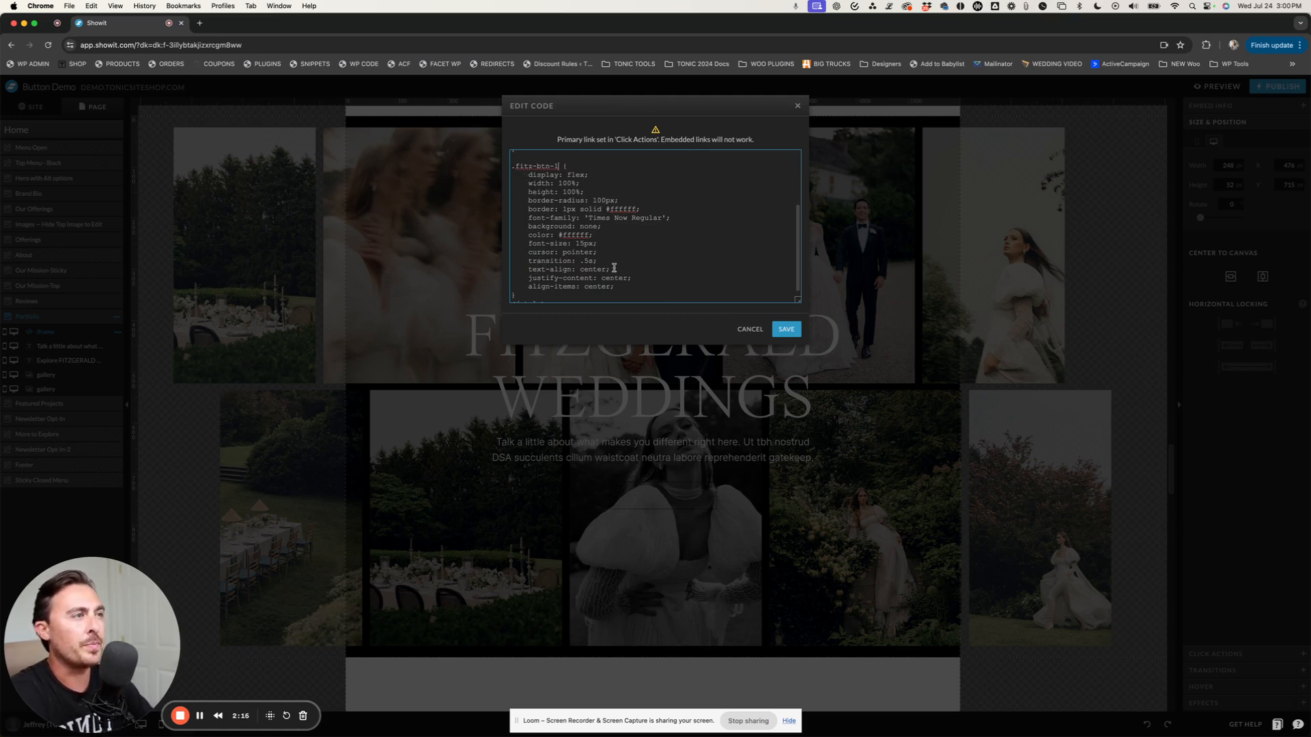
left_click_drag(633, 208, 526, 209)
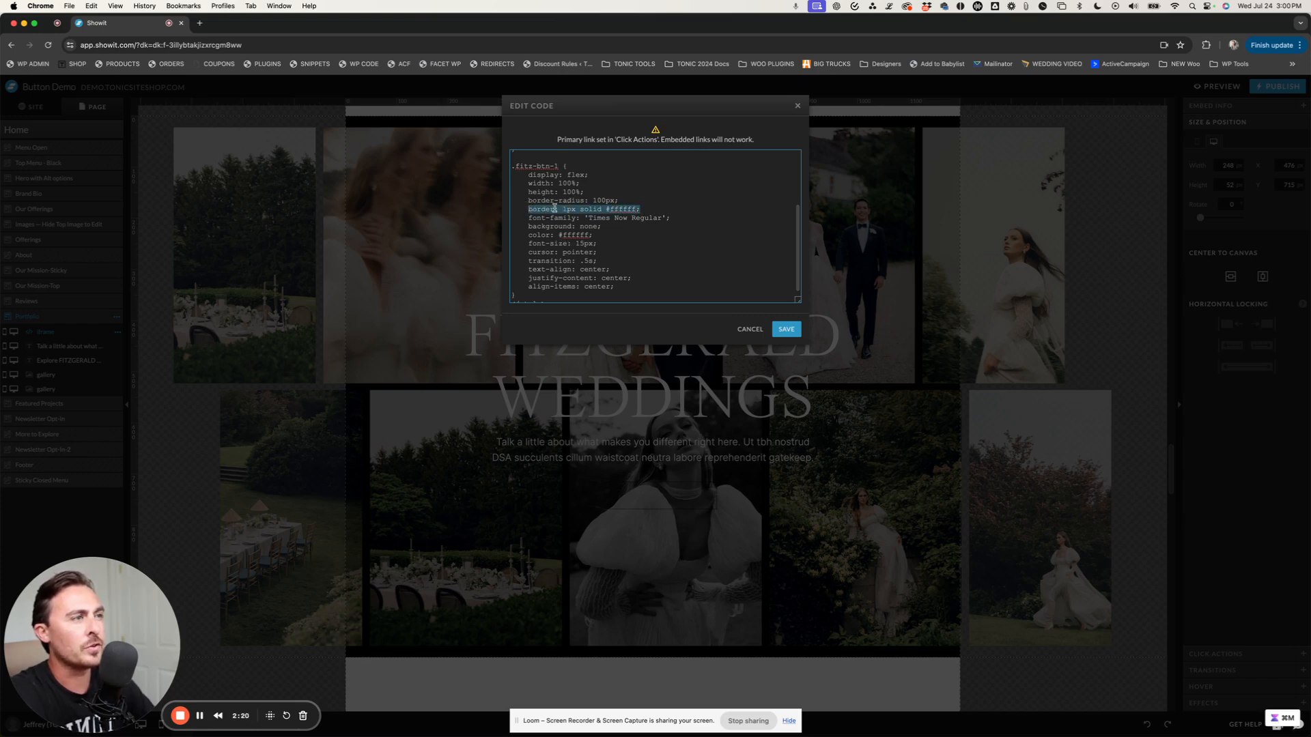
left_click(563, 209)
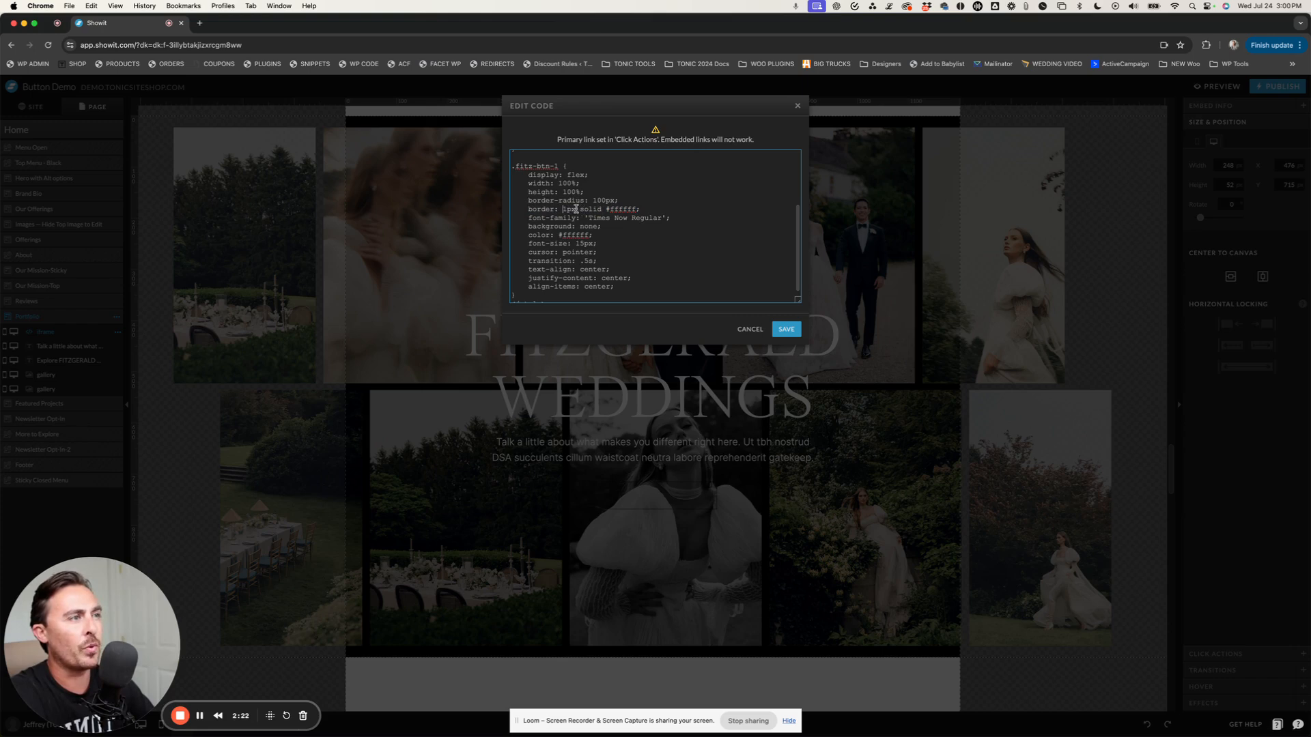
double_click(619, 209)
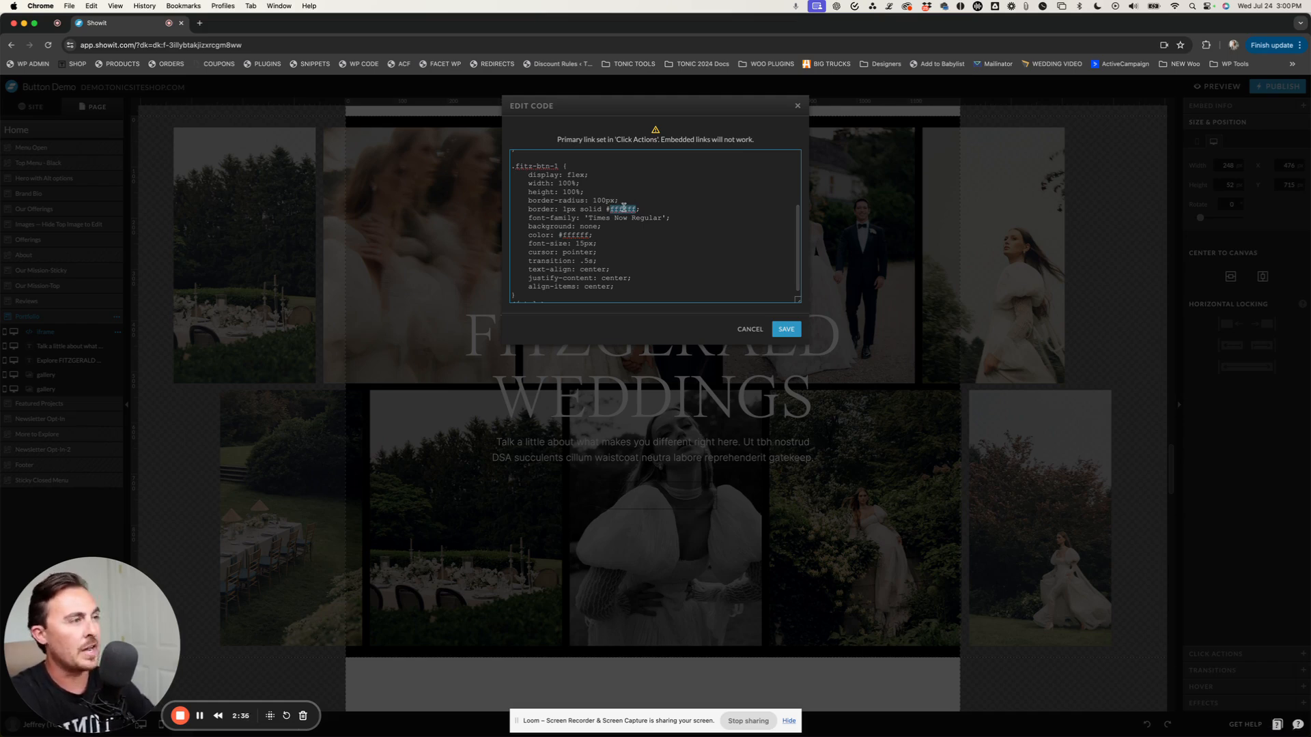
type("000000")
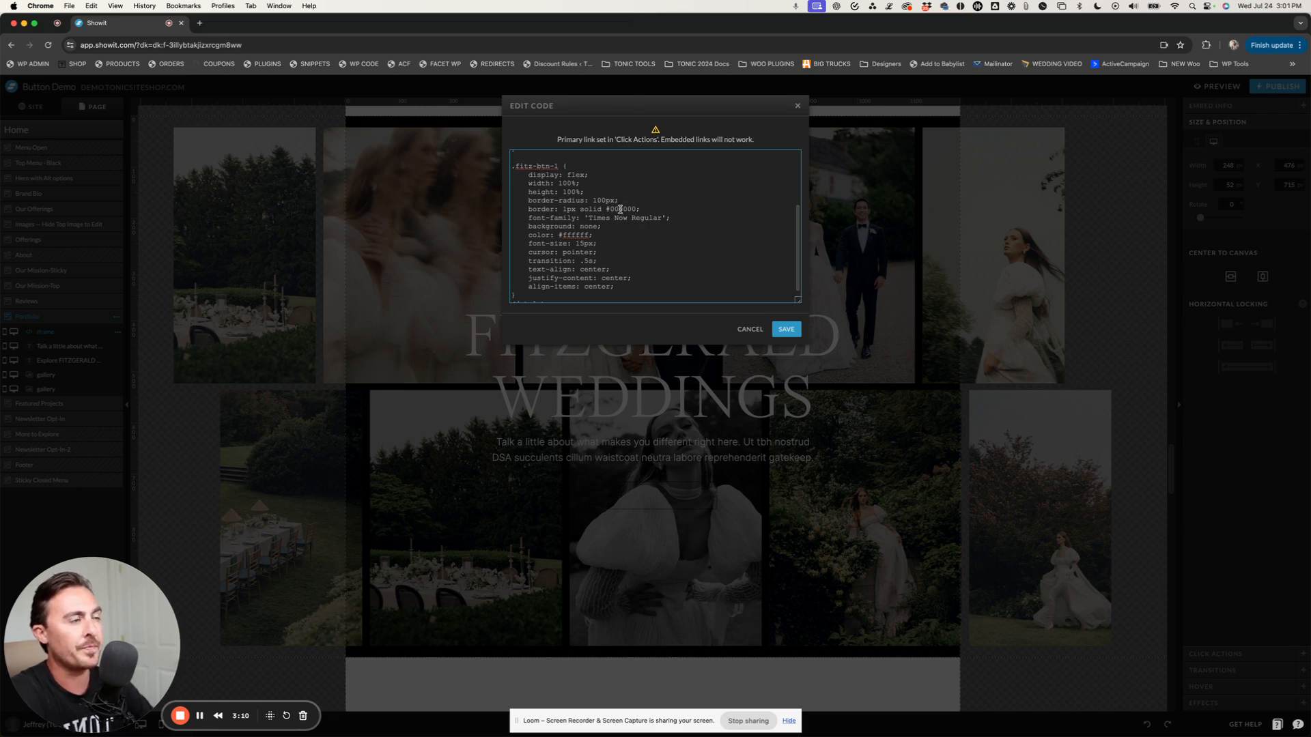
double_click(590, 226)
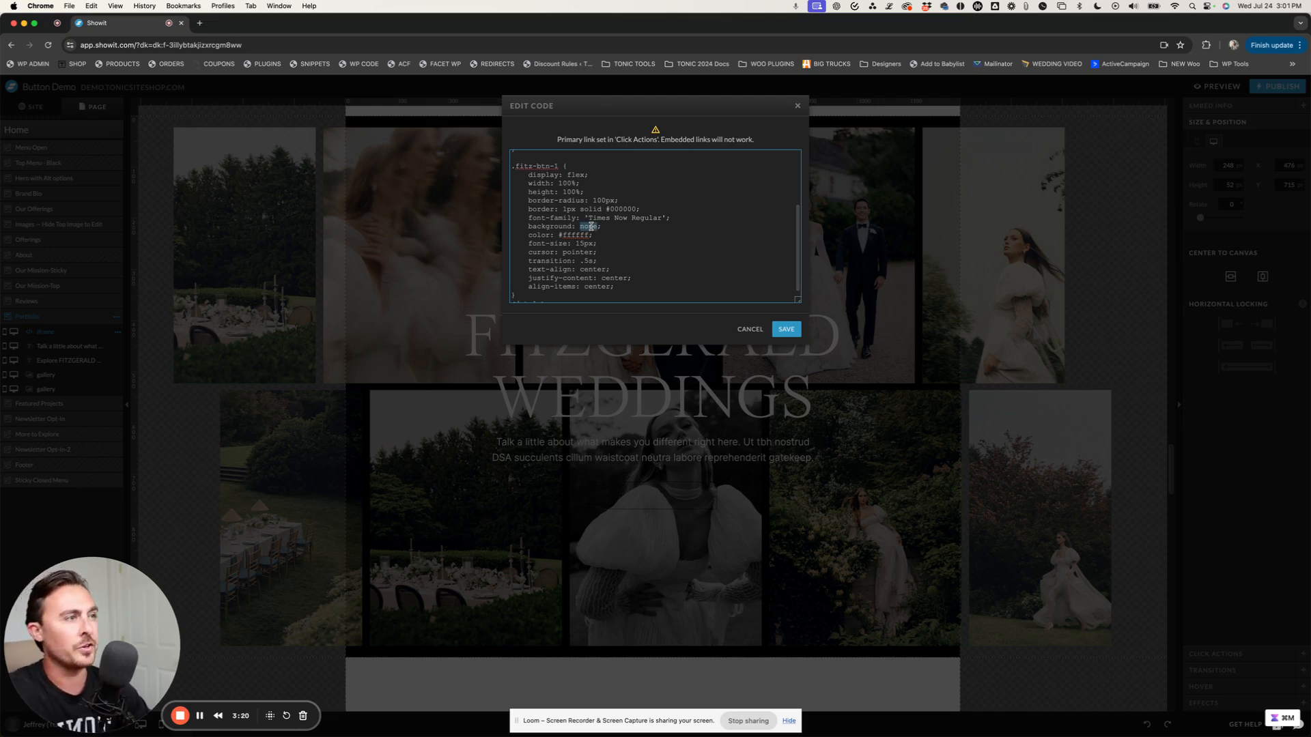
type("#000000")
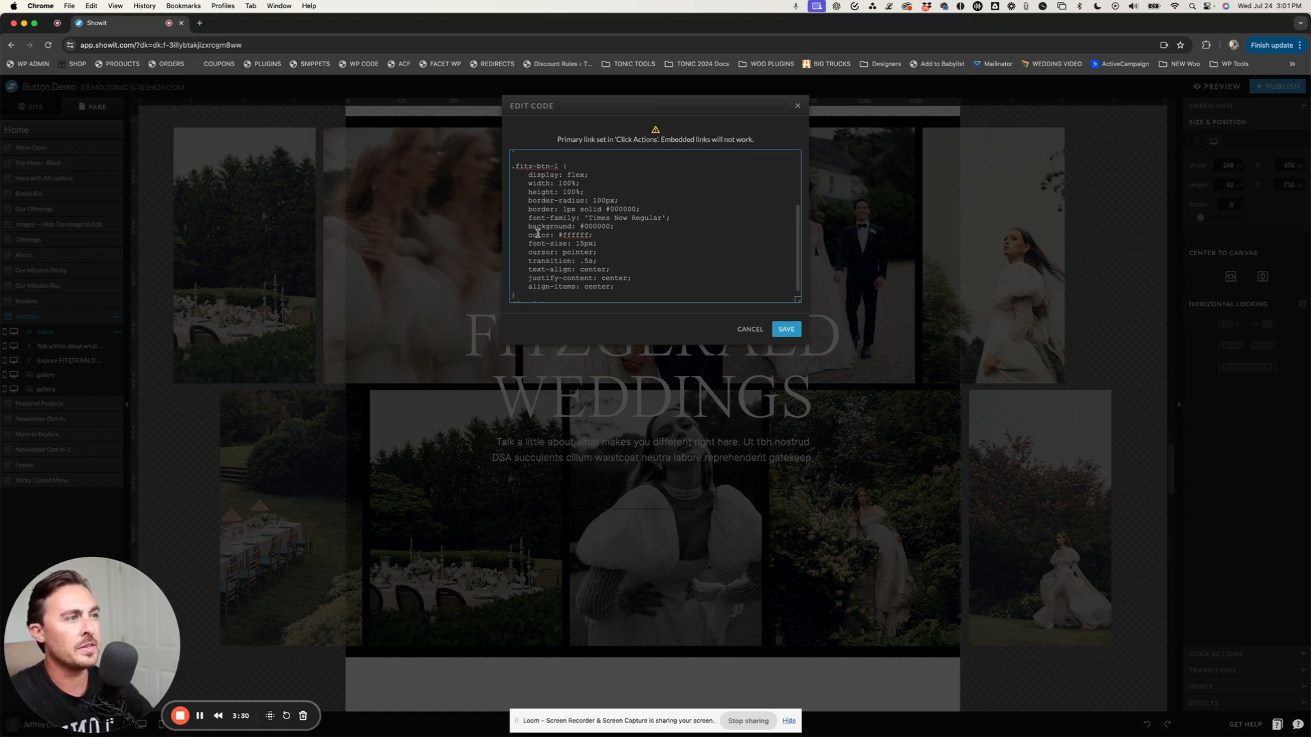
- Review the .fitz-btn-1 rule's text colour, font size, transition, alignment and font-family lines, plus the hover rule
double_click(576, 234)
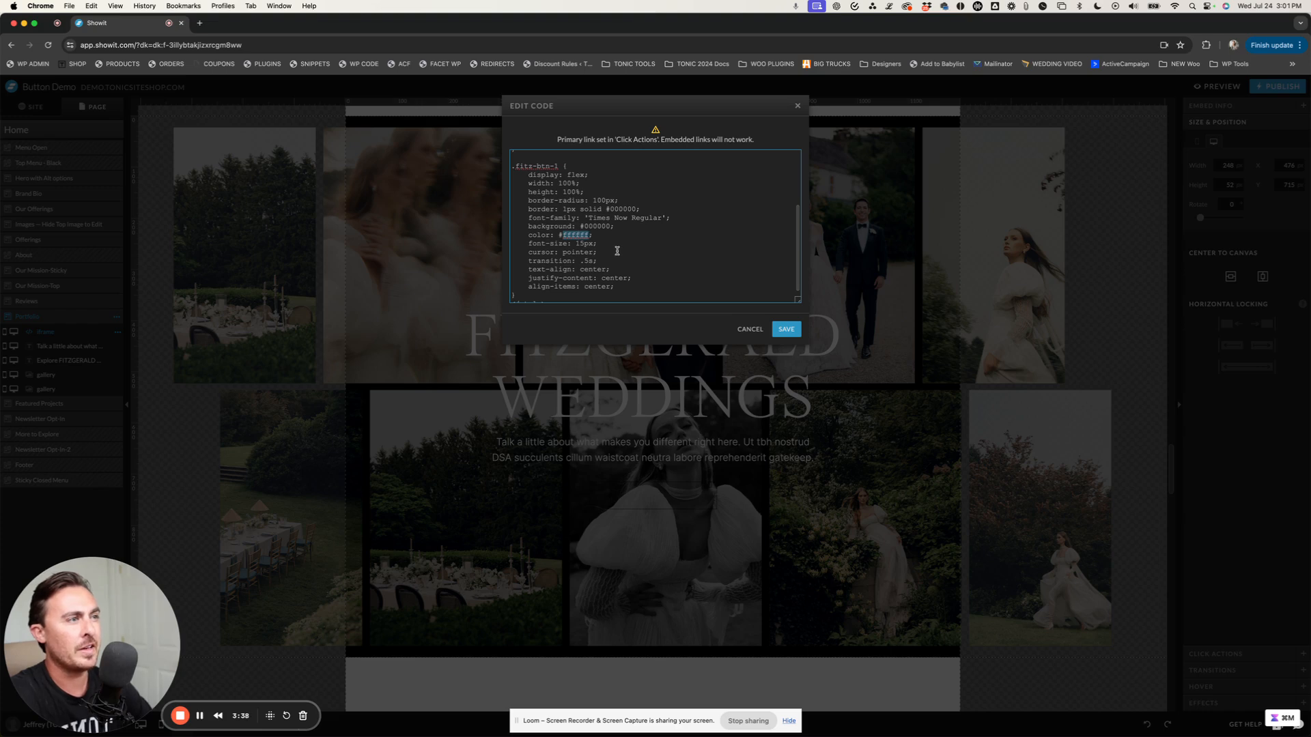
left_click_drag(598, 245, 531, 244)
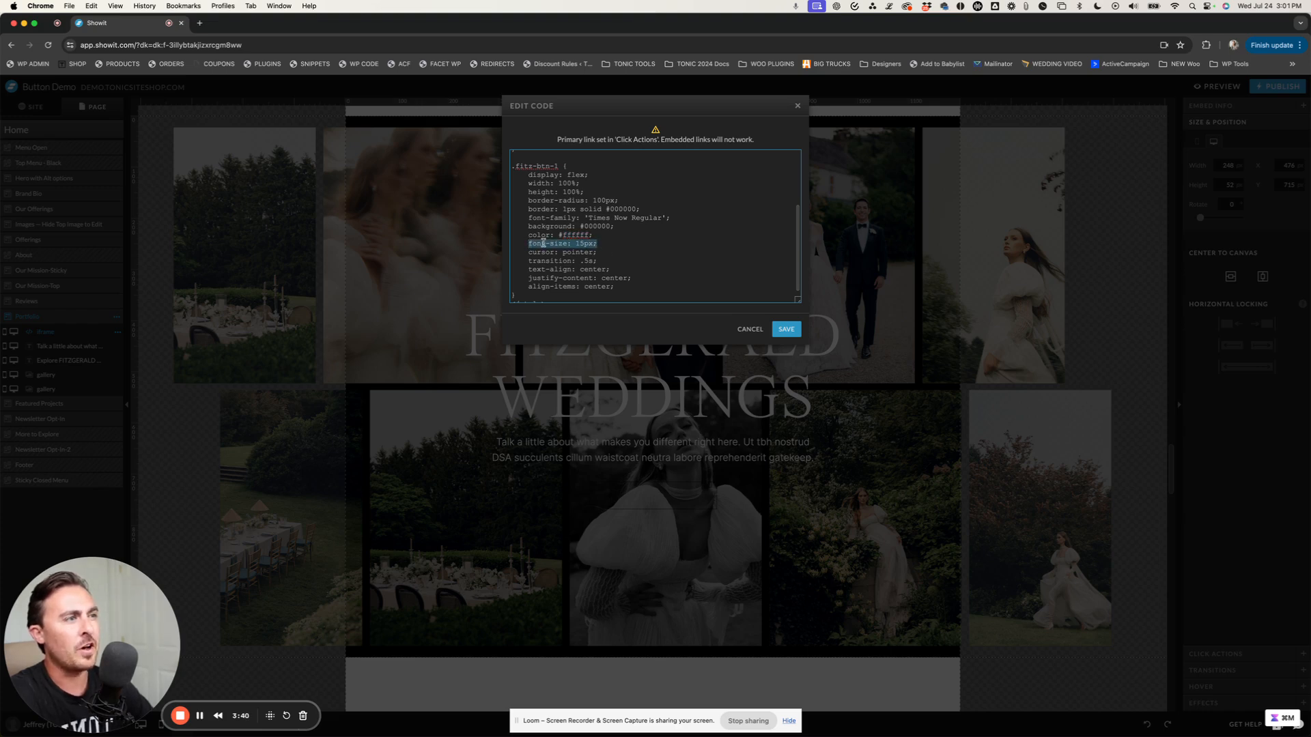
left_click(584, 244)
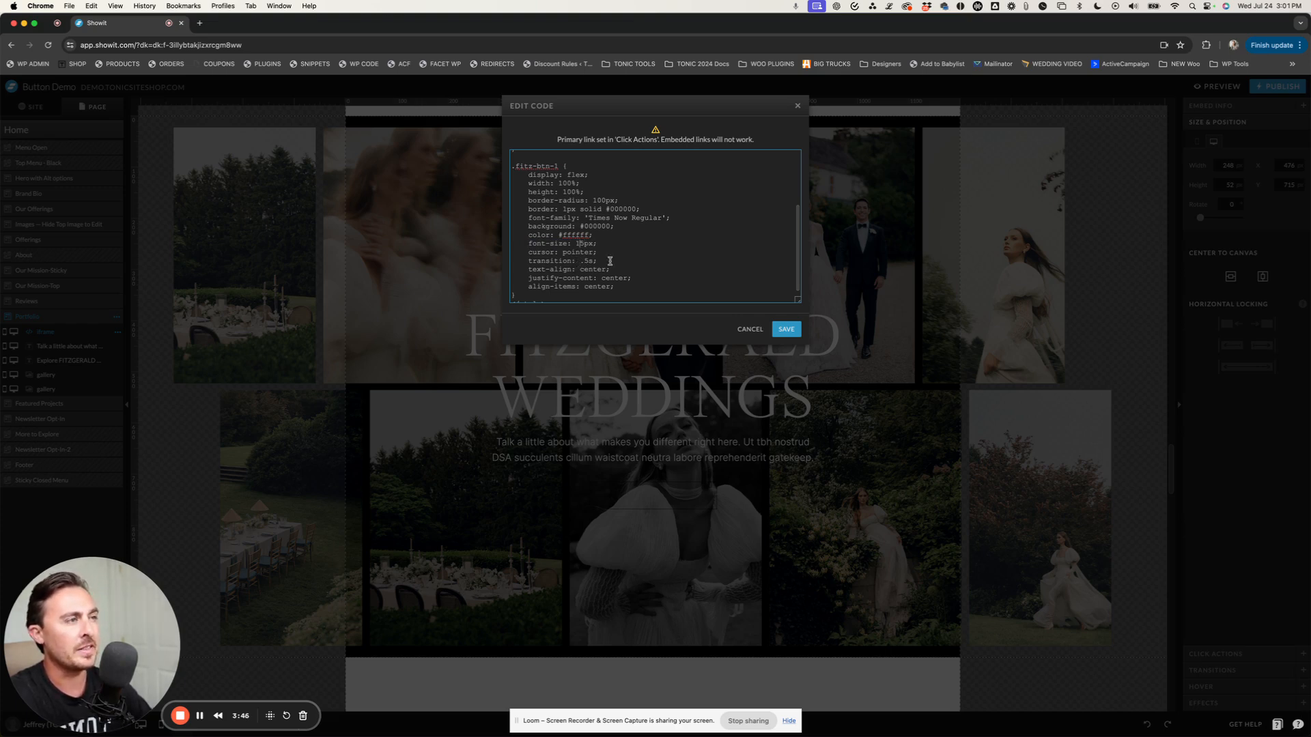
scroll(613, 261, "down", 1)
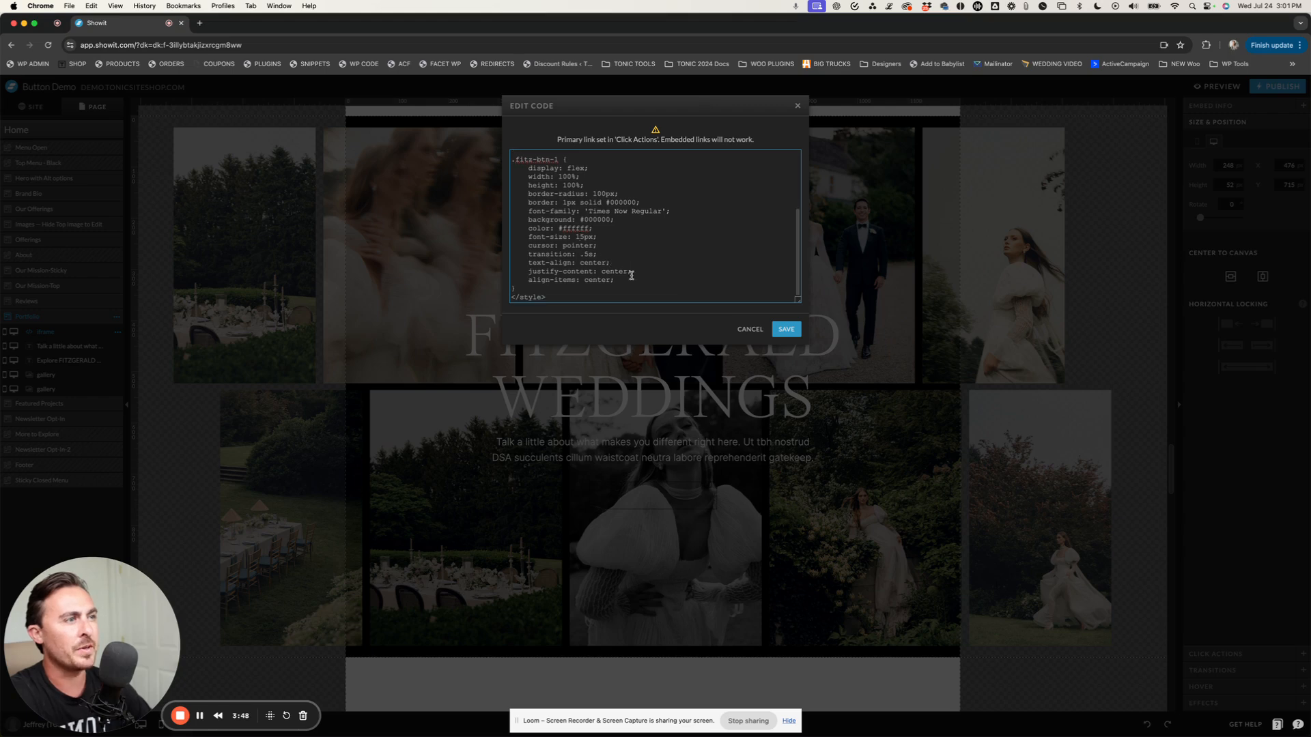
left_click_drag(624, 279, 530, 257)
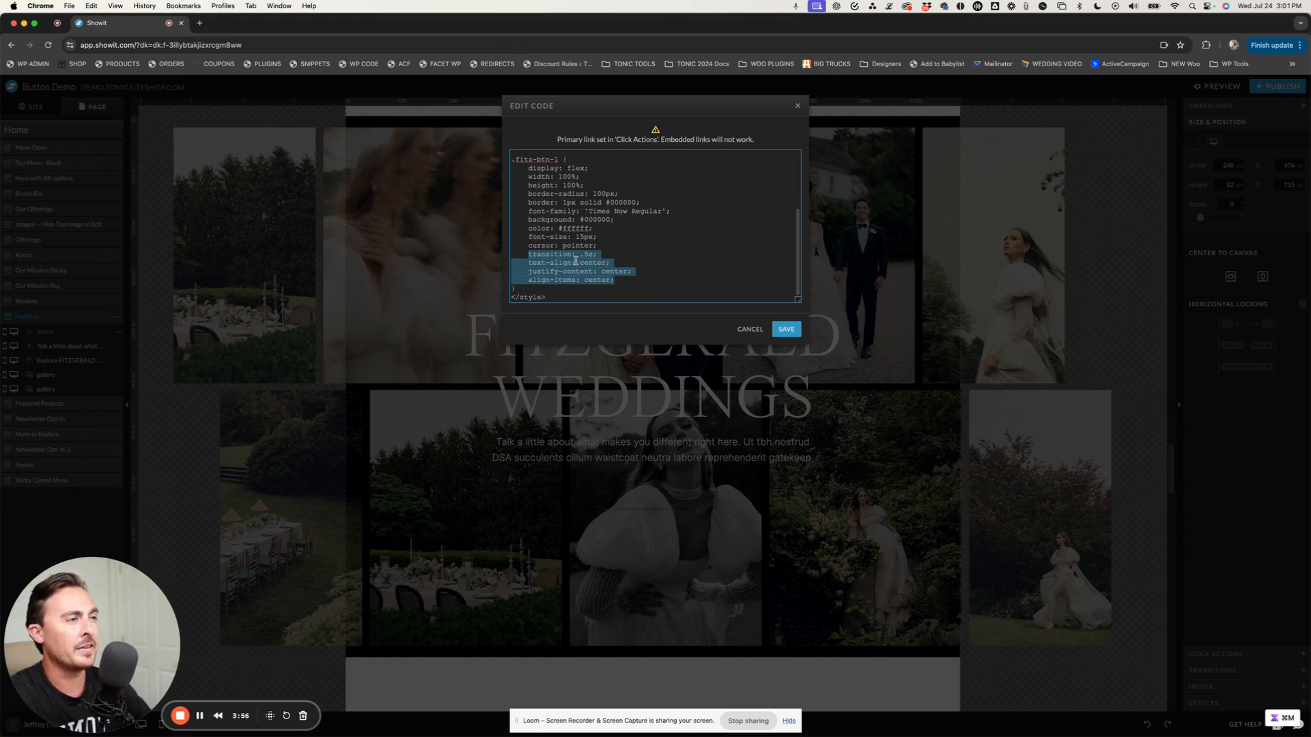
left_click(596, 245)
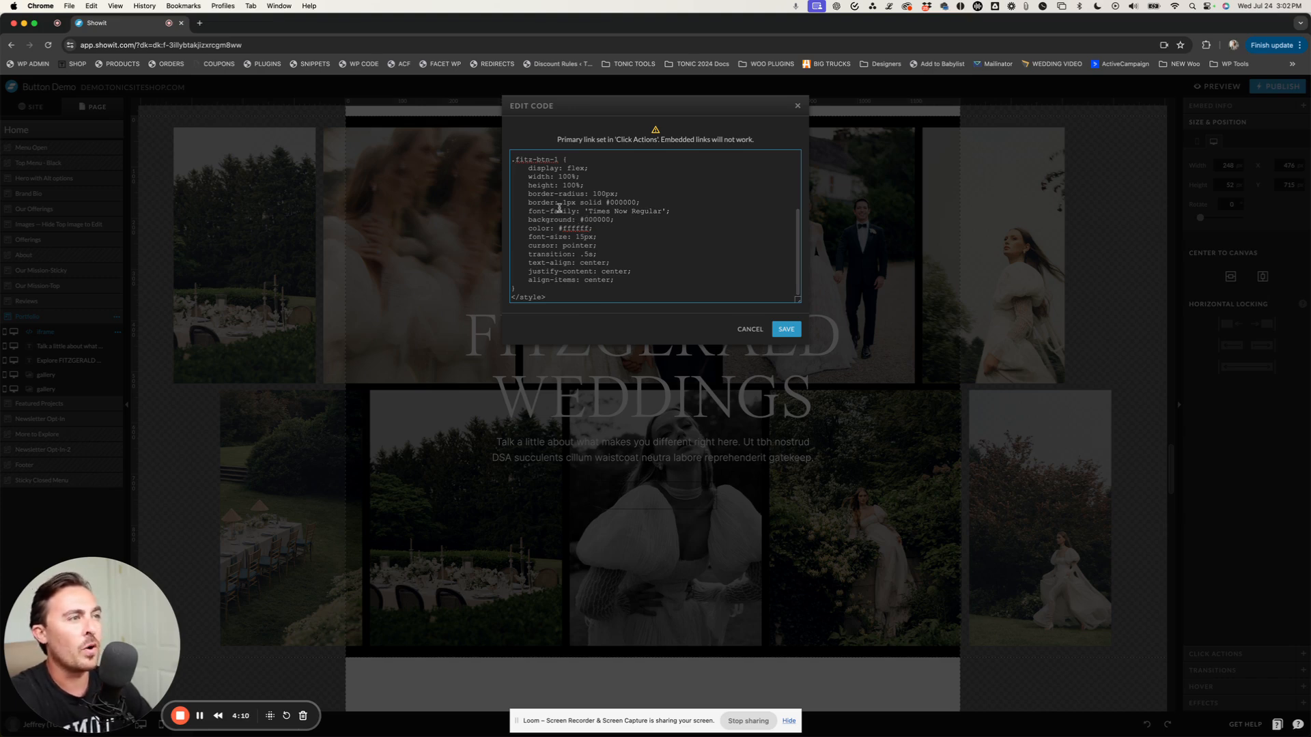
left_click_drag(530, 202, 578, 211)
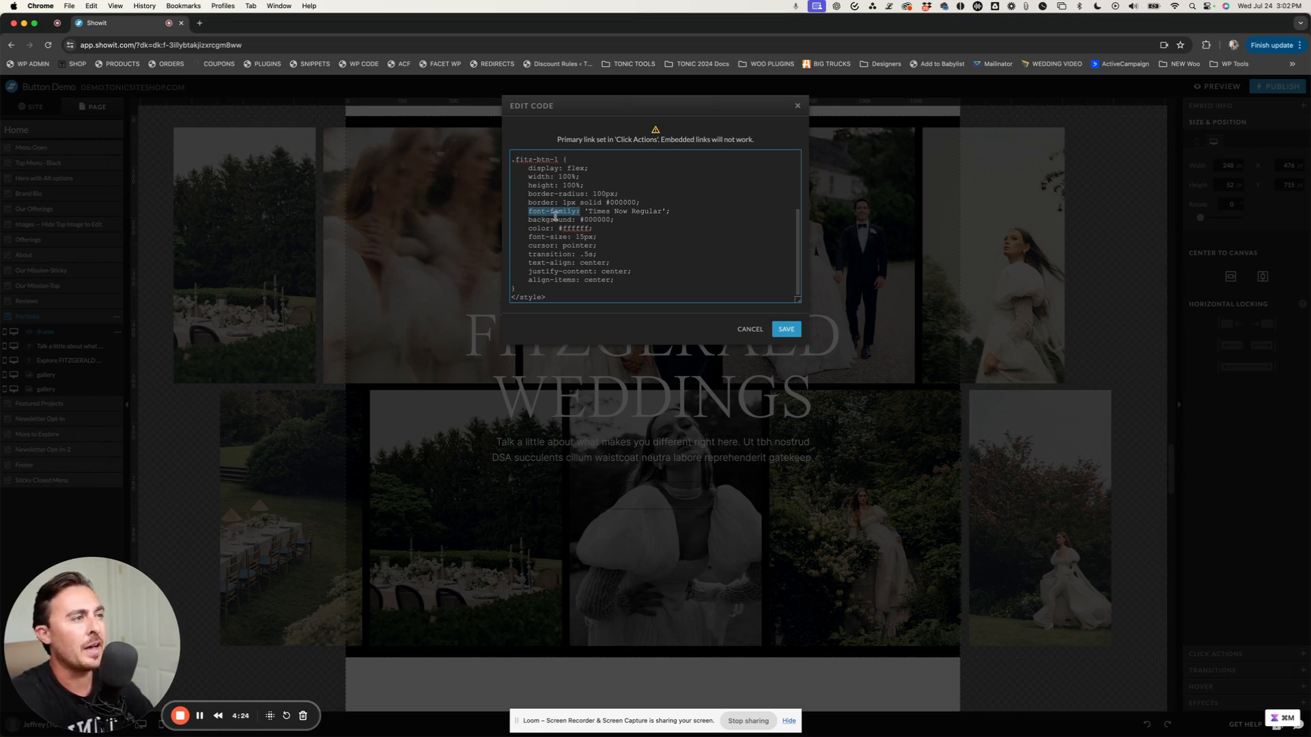
scroll(556, 217, "up", 5)
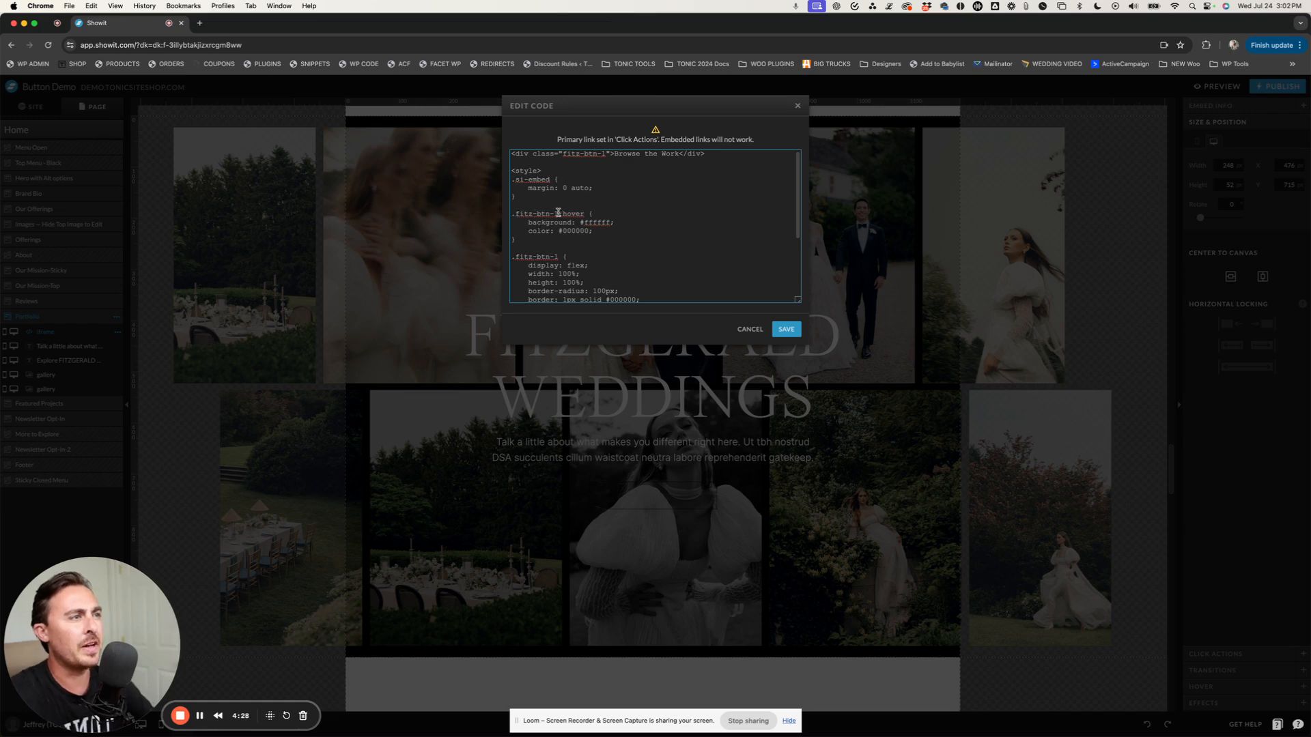
double_click(568, 213)
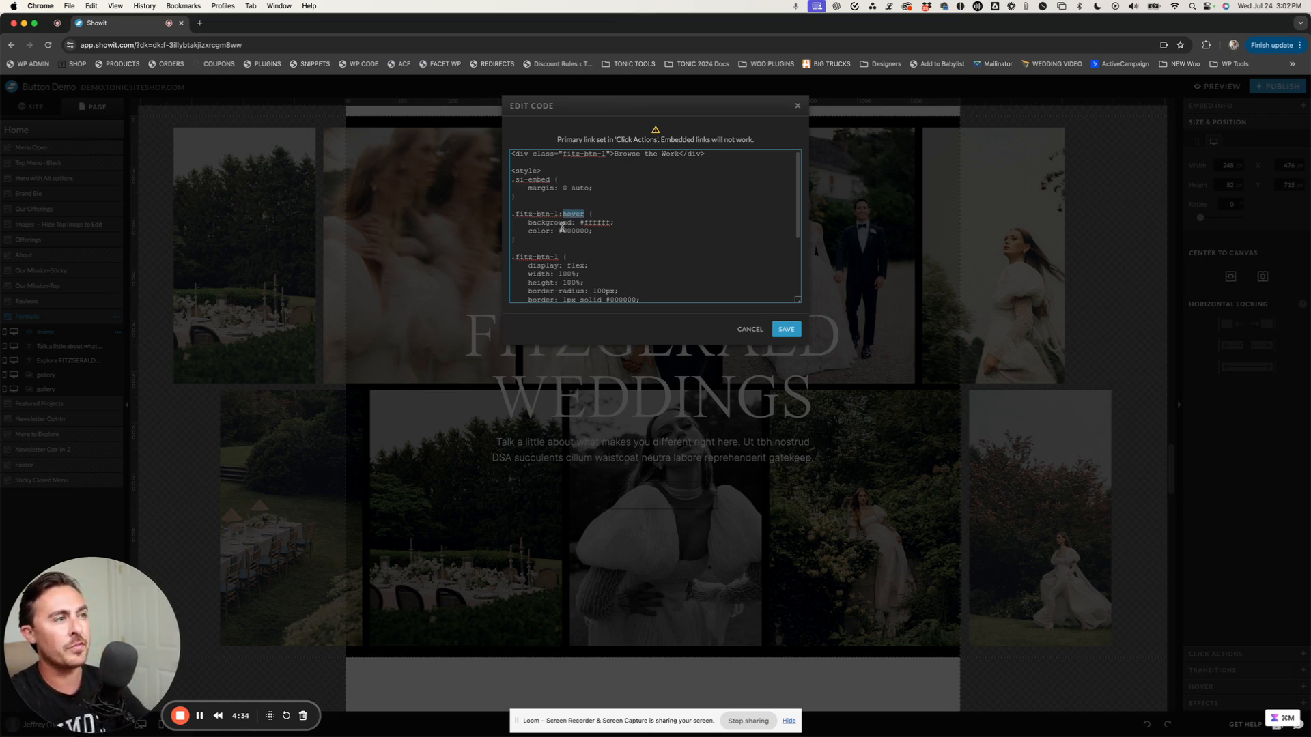
scroll(561, 227, "down", 2)
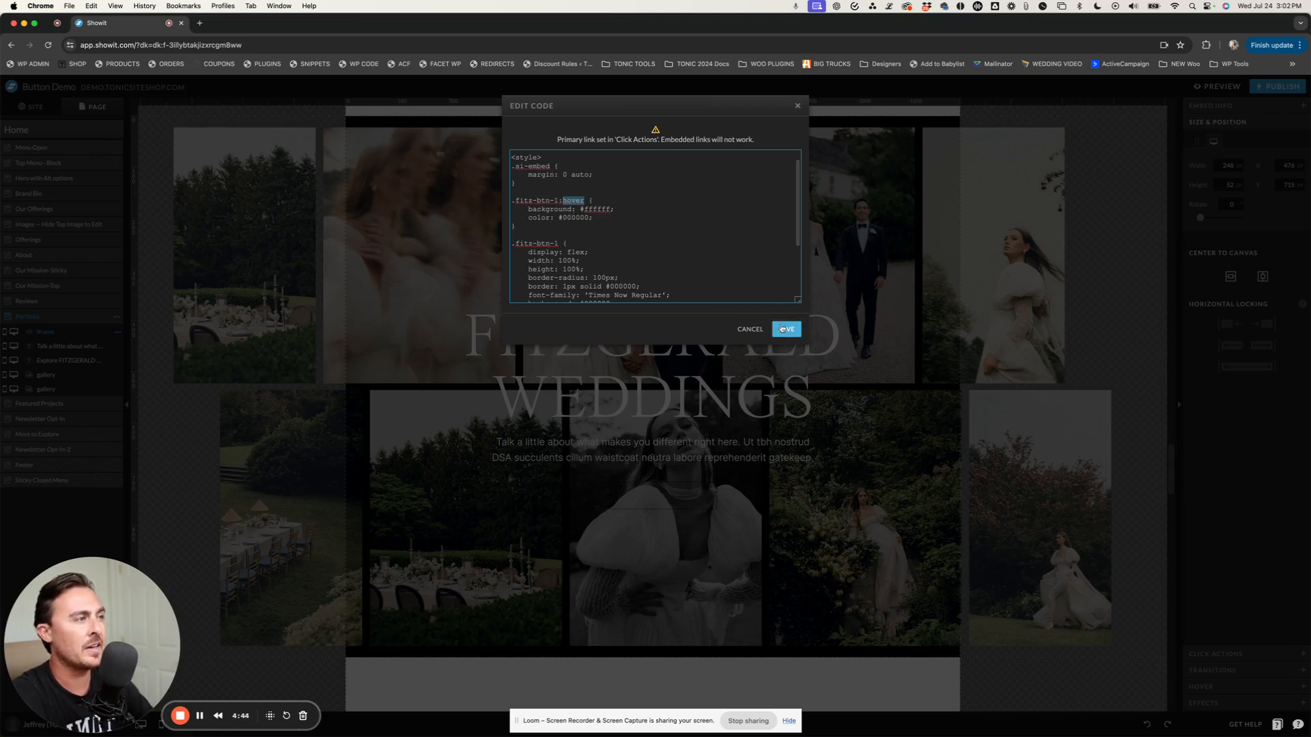
- Save the Browse the Work button's edited code and preview the site, closing the preview window
left_click(787, 331)
left_click(733, 495)
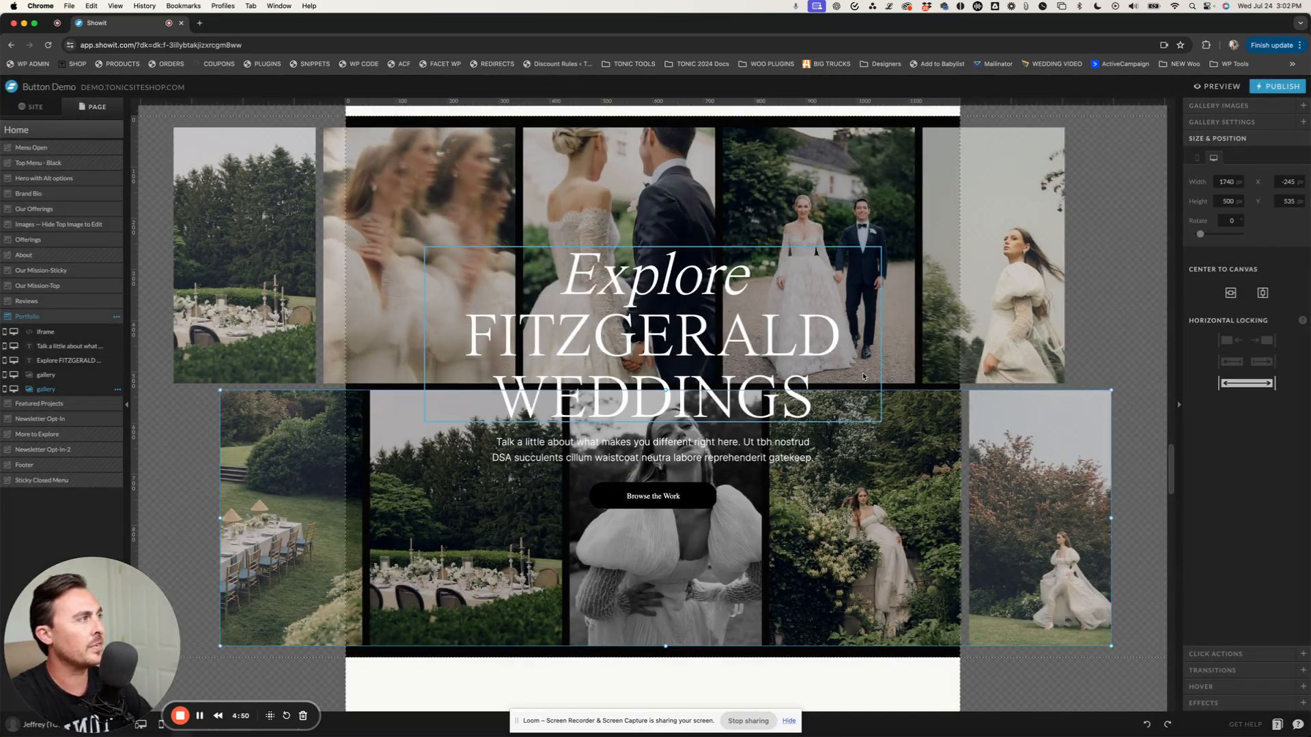
left_click(1222, 87)
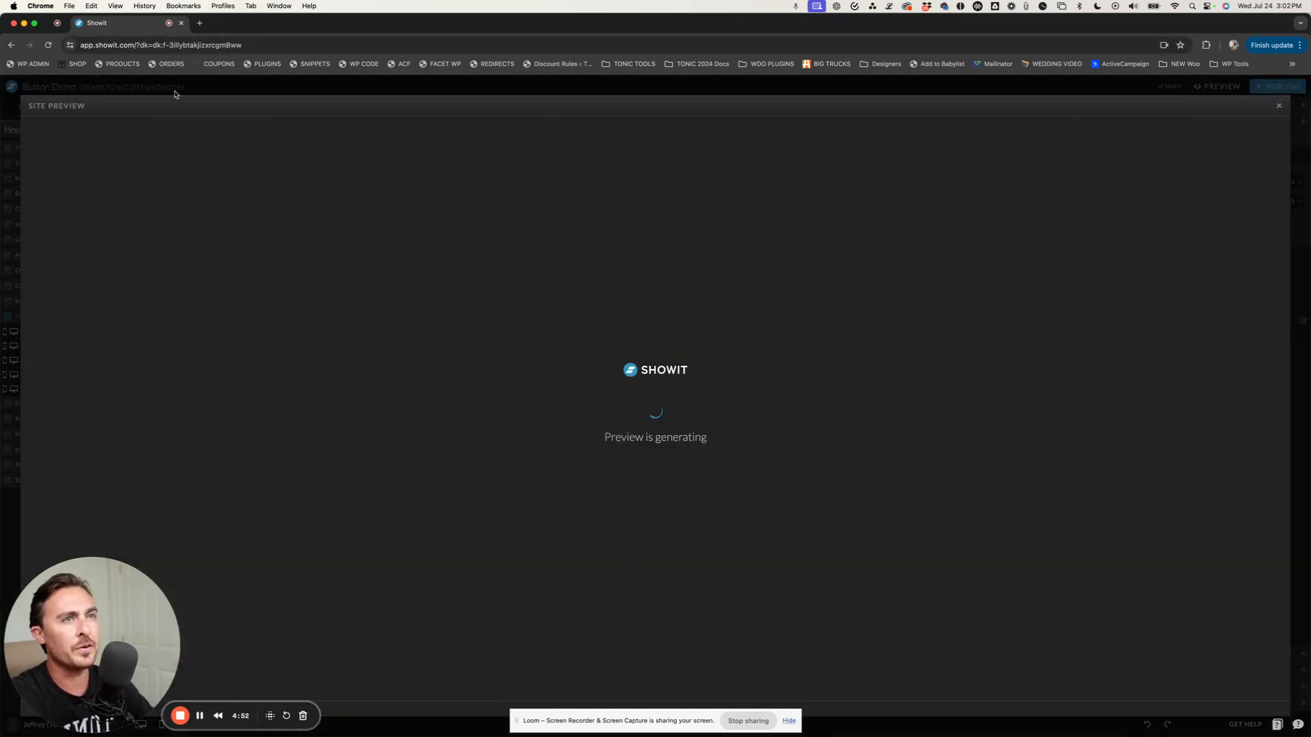
left_click(1278, 106)
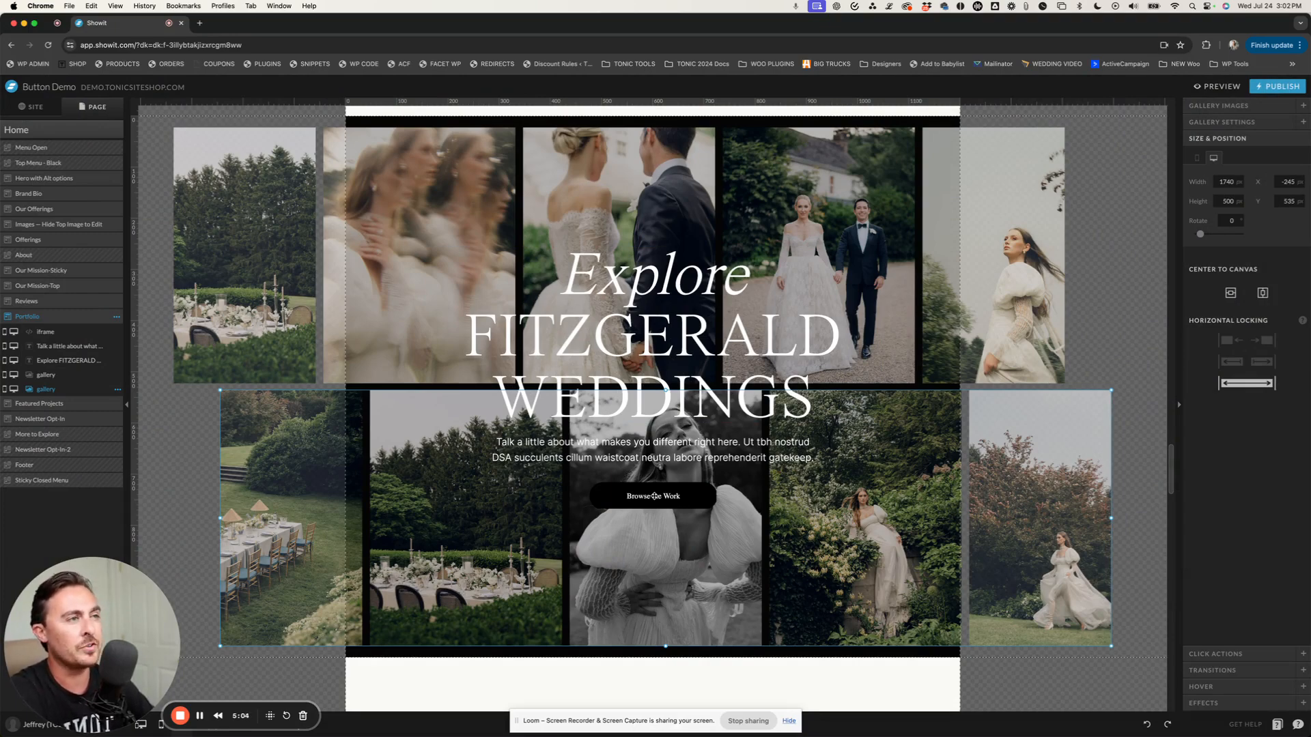
- Reopen the Browse the Work button's embed code, copy its style block, and save and close the code
double_click(656, 497)
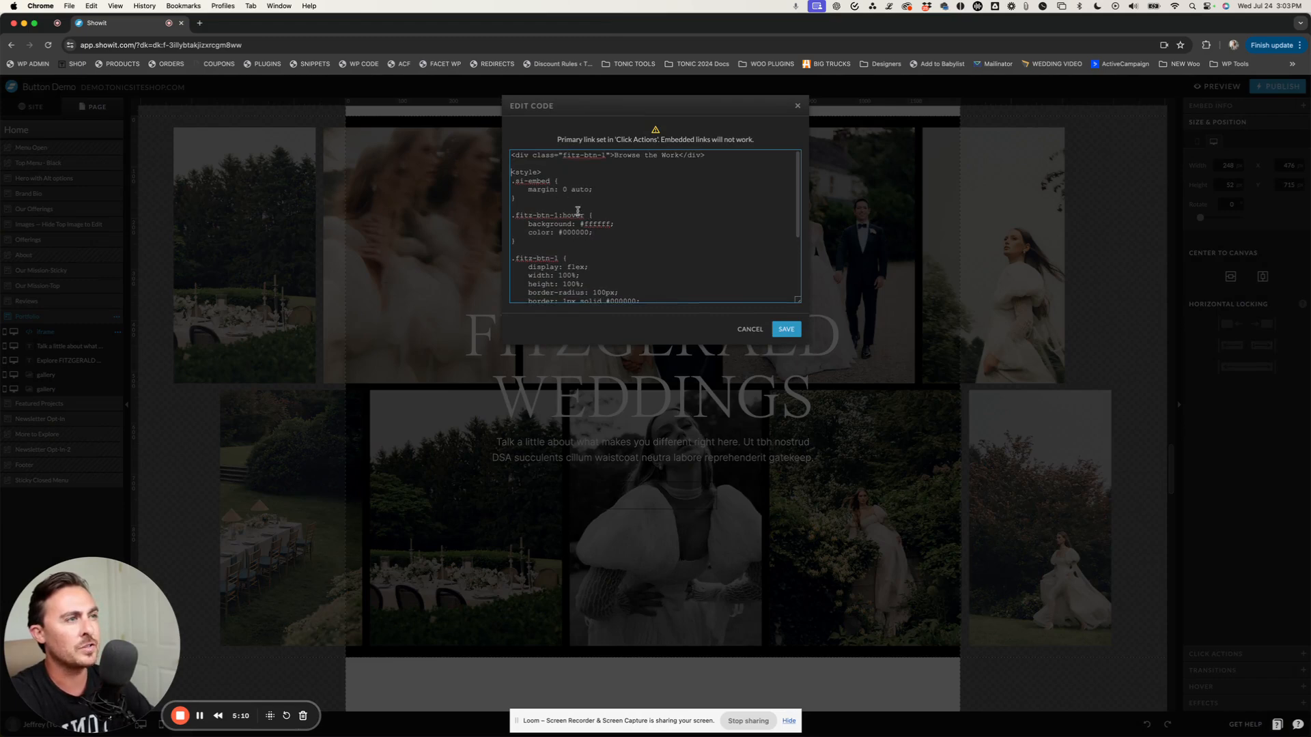
scroll(584, 239, "down", 4)
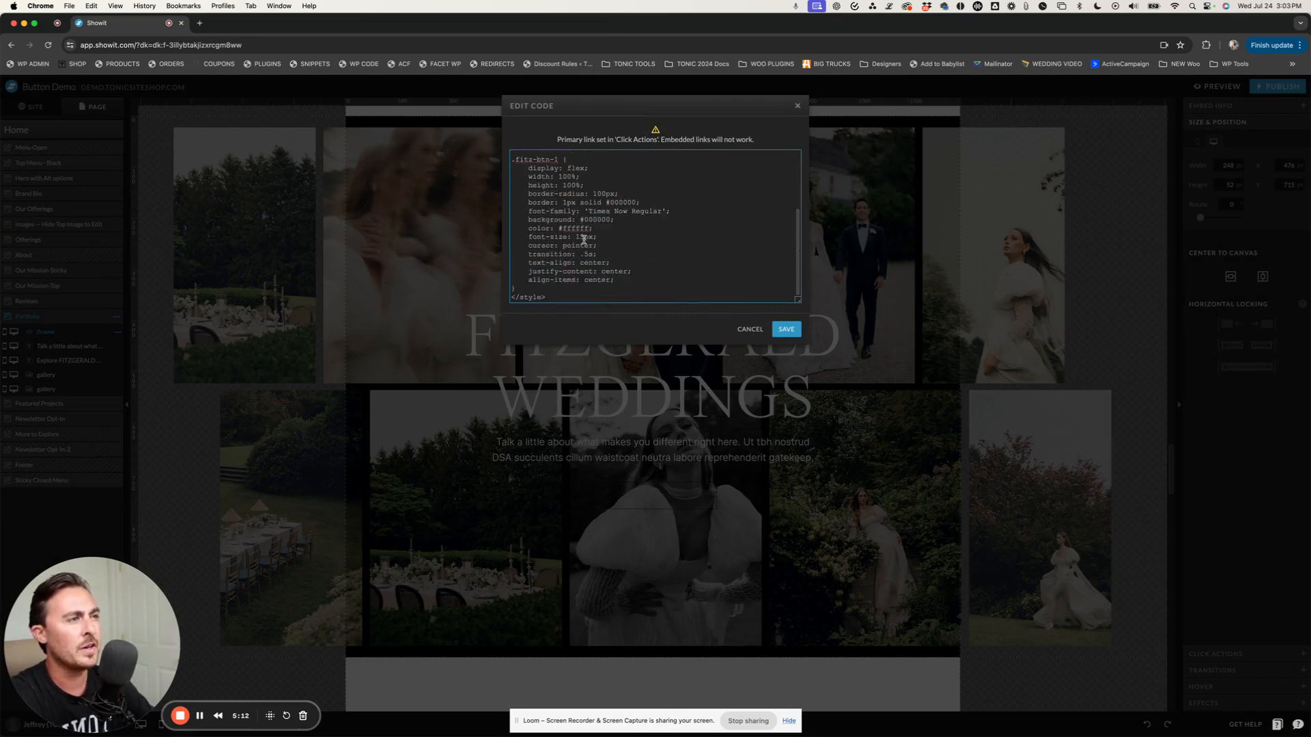
key("super+a")
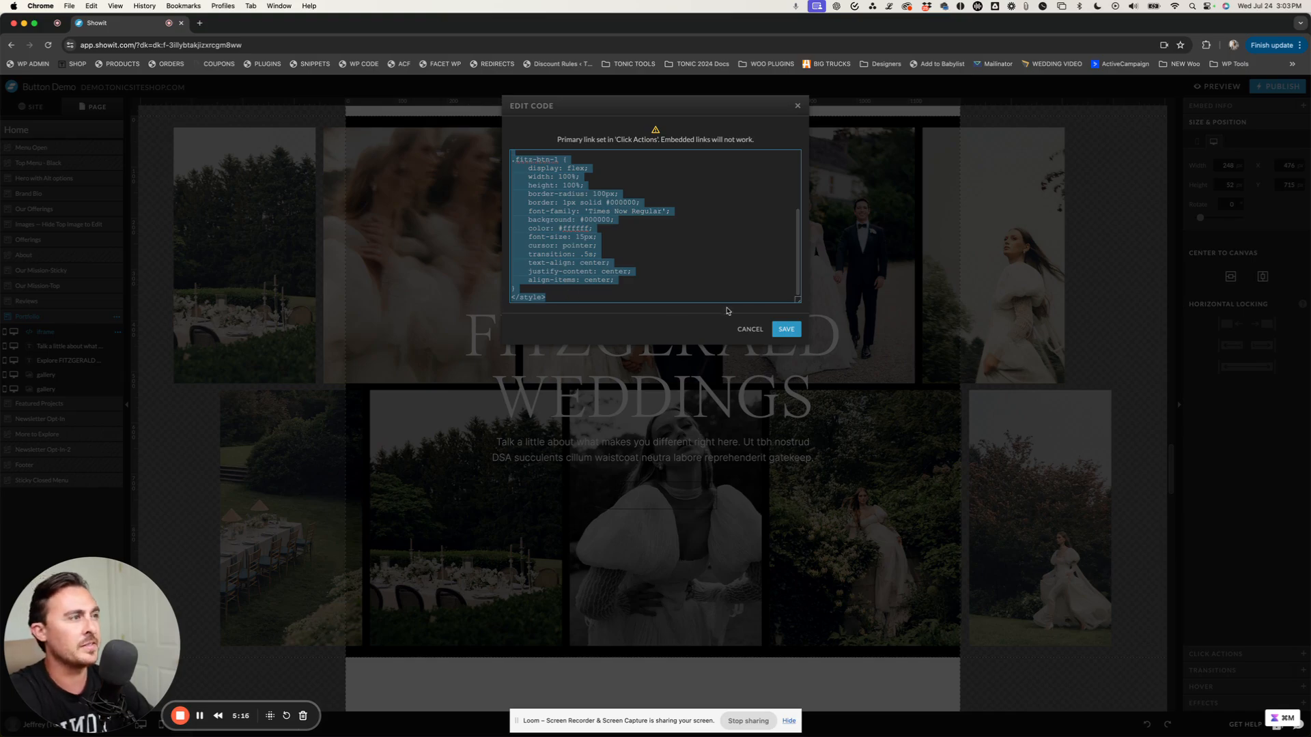
left_click(786, 329)
- Open the Home CTA Green Split Section site canvas and bring up the Let's Do This button's embed code
scroll(651, 329, "down", 15)
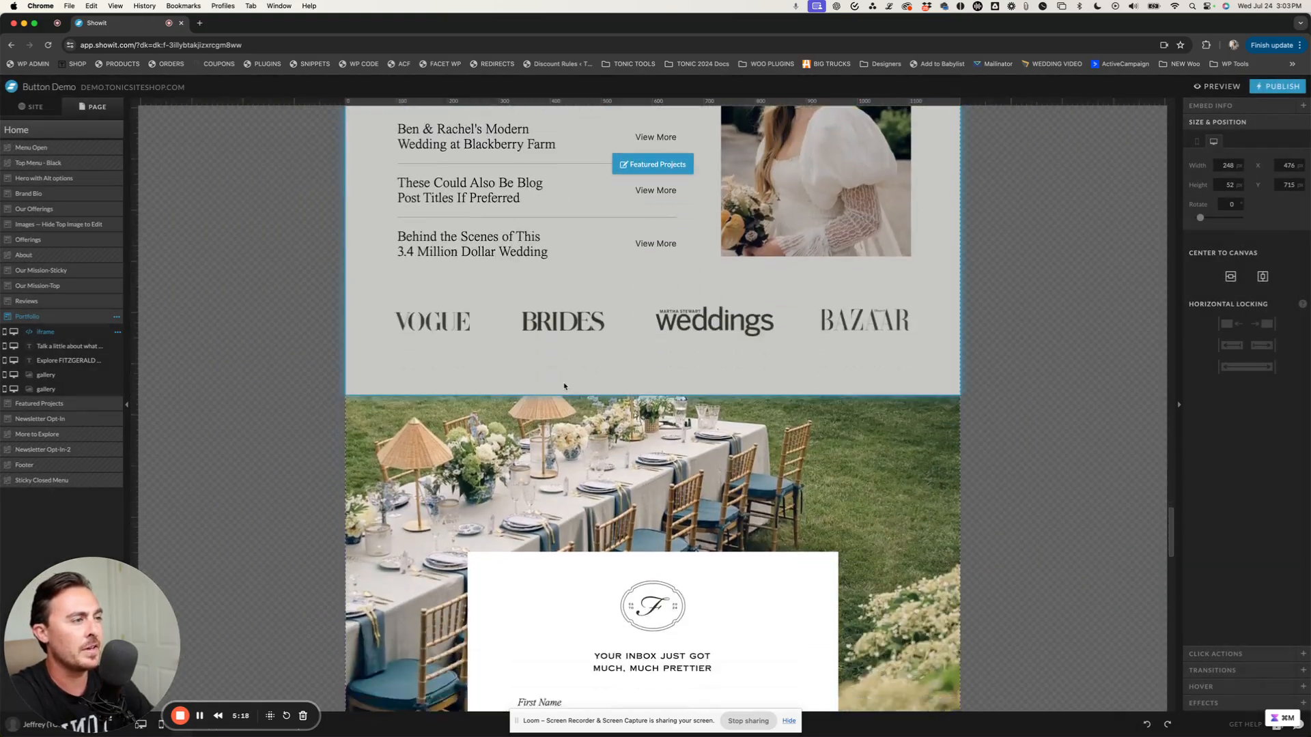
scroll(564, 387, "down", 5)
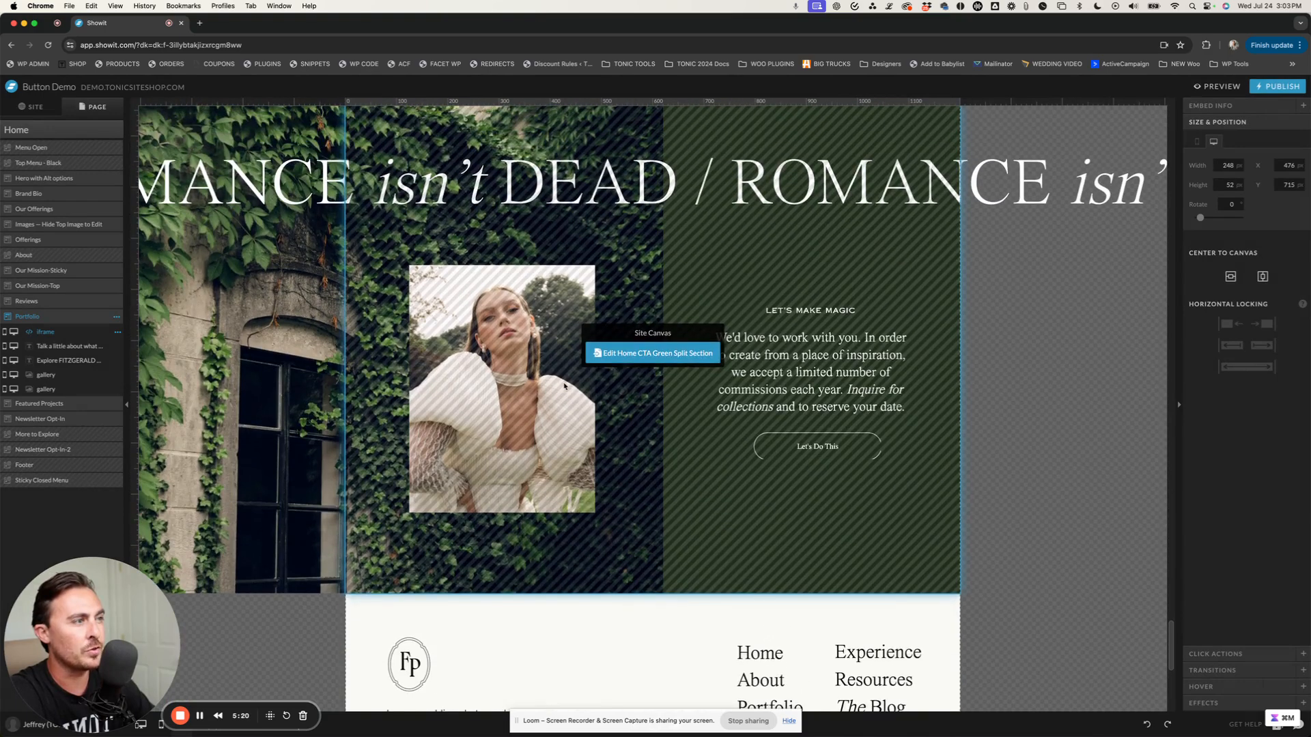
left_click(662, 354)
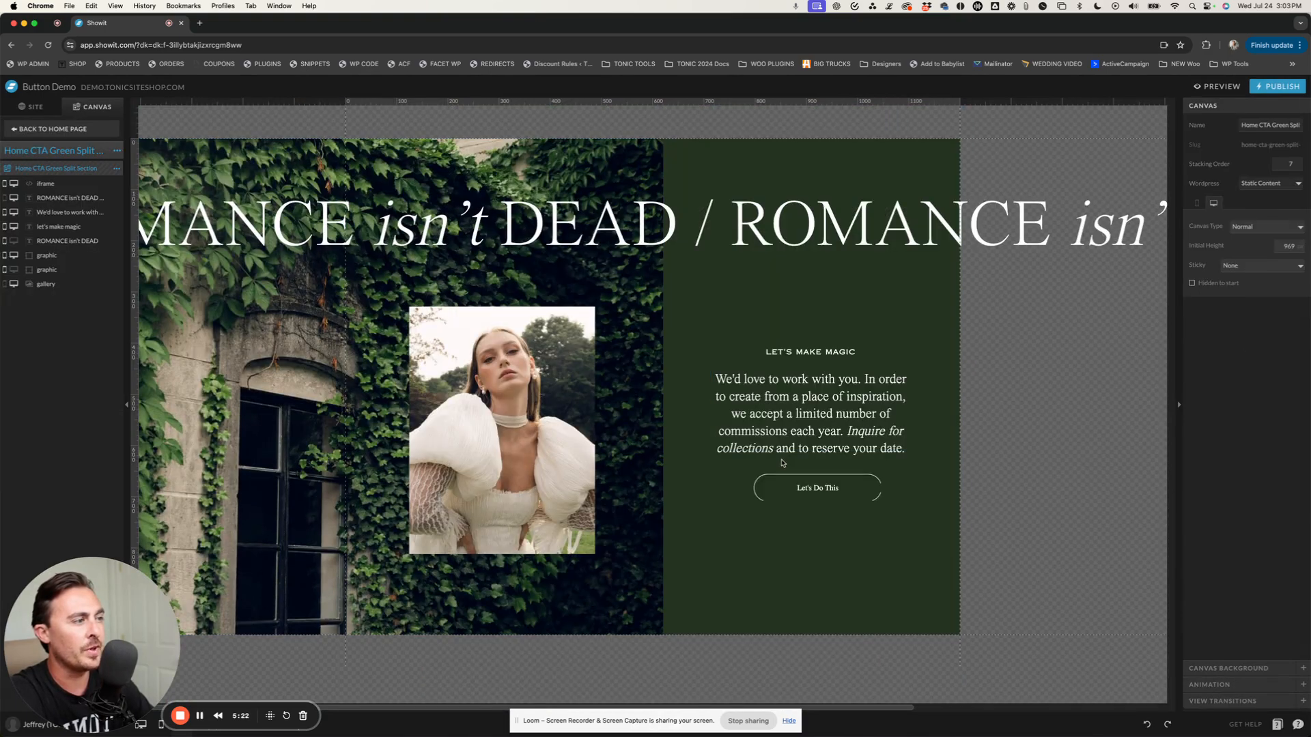
double_click(809, 493)
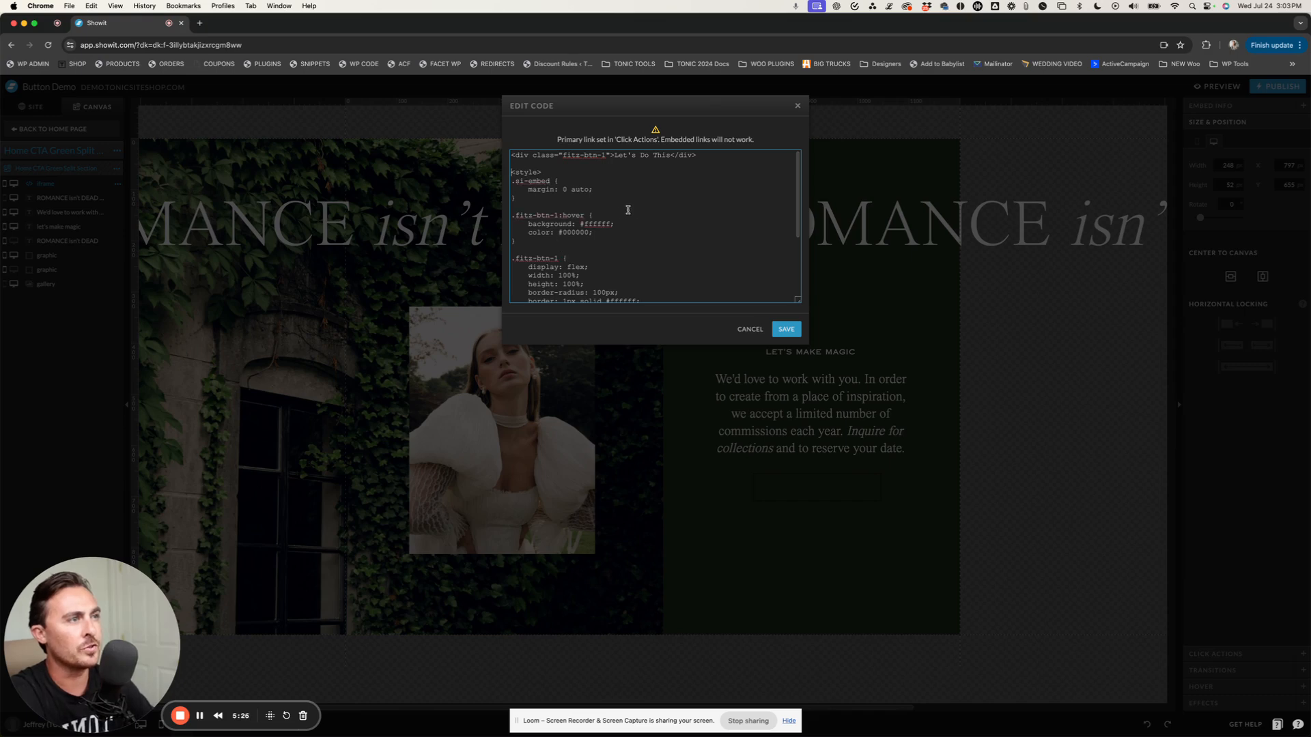
- Replace the Let's Do This button's style block with the copied Browse the Work styles, save the code and deselect the button
scroll(617, 217, "down", 3)
left_click(559, 298, "shift")
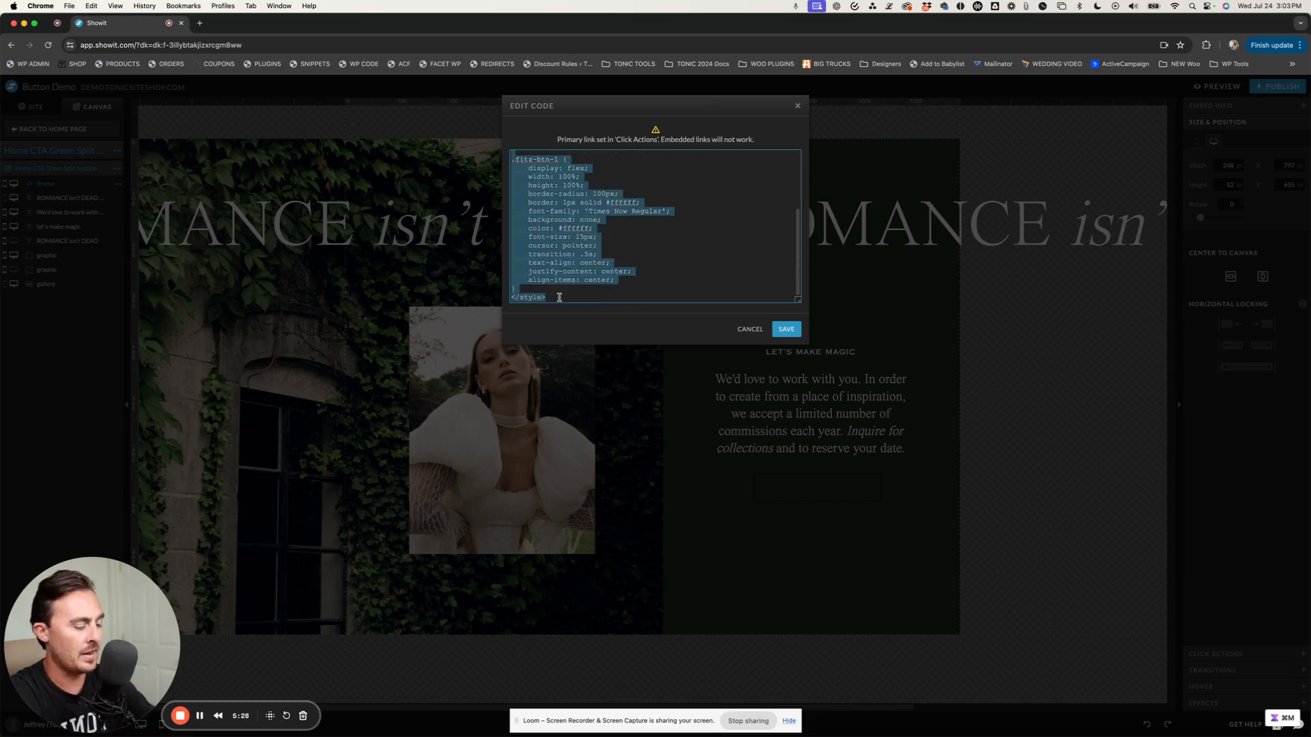
key("BackSpace")
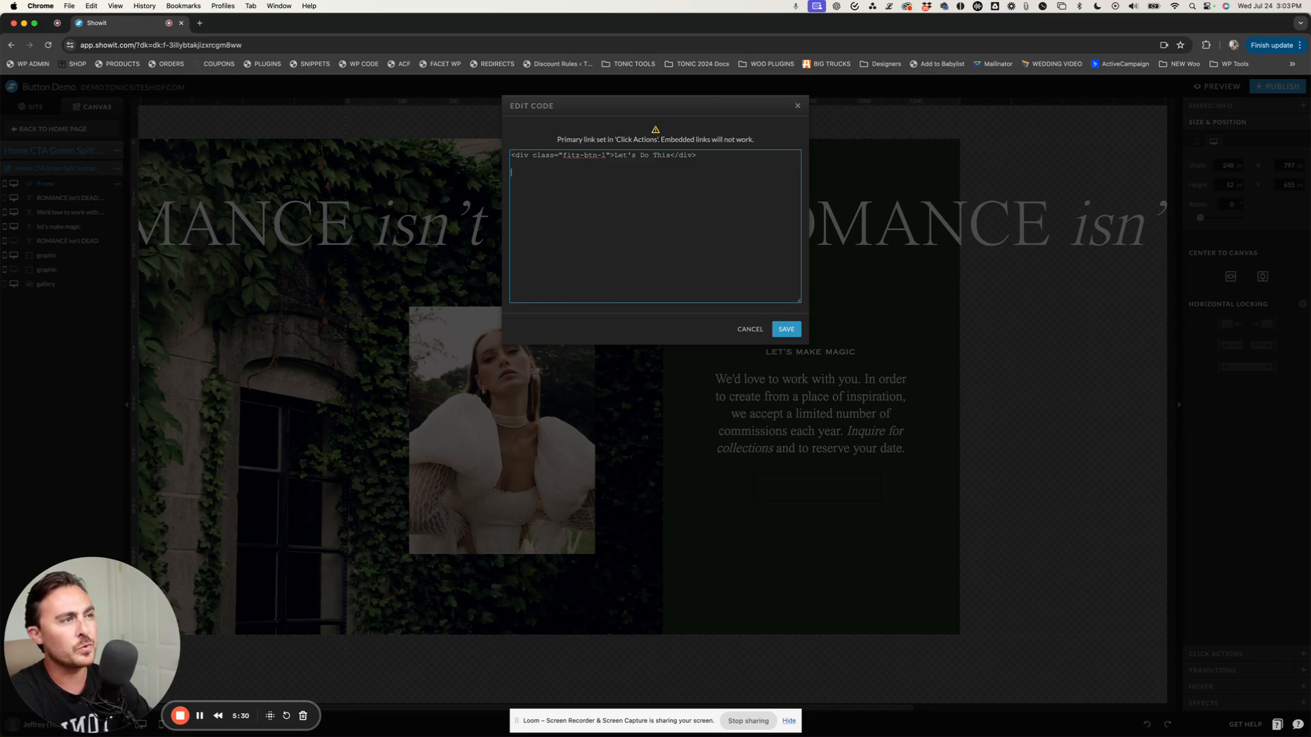
key("super+z")
scroll(556, 231, "up", 5)
scroll(556, 231, "down", 5)
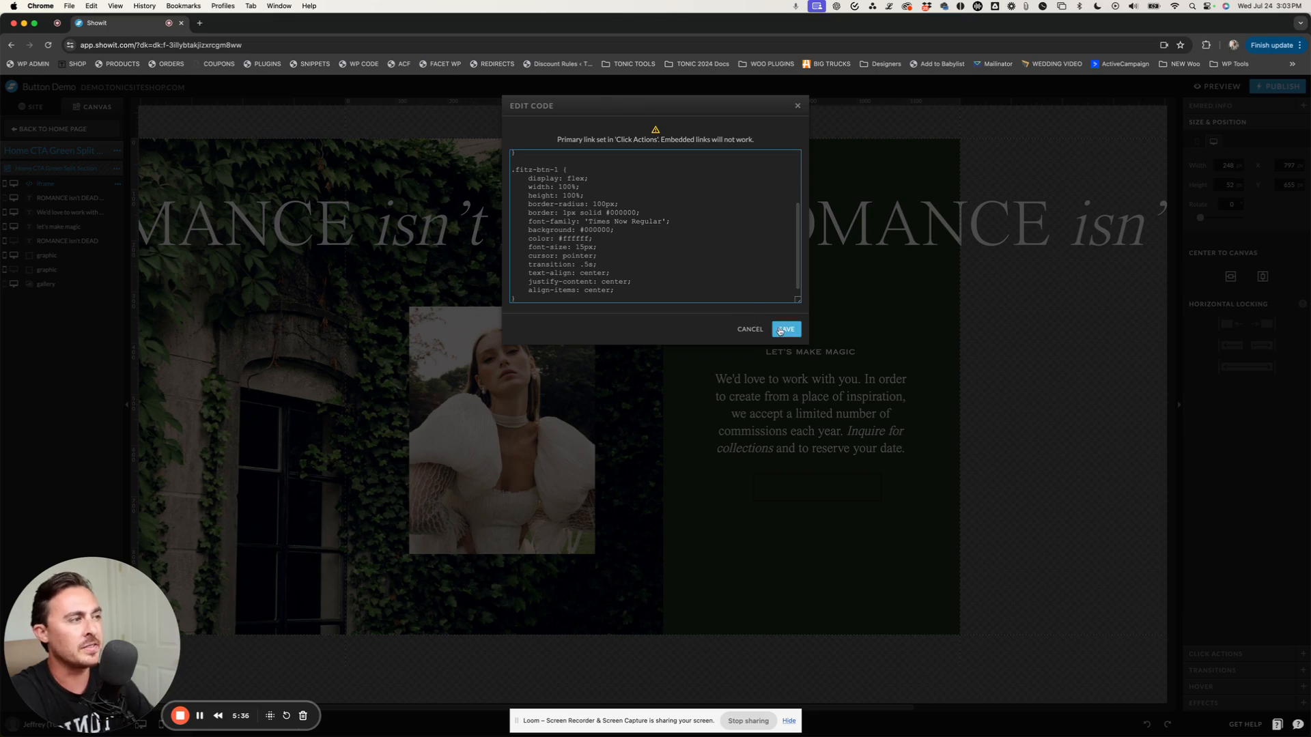
left_click(785, 331)
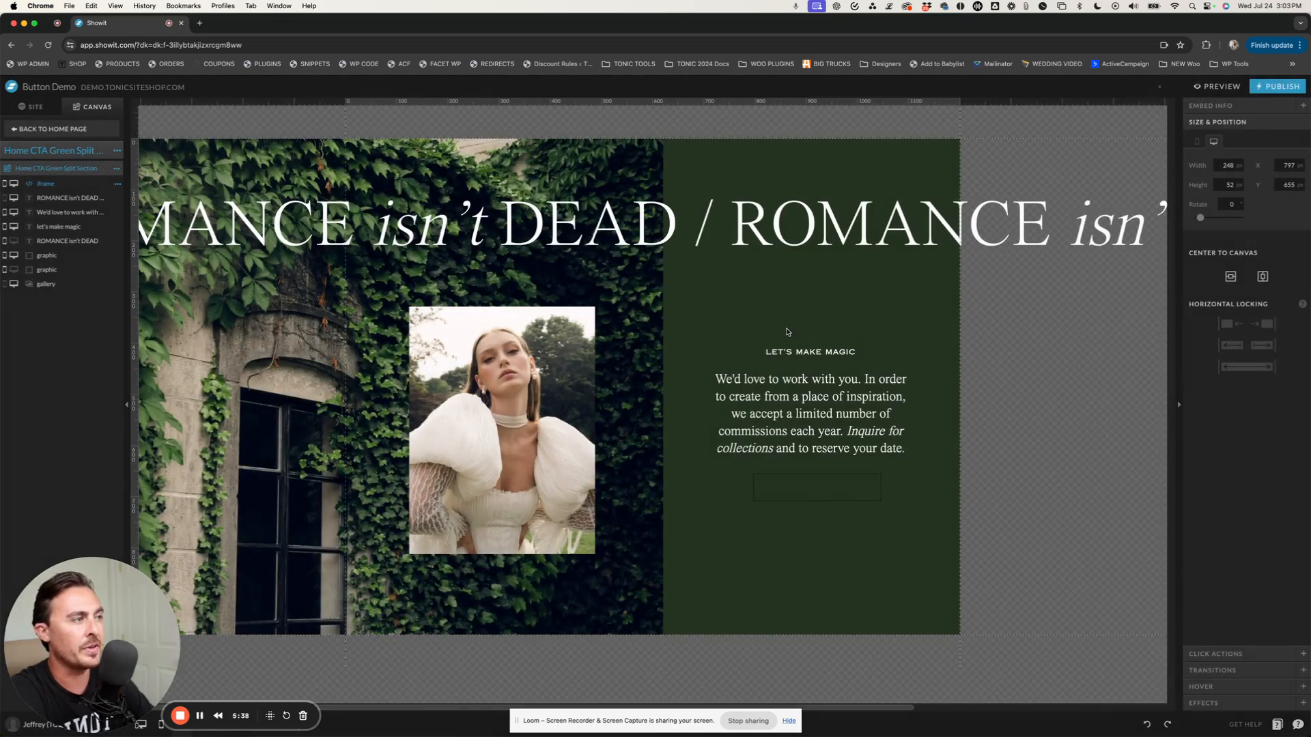
left_click(746, 551)
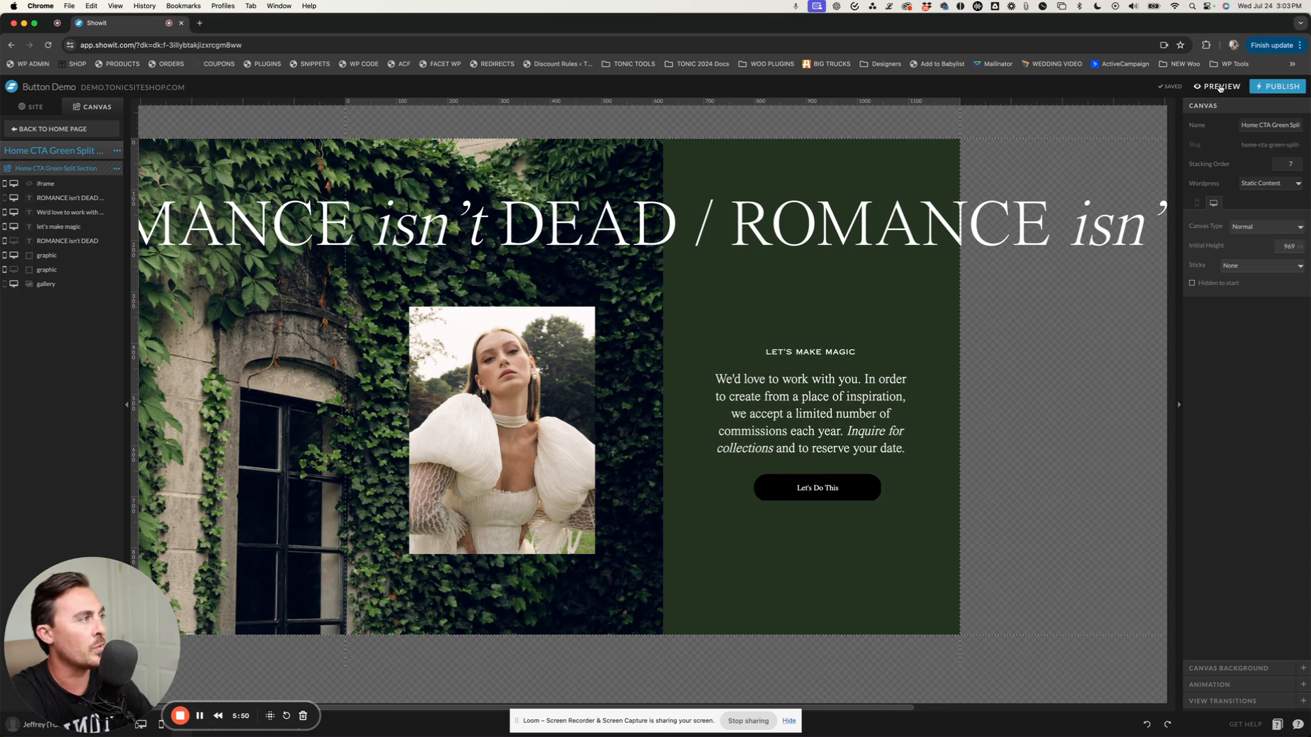
- Preview the site in a separate tab, check the Browse the Work and Let's Do This buttons' hover states, and close the preview window
left_click(1220, 88)
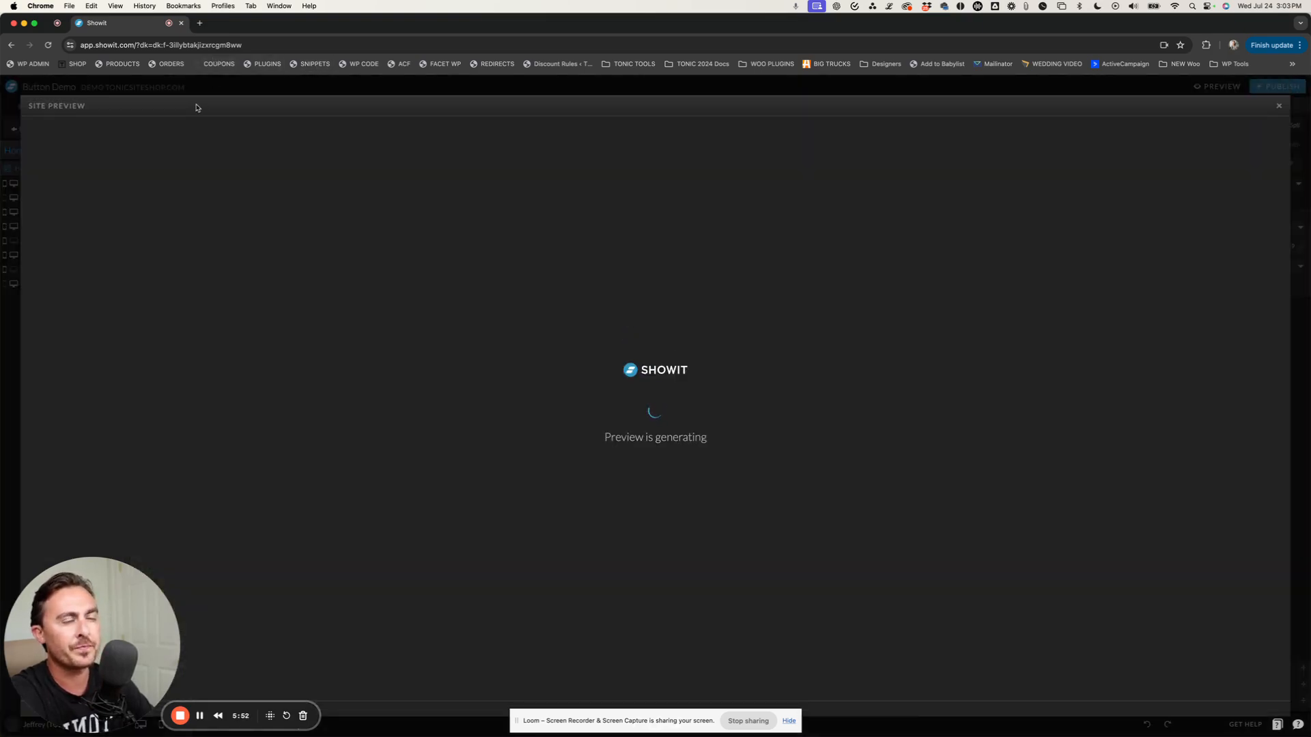
left_click(192, 107)
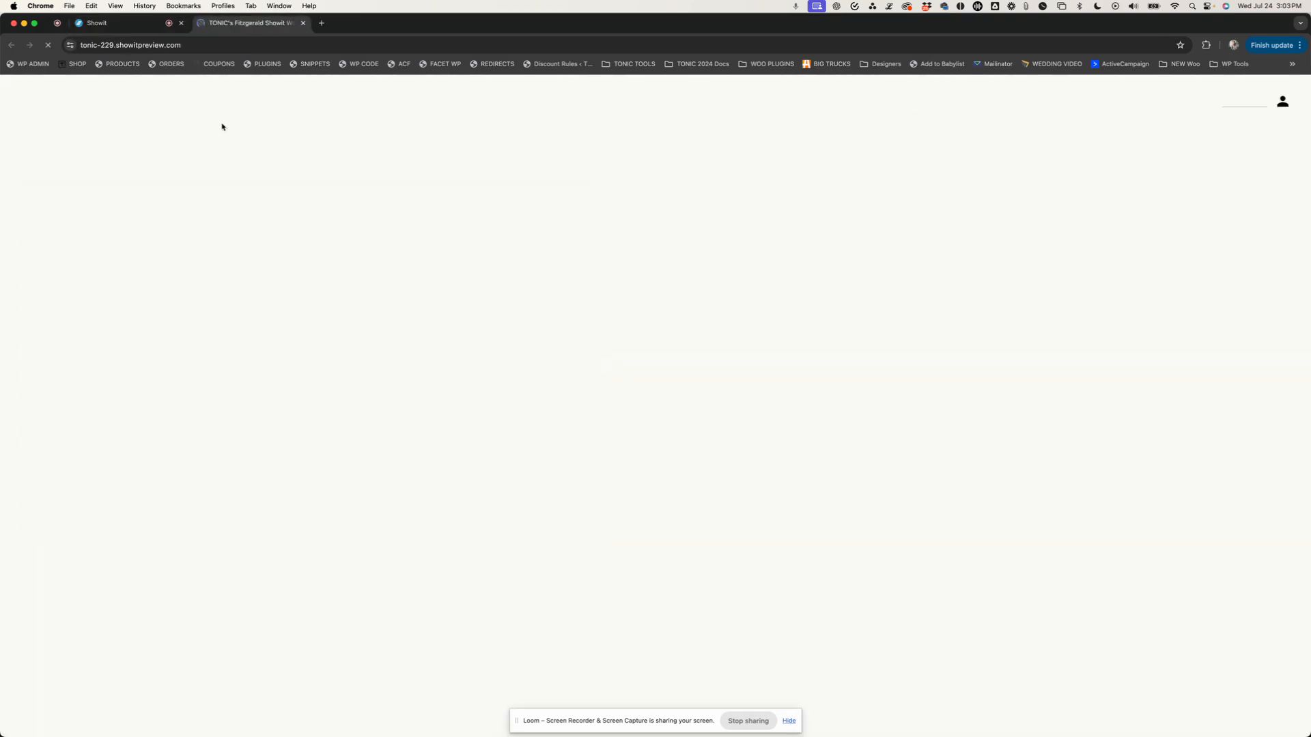
scroll(409, 267, "down", 10)
scroll(408, 266, "down", 15)
scroll(408, 266, "down", 15)
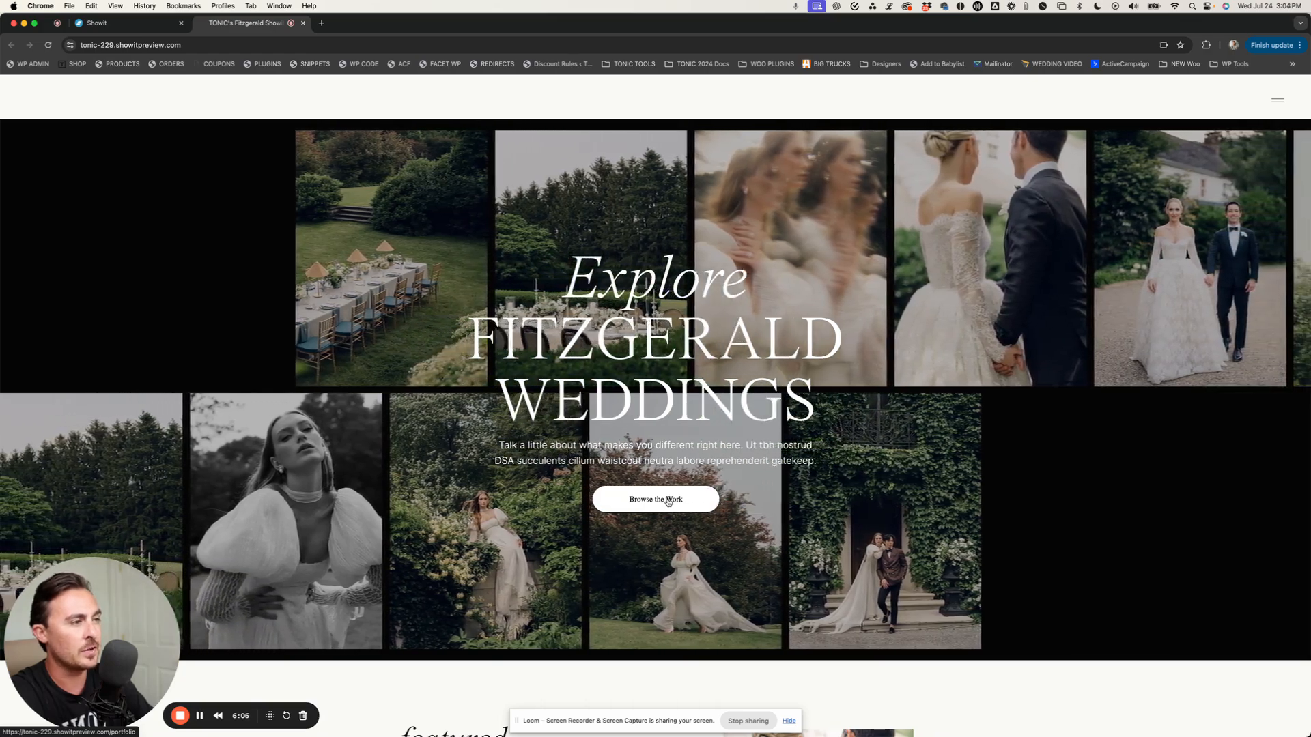
scroll(668, 501, "down", 20)
scroll(506, 485, "down", 3)
scroll(506, 485, "up", 1)
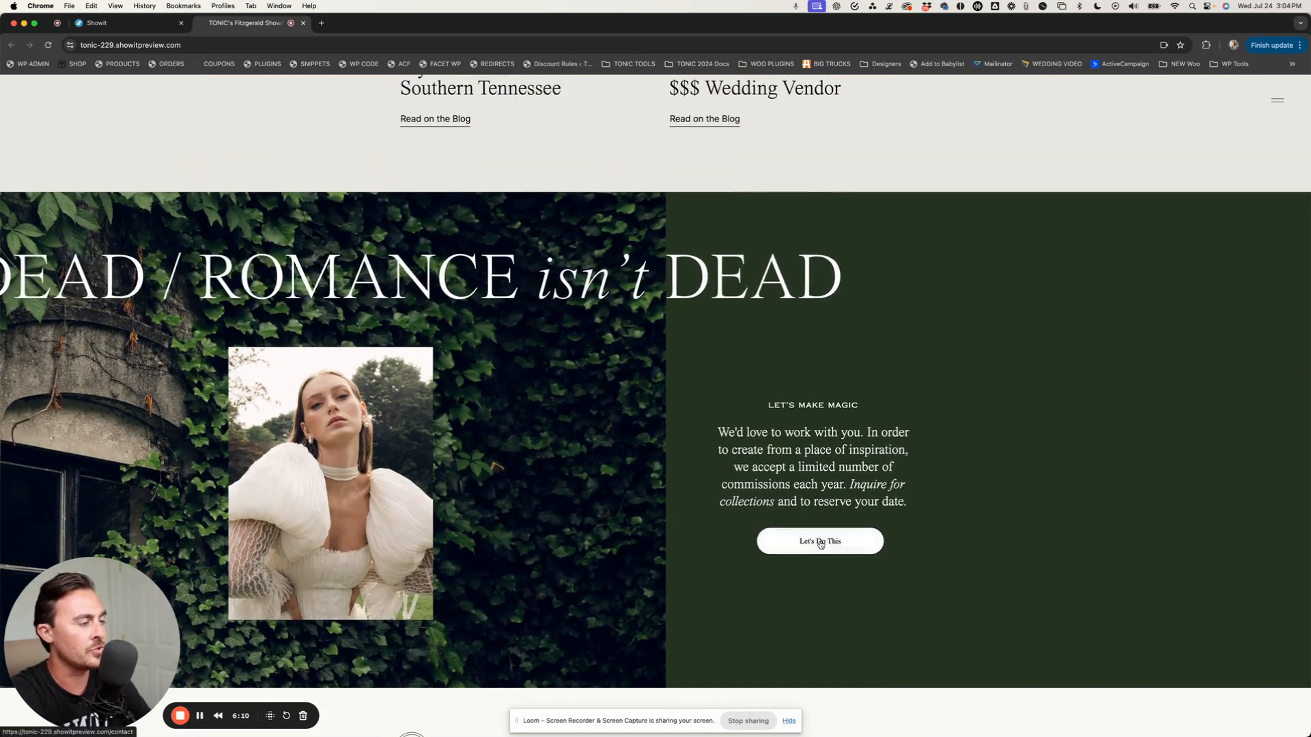
left_click(152, 27)
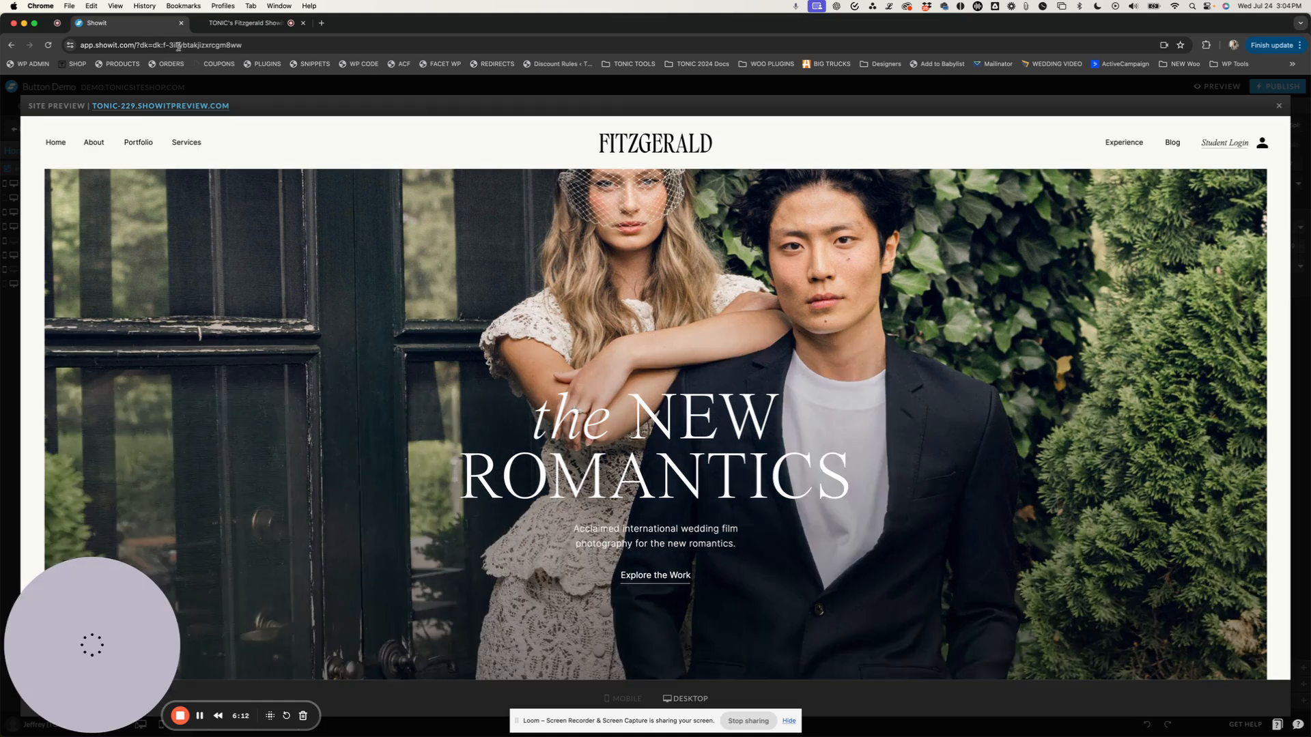
left_click(1278, 106)
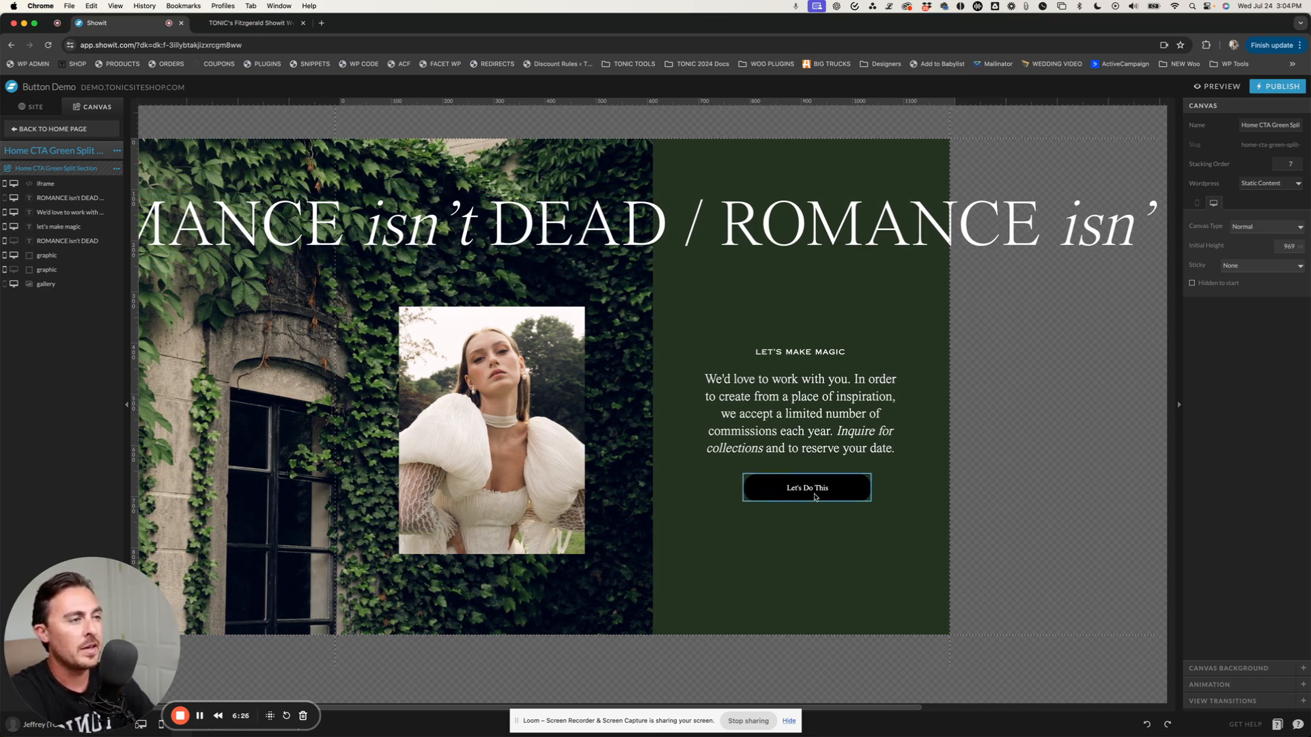
- Reopen the Let's Do This button's embed code and examine where its class name appears in the div and the style selectors
double_click(820, 500)
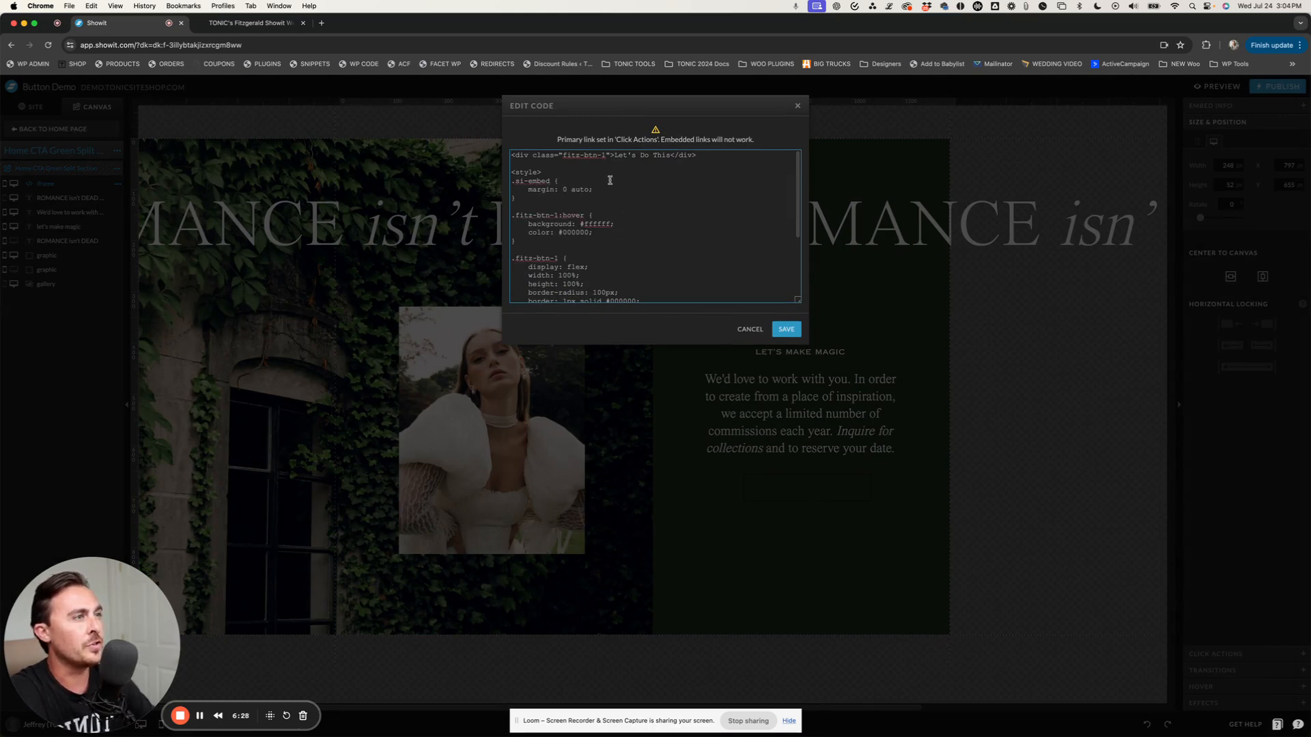
left_click_drag(562, 156, 606, 156)
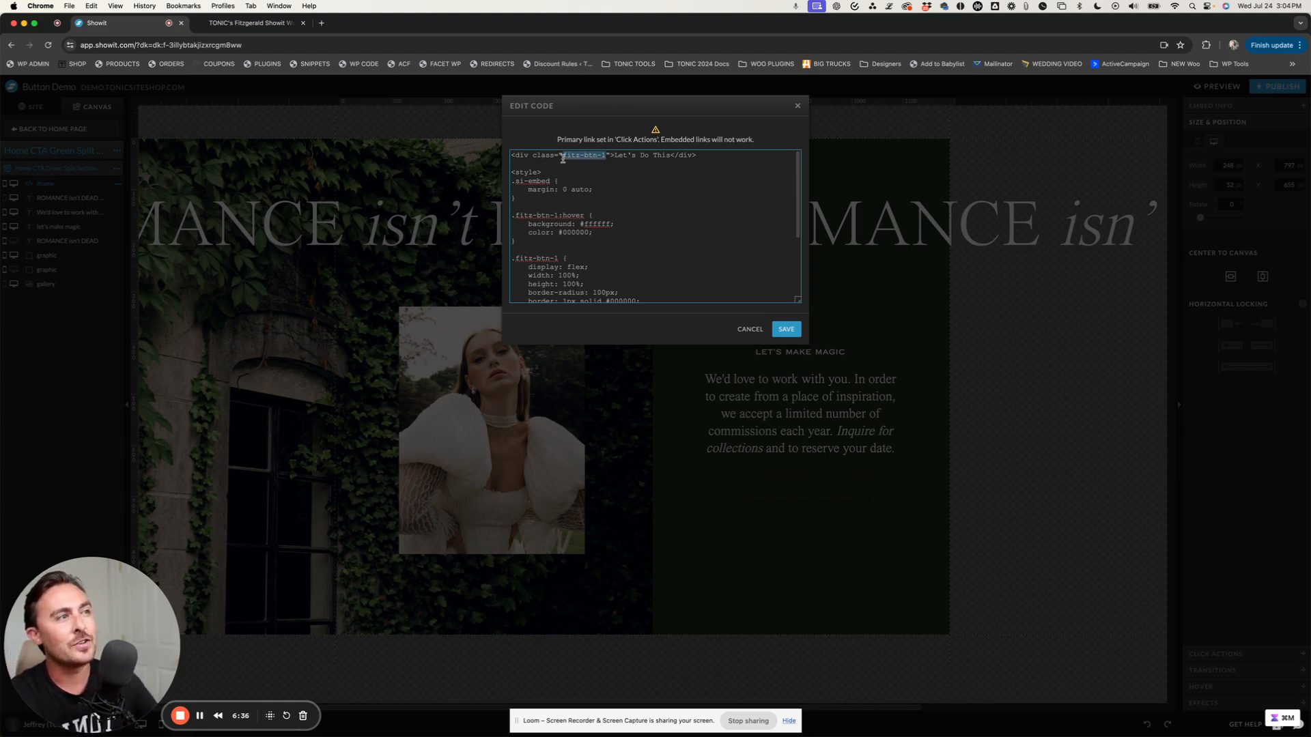
left_click(566, 155)
left_click_drag(562, 156, 606, 156)
left_click(581, 158)
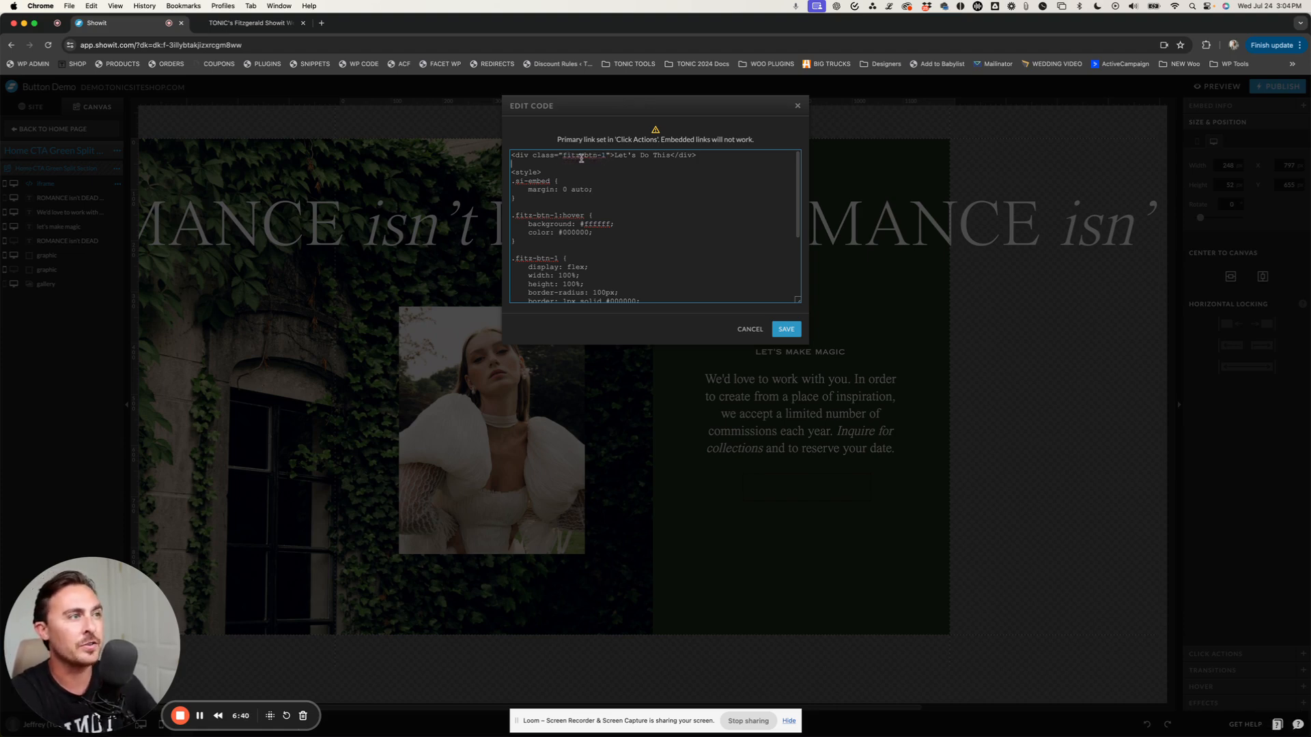
left_click_drag(696, 155, 522, 152)
left_click(566, 156)
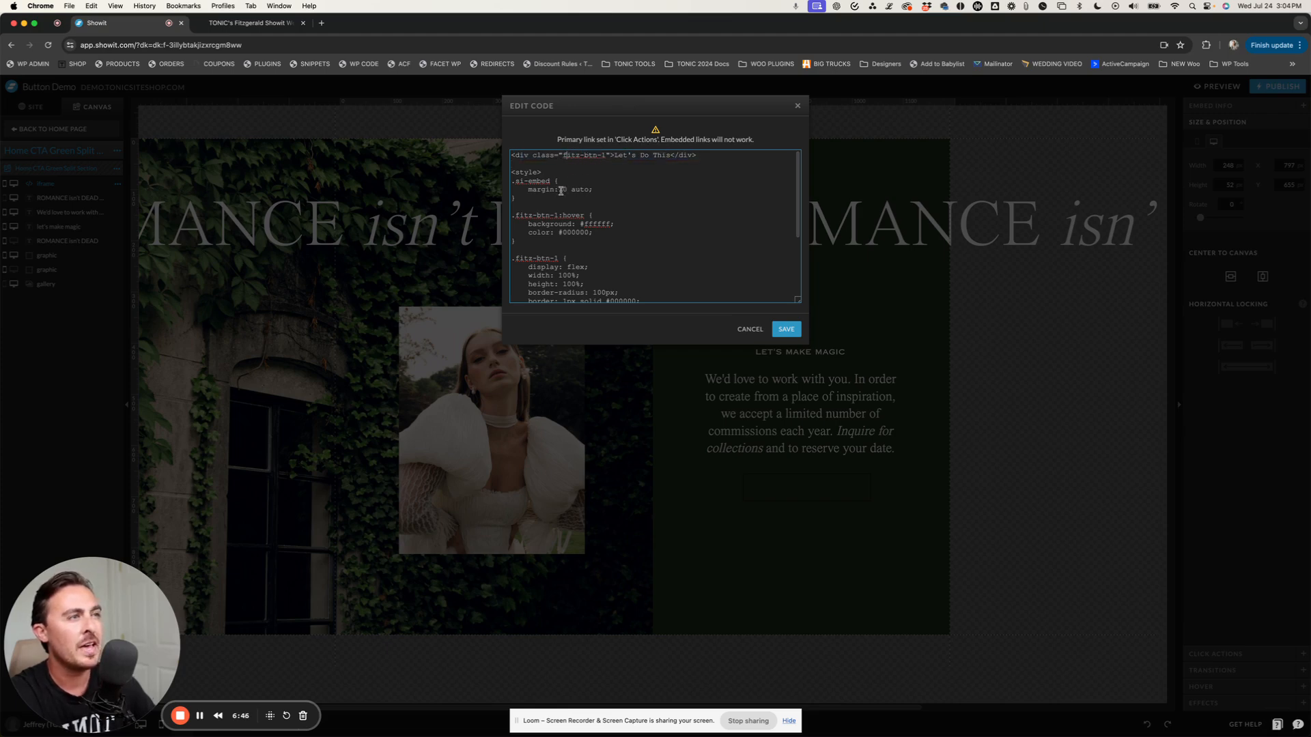
scroll(524, 208, "down", 2)
left_click_drag(511, 191, 557, 191)
left_click_drag(558, 191, 559, 192)
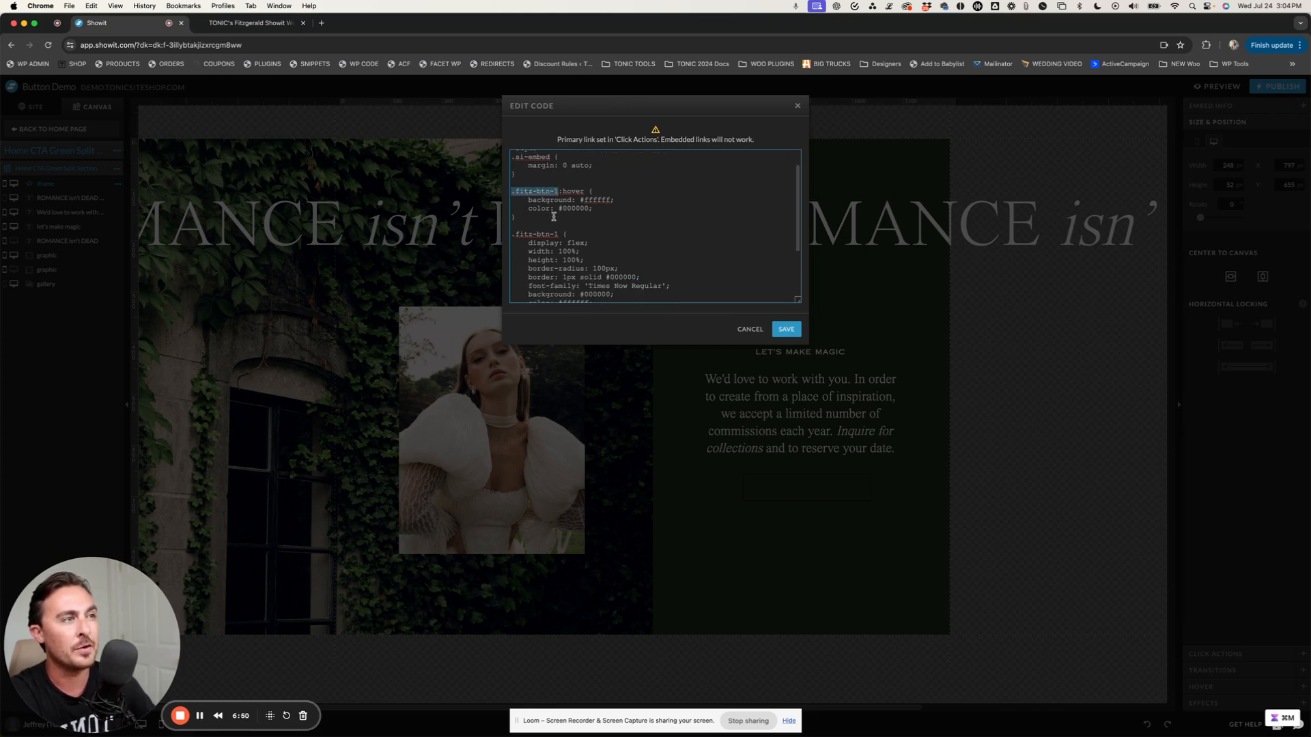
scroll(551, 216, "up", 2)
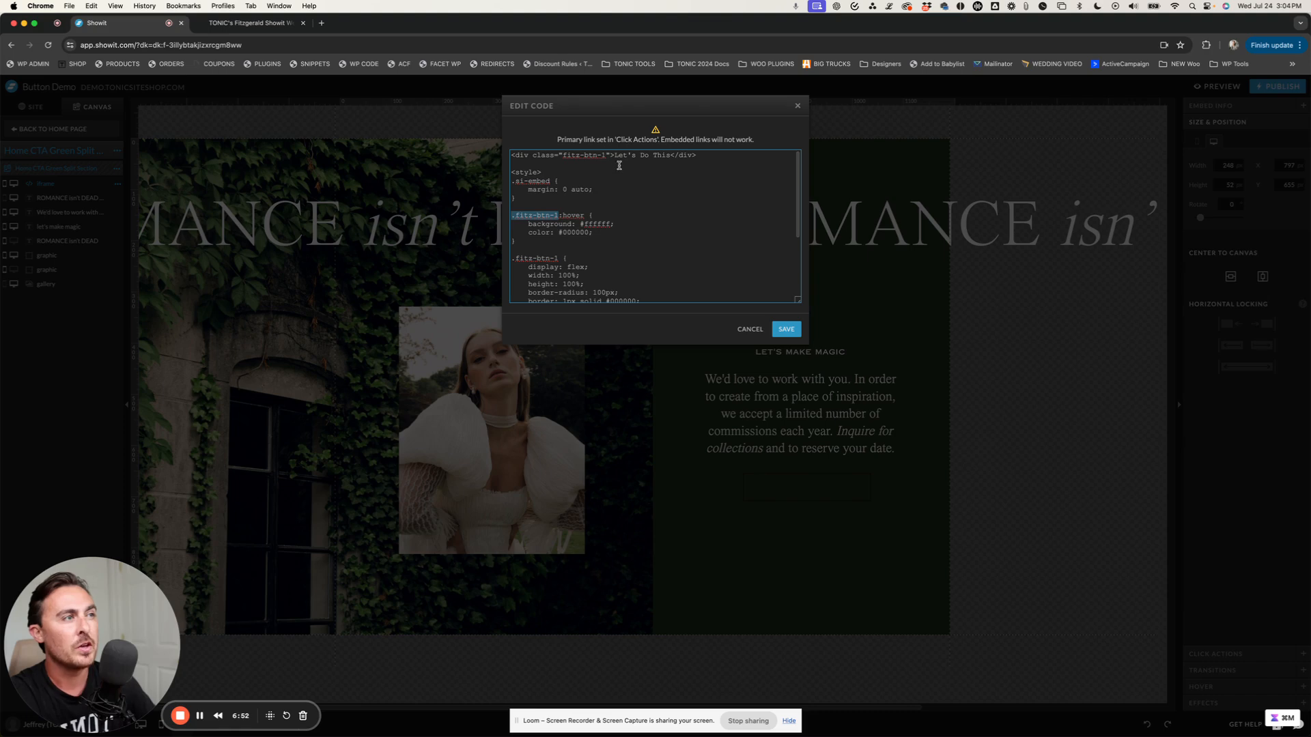
- Change the class of the Let's Do This div to fitz-btn-2
left_click(605, 154)
key("BackSpace")
type("2")
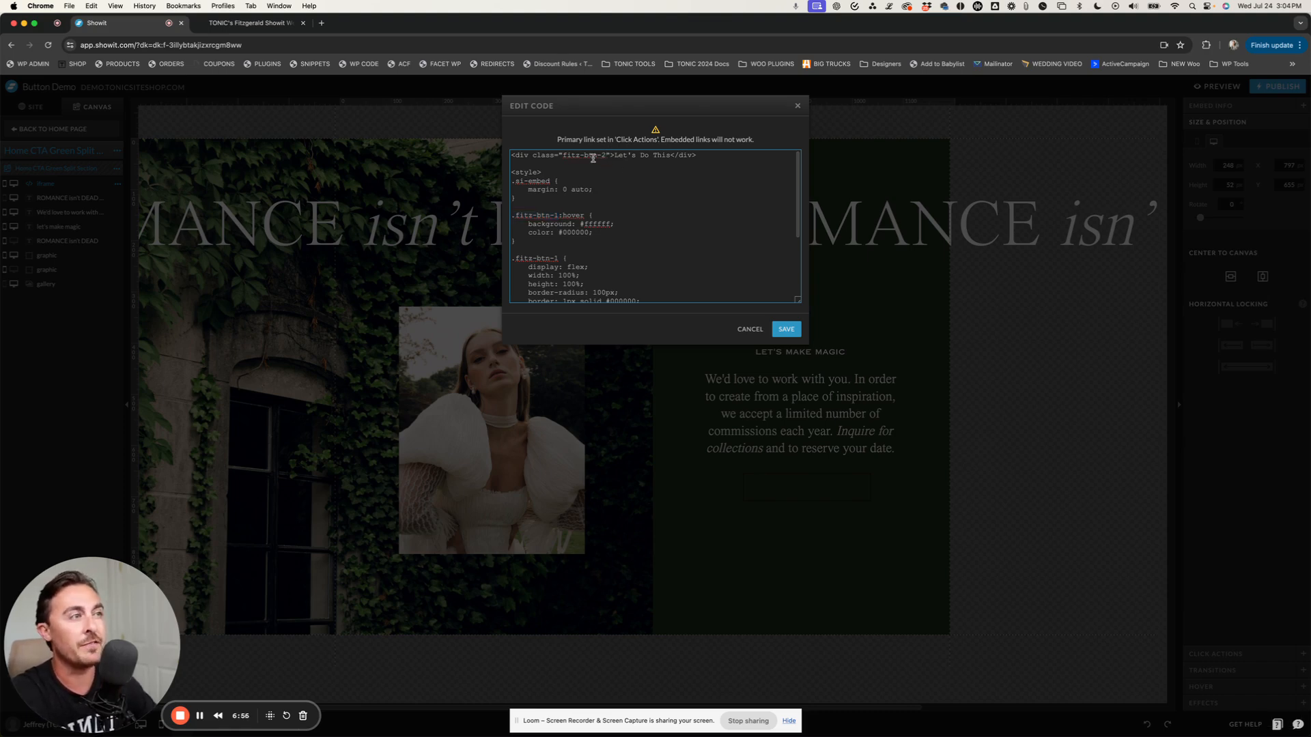
key("BackSpace")
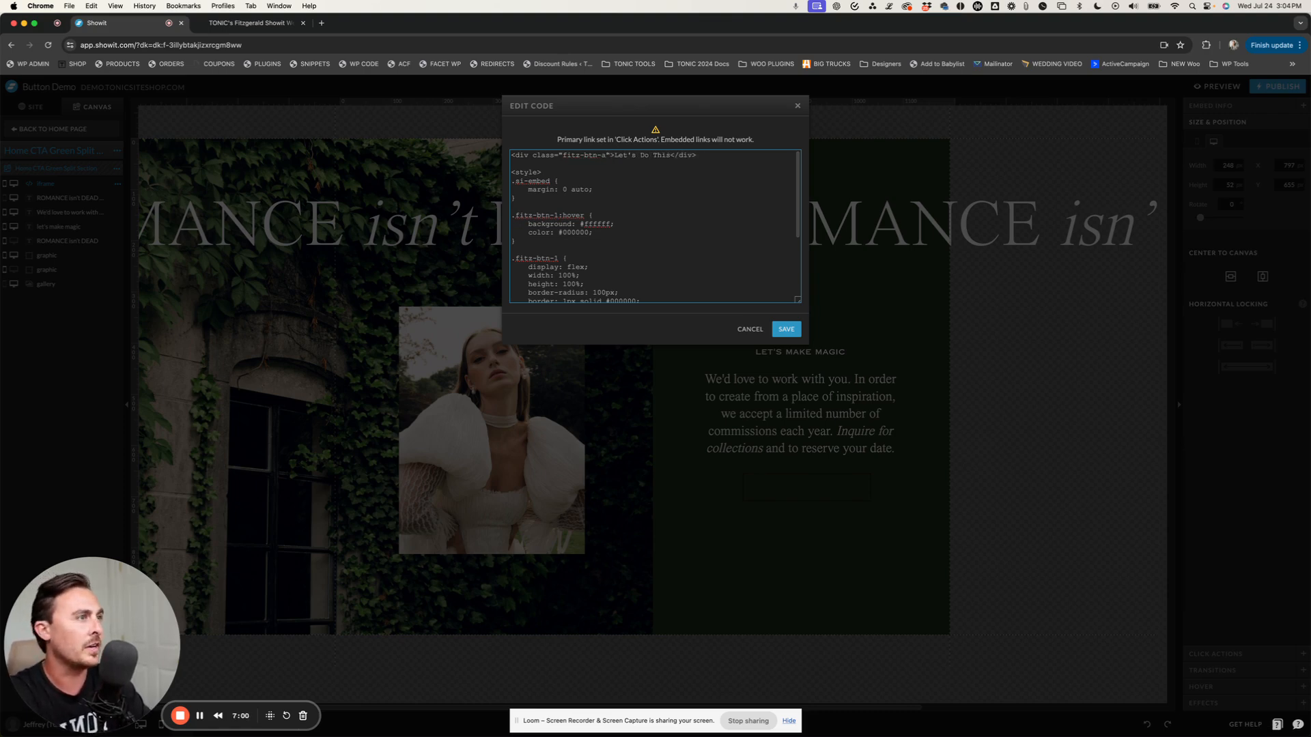
type("2")
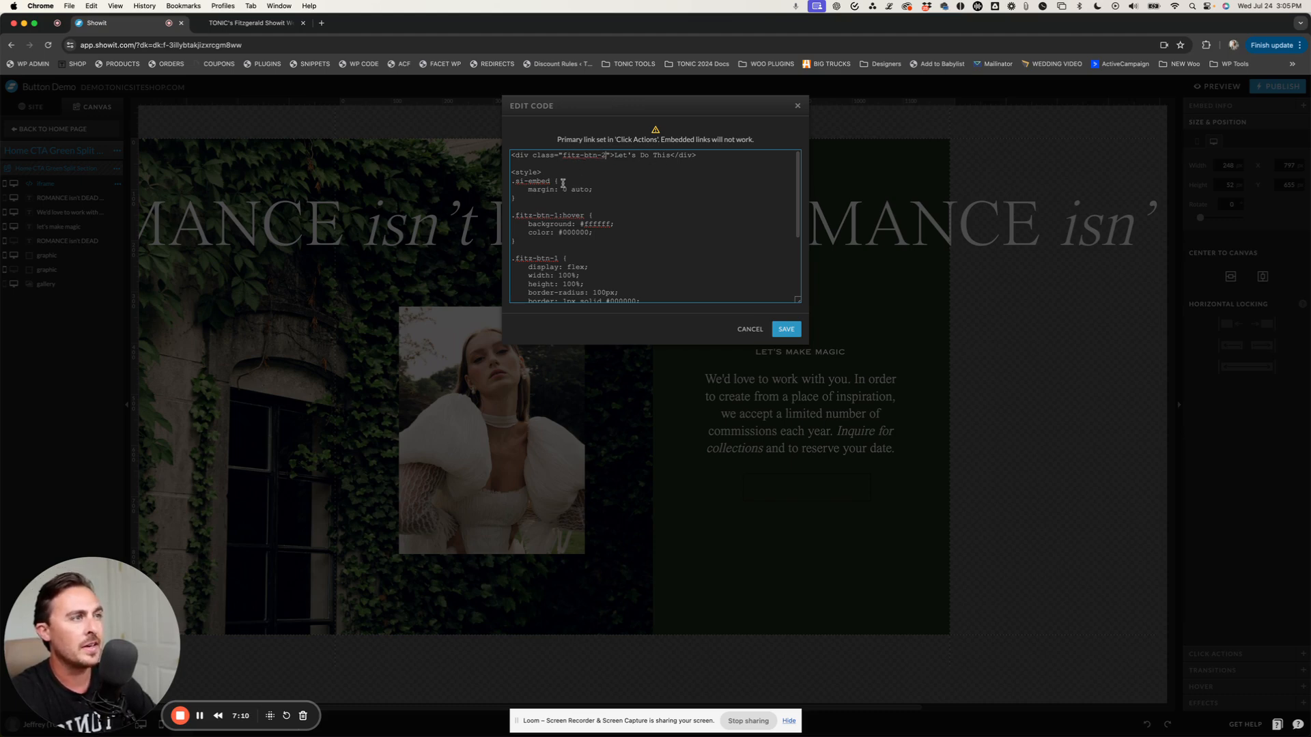
- Rename the hover and base selectors in the button's style block to .fitz-btn-2 and check the rest of the code
scroll(561, 186, "down", 2)
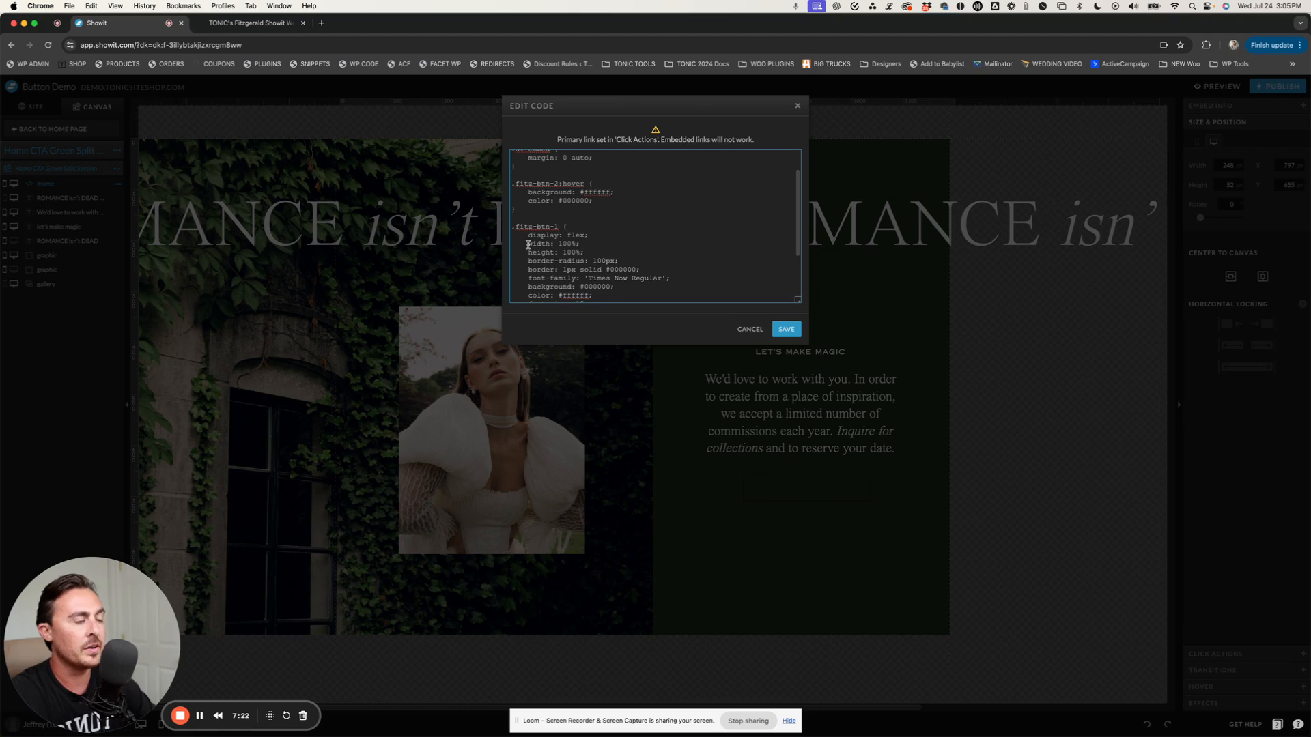
key("BackSpace")
type("2")
scroll(530, 239, "down", 2)
scroll(546, 233, "up", 4)
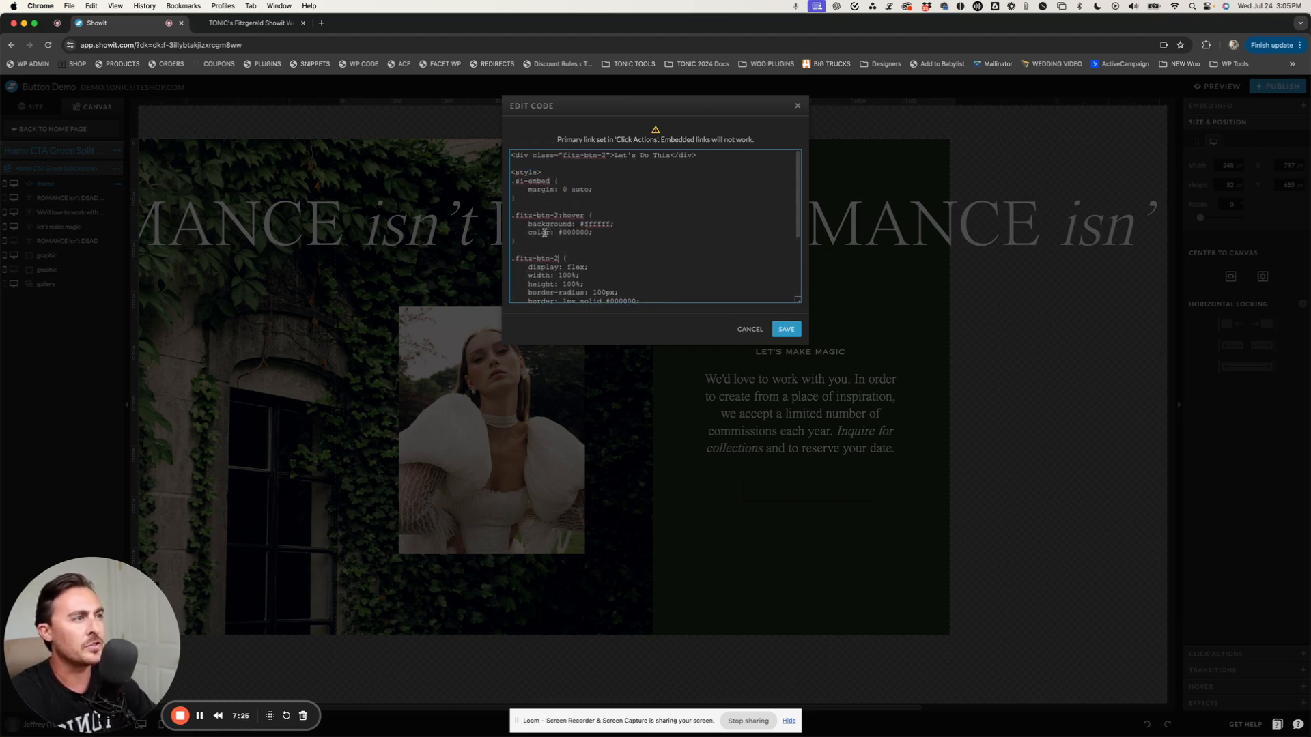
- Set the background in the base .fitz-btn-2 rule to transparent
scroll(546, 239, "down", 3)
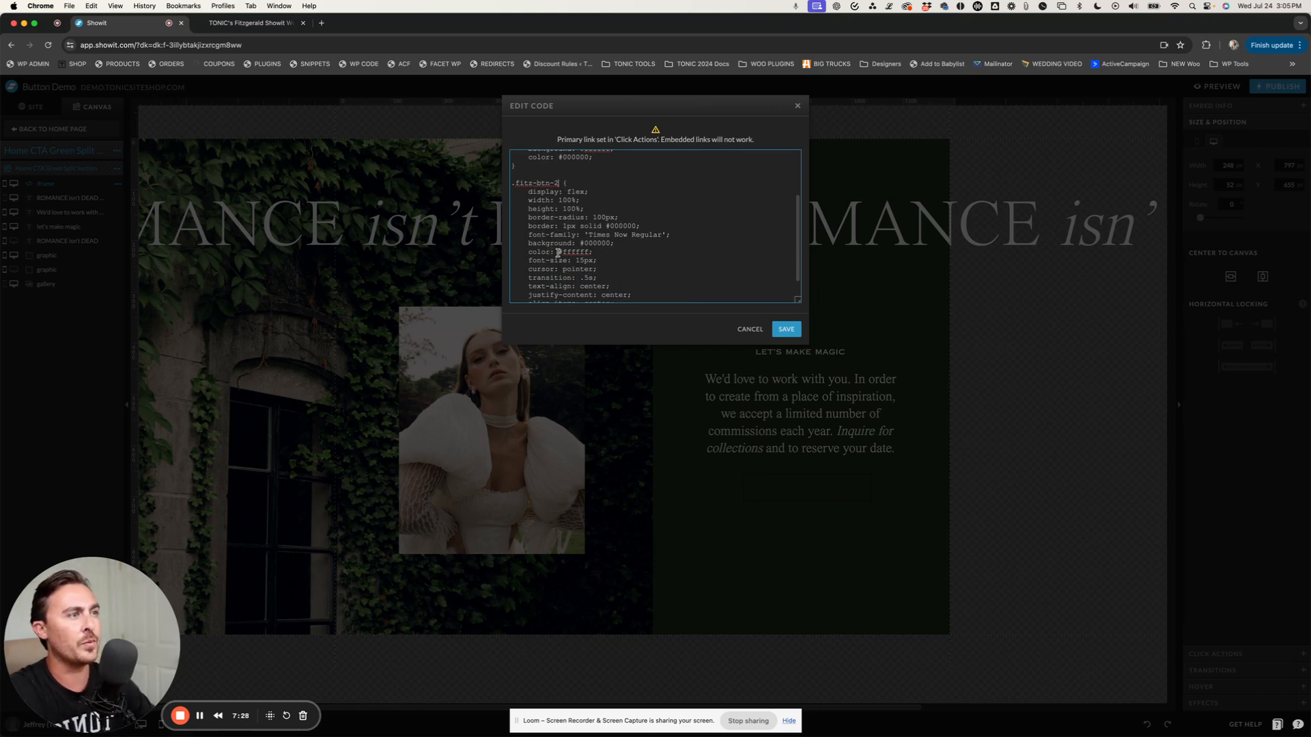
double_click(596, 242)
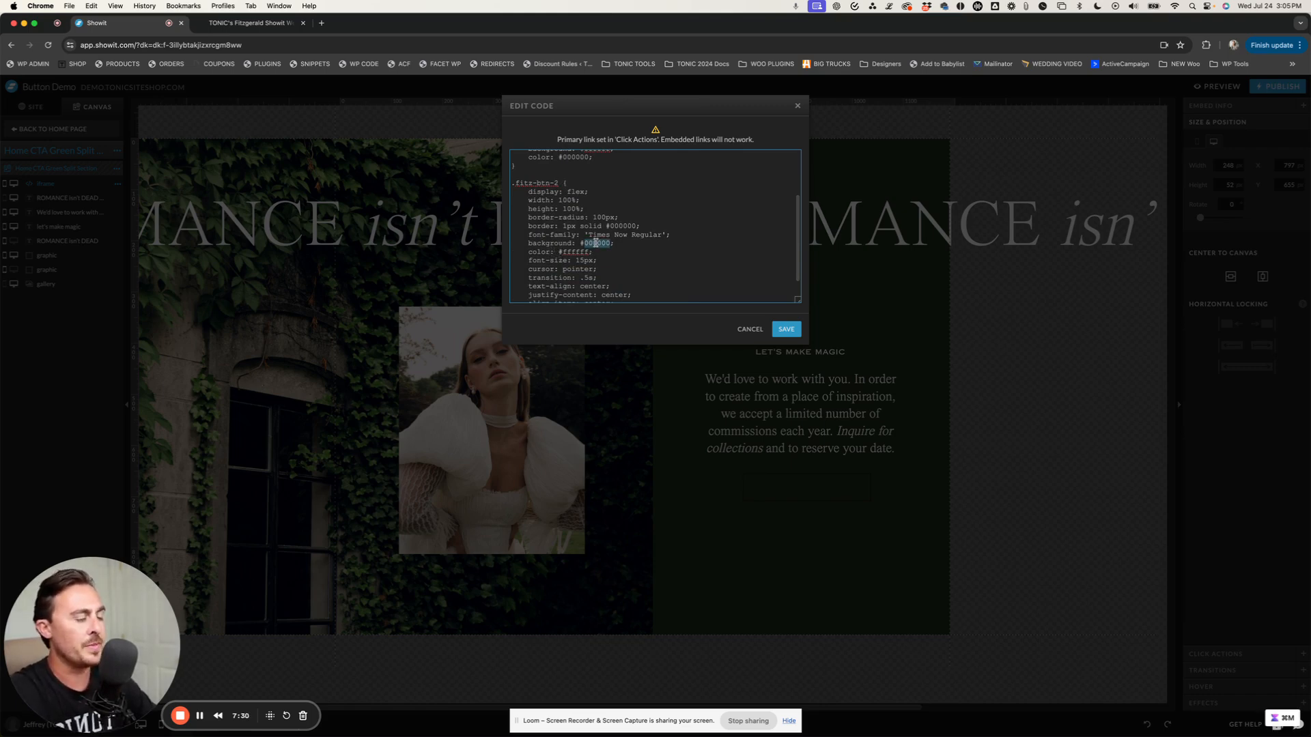
key("BackSpace")
key("BackSpace")
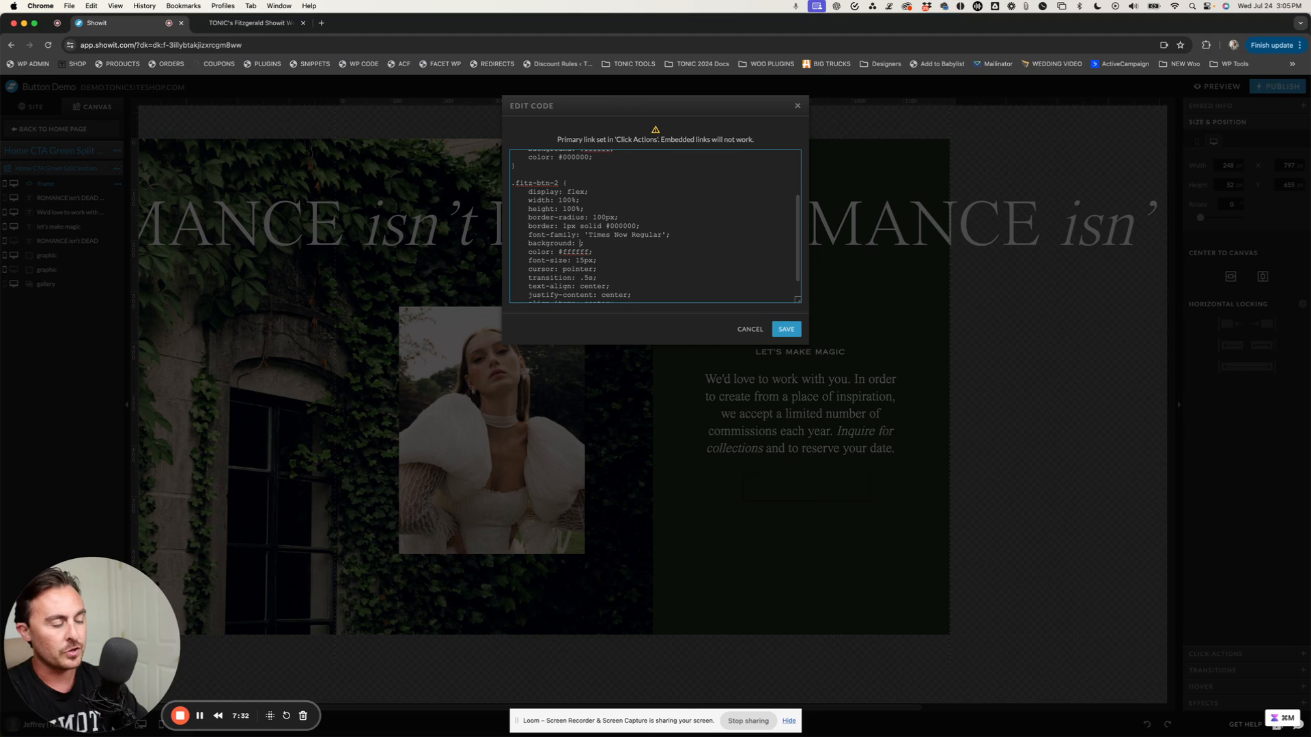
type("no")
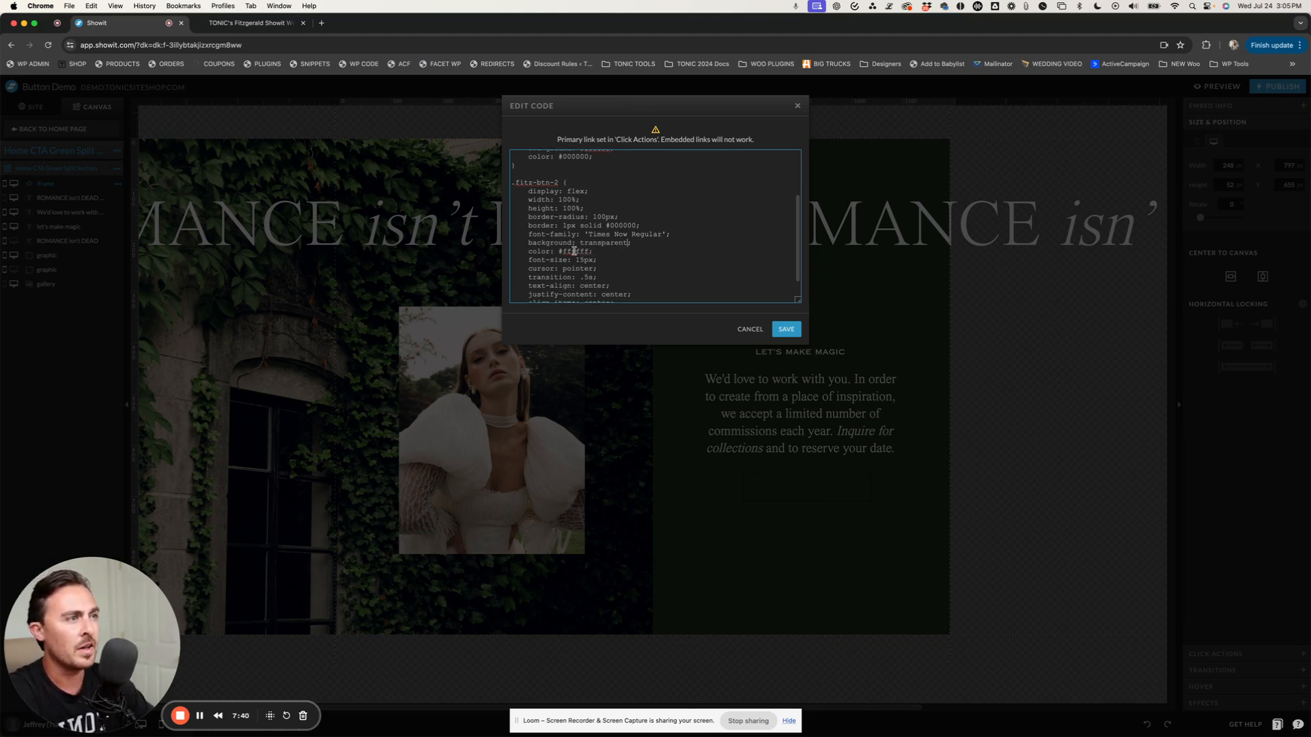
- Set the .fitz-btn-2 border colour to #ffffff, save the embed code and deselect the button
scroll(575, 251, "down", 2)
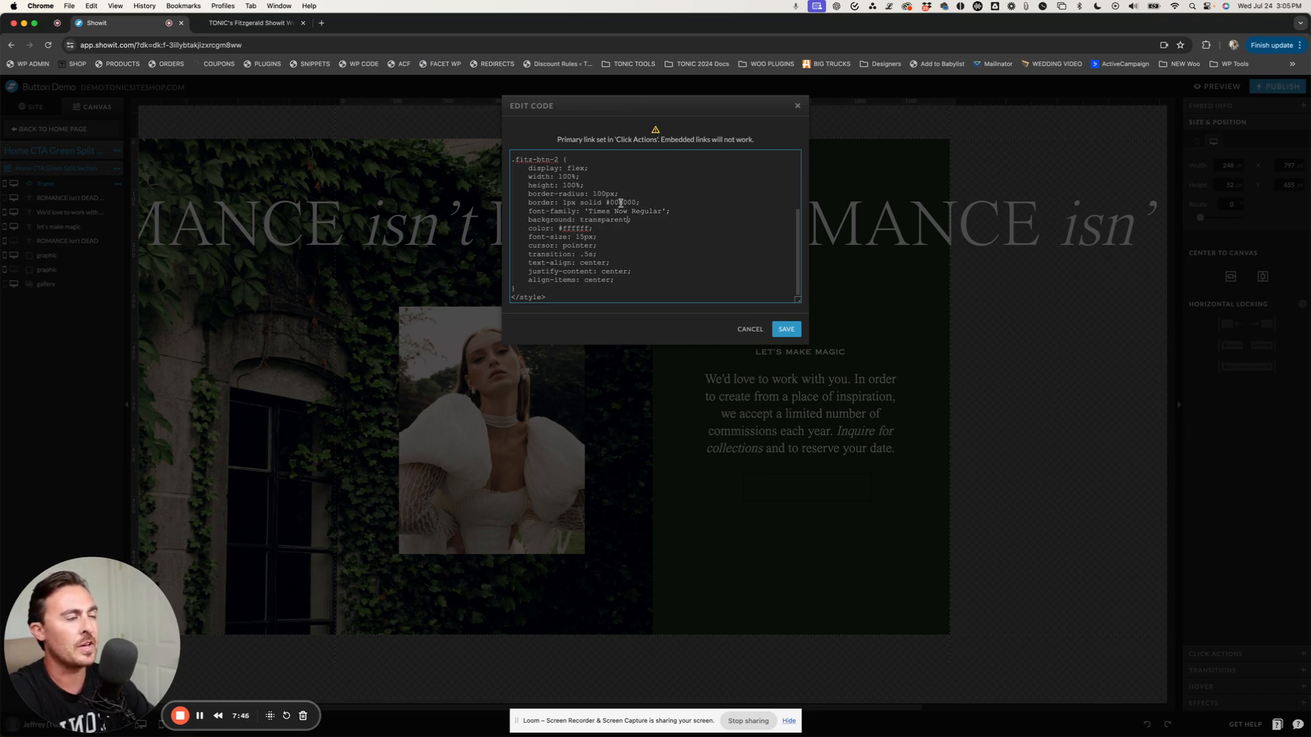
double_click(621, 203)
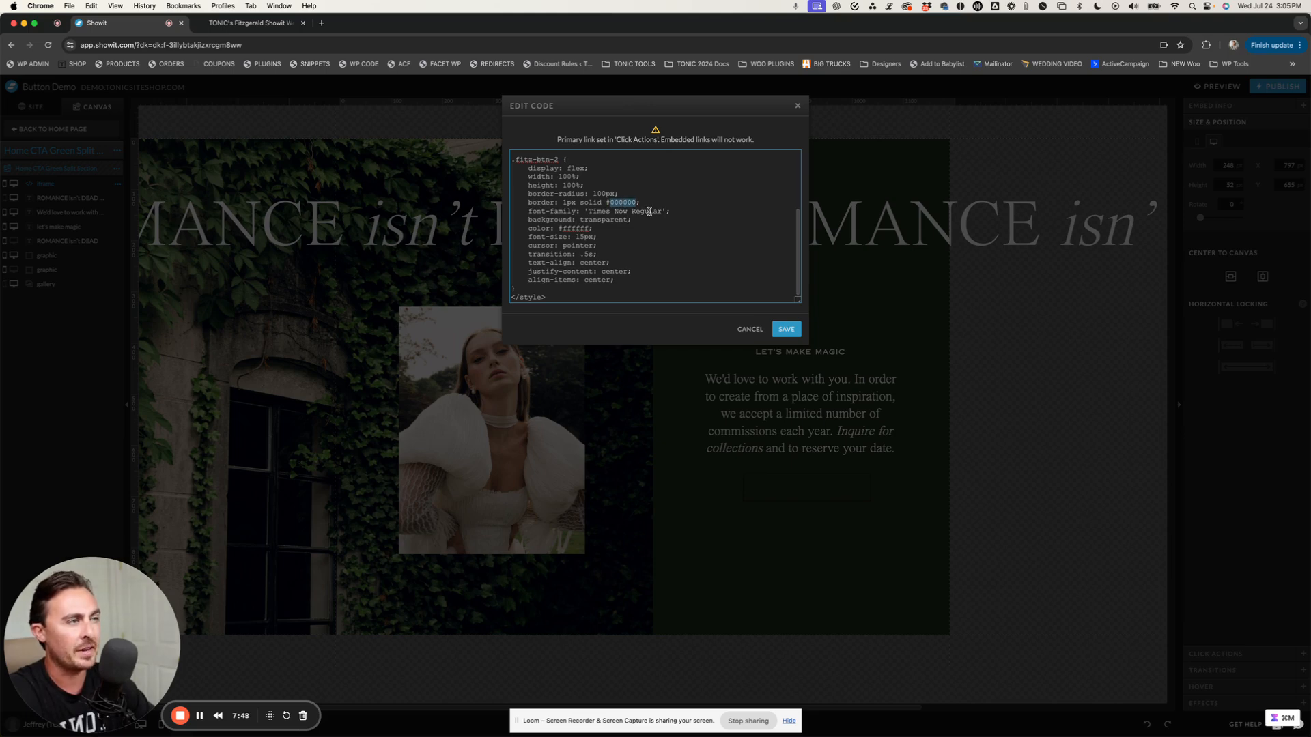
type("ffffff")
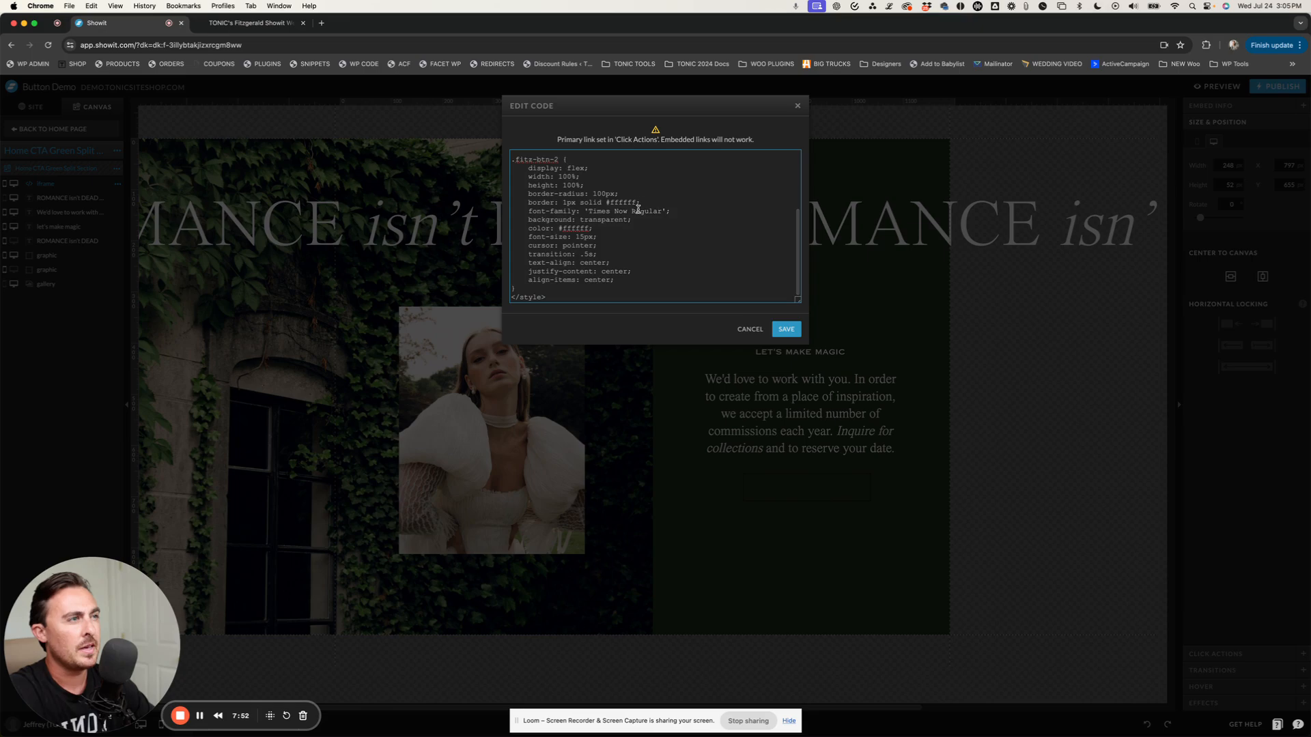
scroll(638, 209, "up", 5)
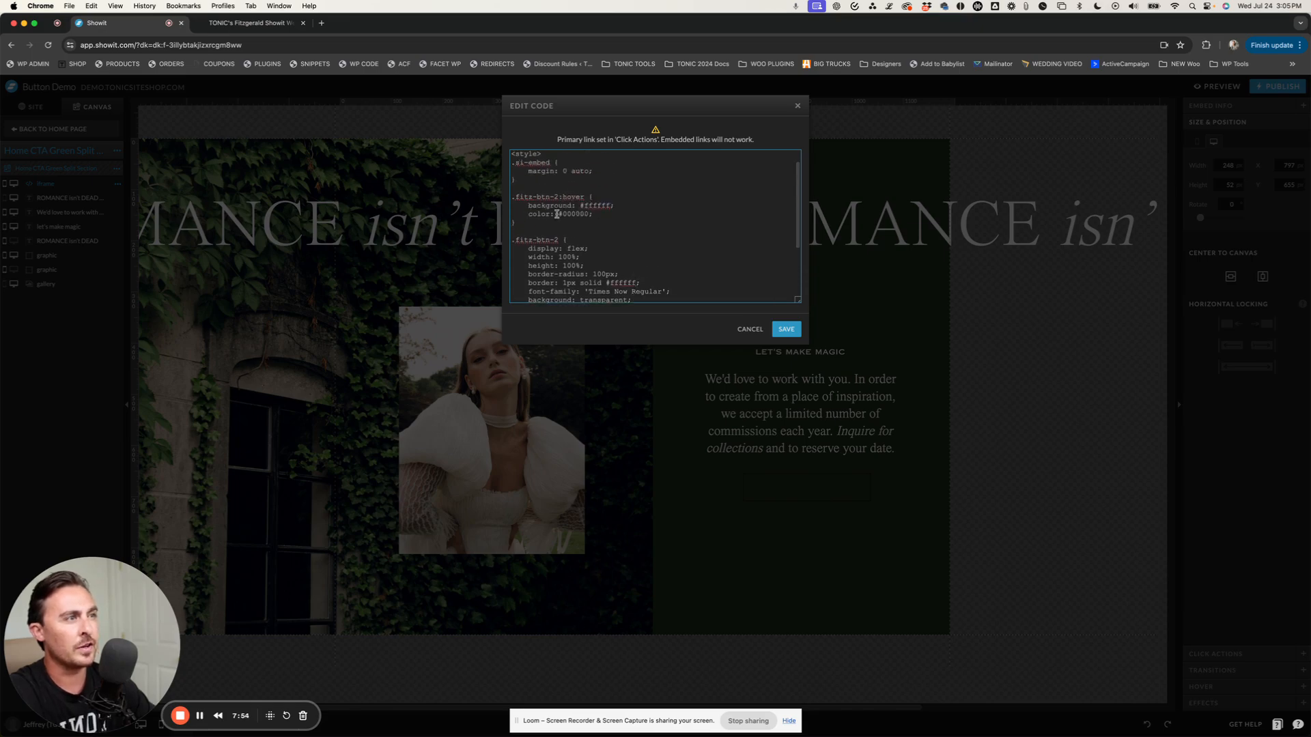
left_click(787, 330)
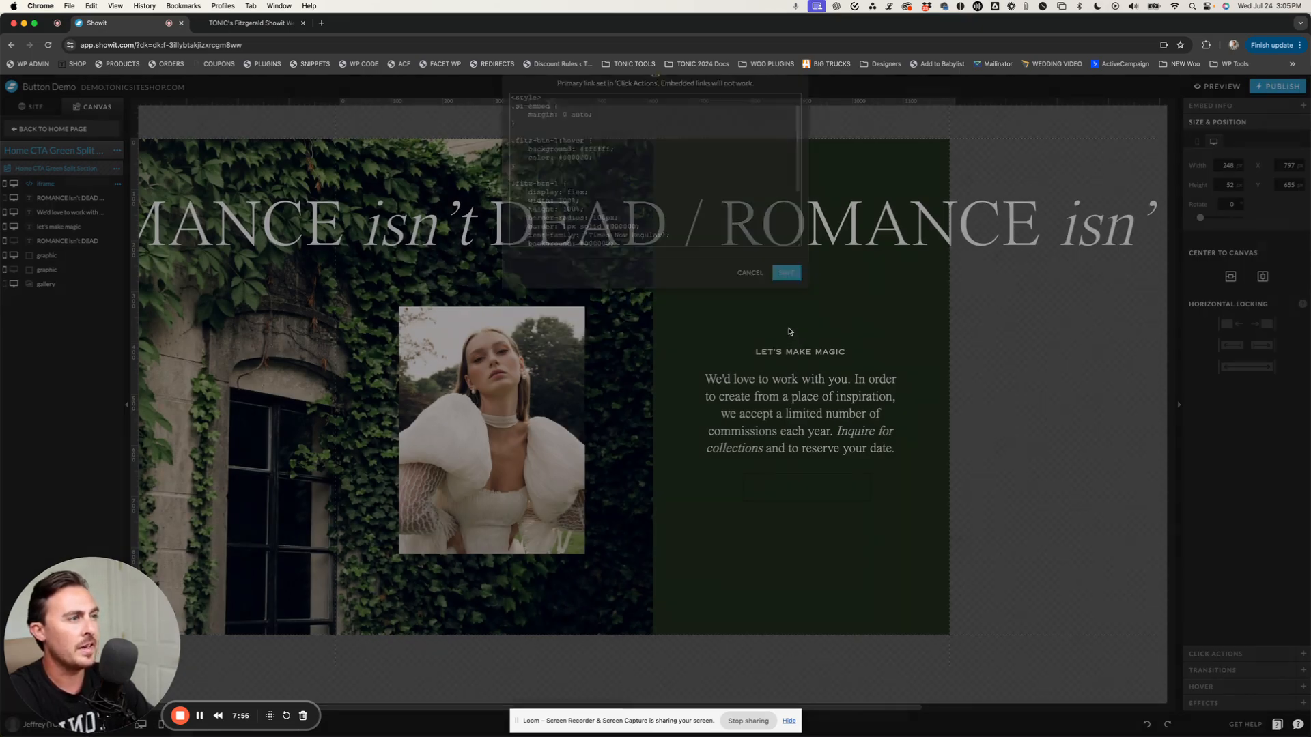
left_click(739, 500)
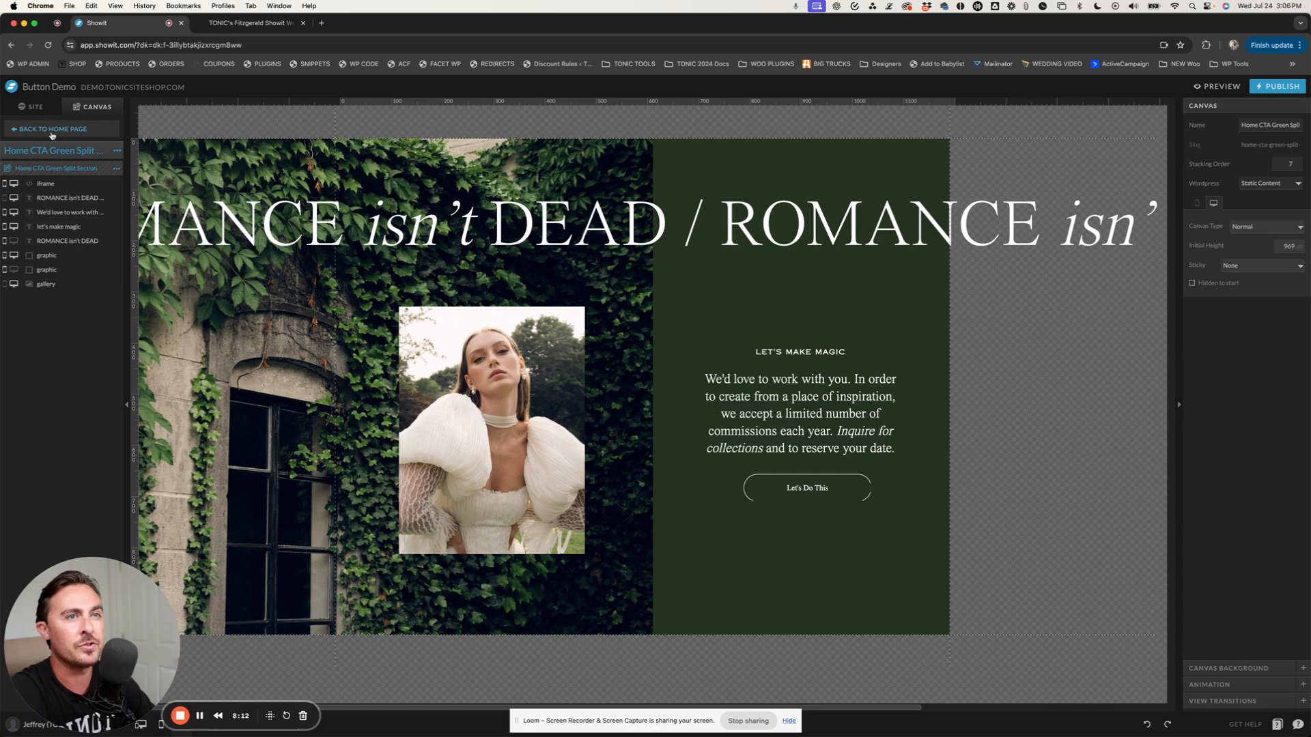
- Return to the Home page and compare the Browse the Work button with the Let's Do This button on the page
left_click(47, 133)
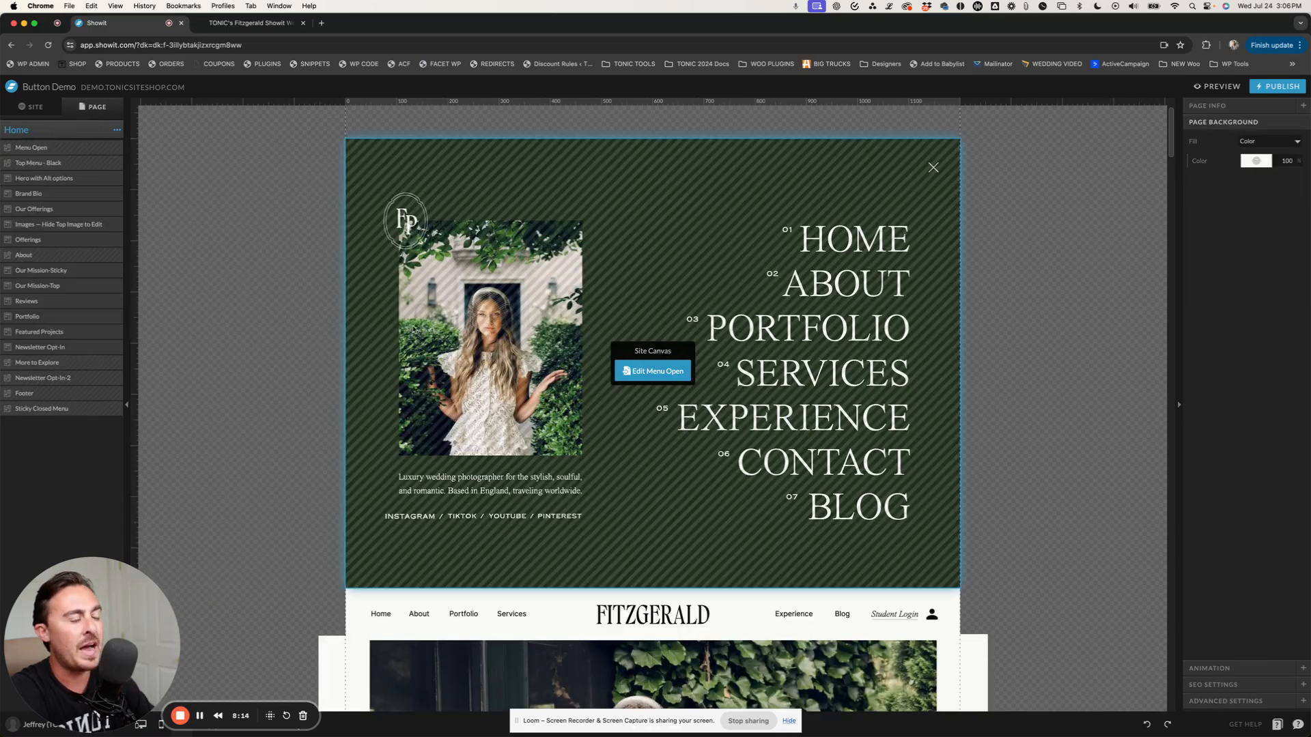
scroll(421, 328, "down", 10)
scroll(422, 328, "down", 15)
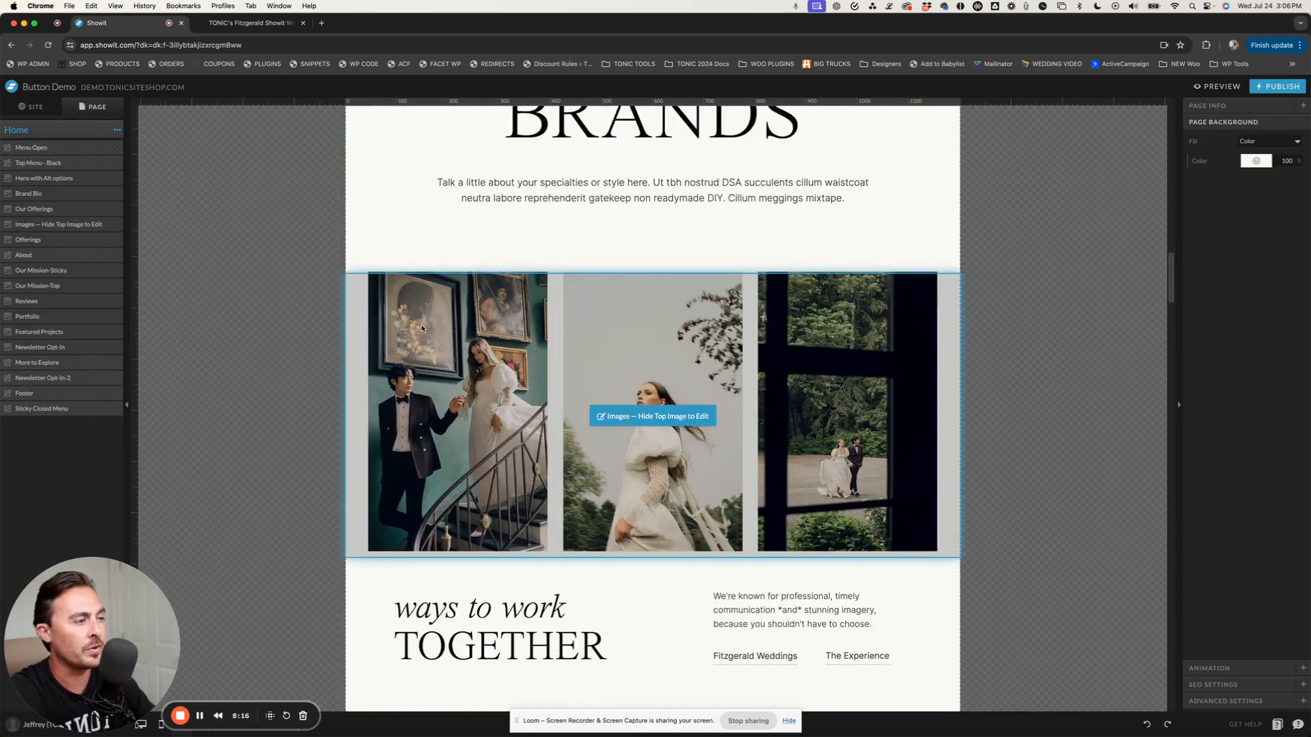
scroll(421, 328, "down", 15)
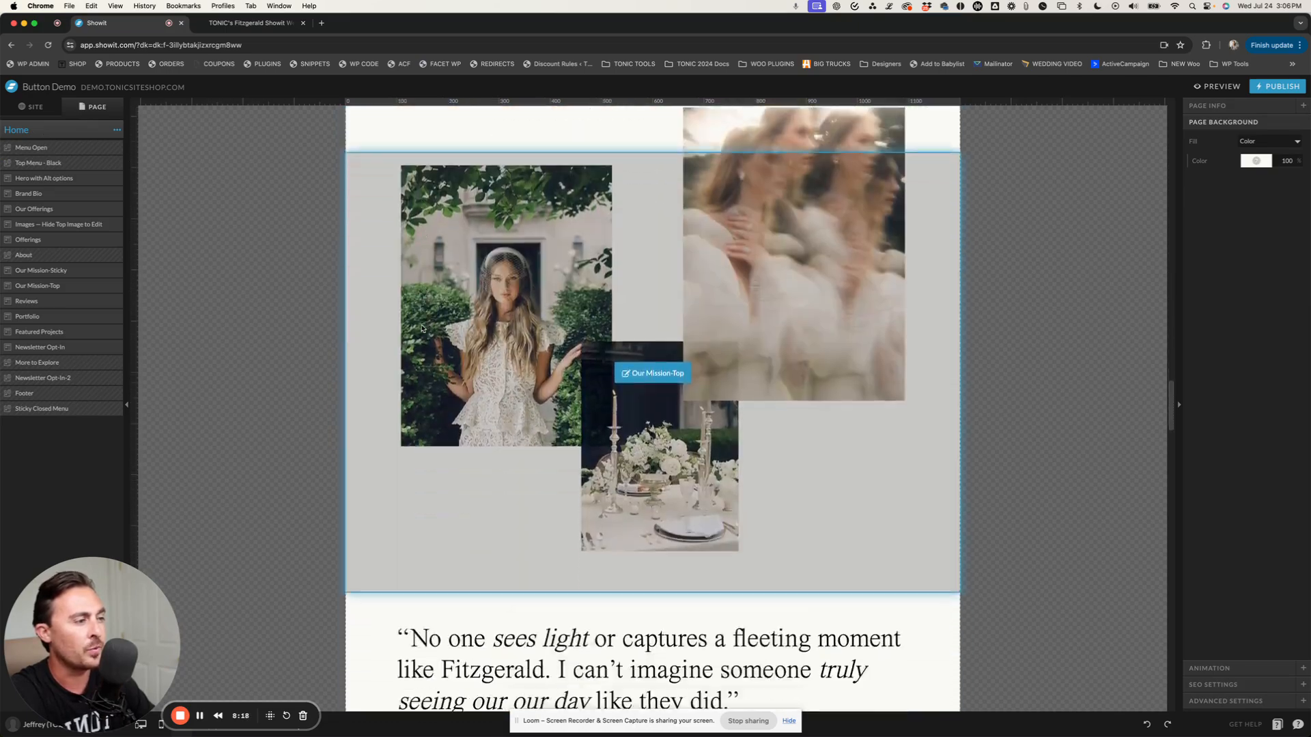
scroll(421, 328, "down", 4)
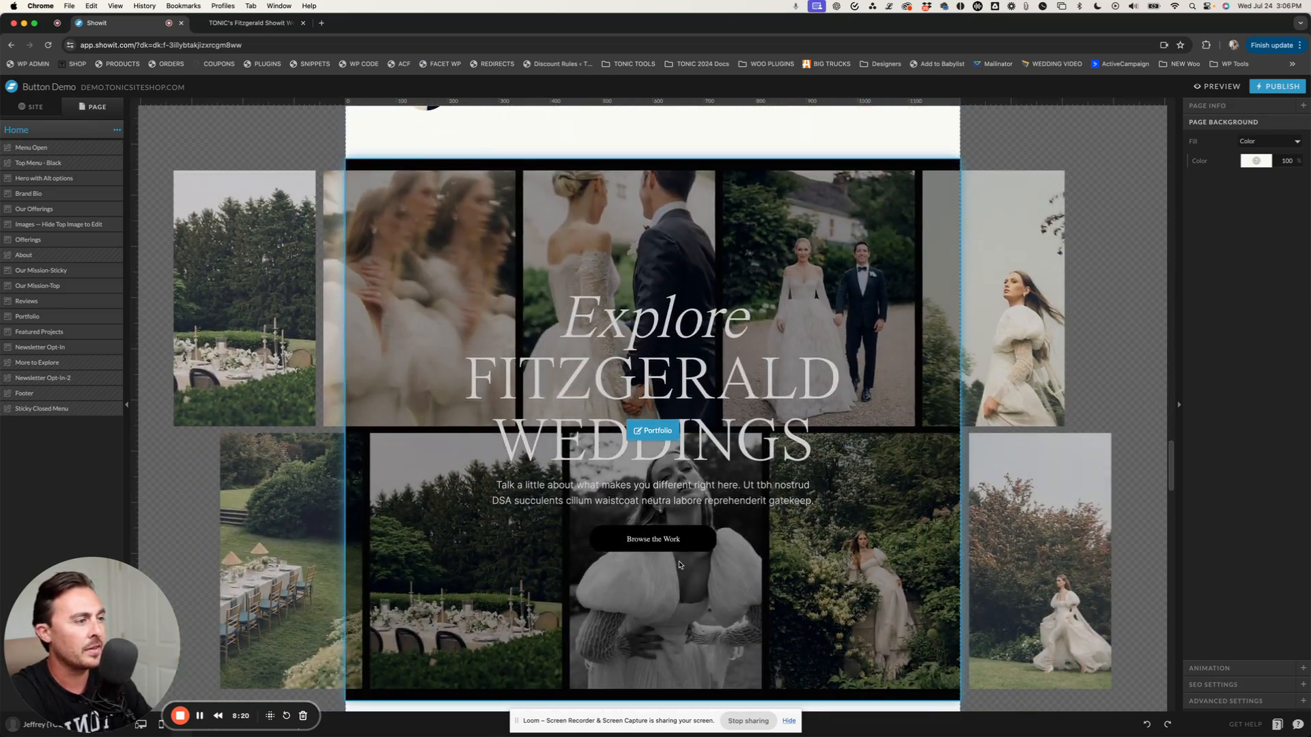
scroll(656, 546, "down", 1)
scroll(656, 546, "down", 15)
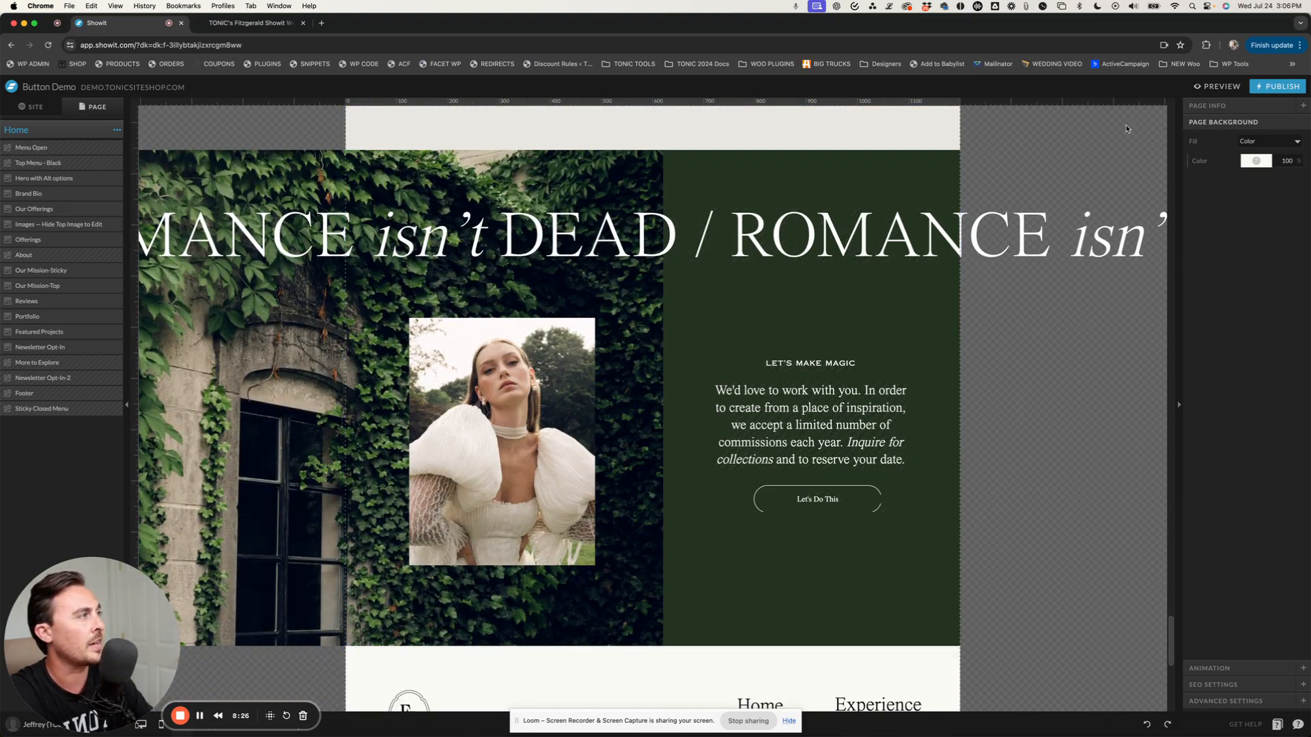
- Generate a new site preview and check the Let's Do This and Browse the Work buttons in the preview tab
left_click(1217, 86)
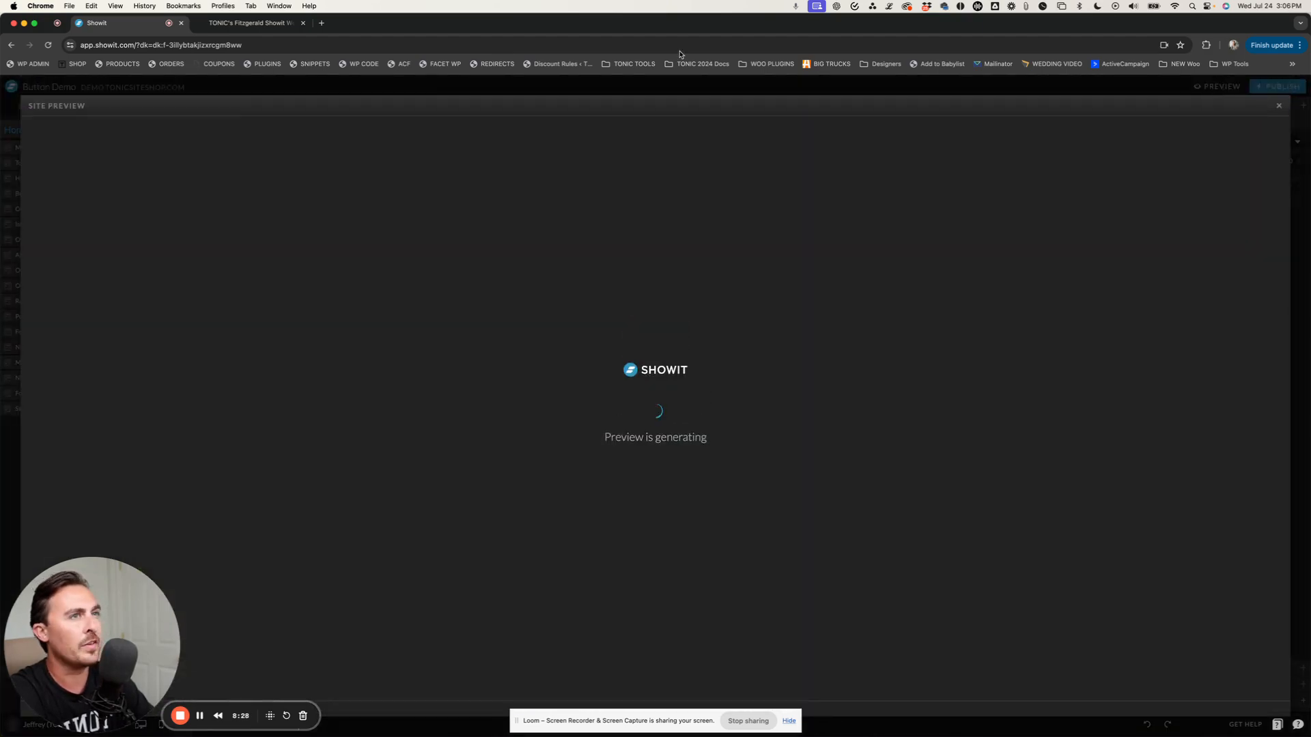
left_click(264, 26)
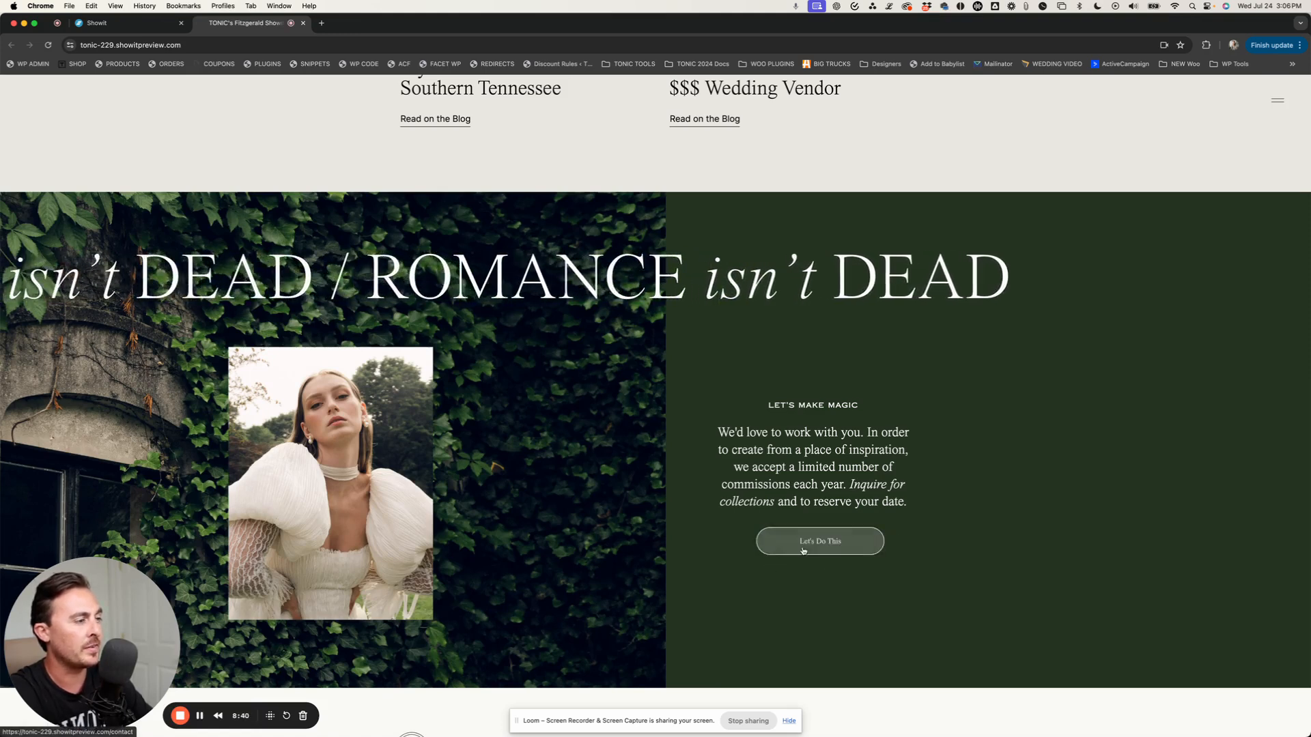
scroll(803, 547, "up", 20)
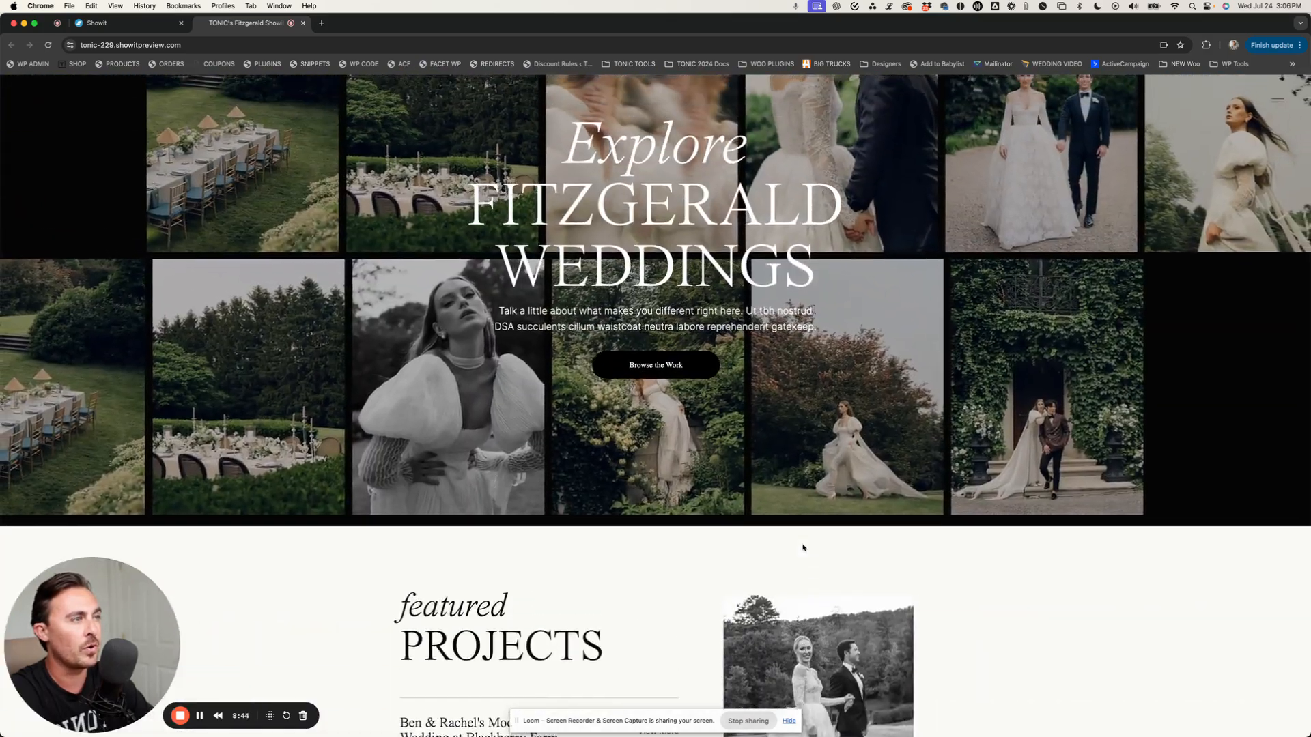
- Inspect the paragraph above the Browse the Work button in the browser's developer tools, with the page in desktop view
scroll(803, 547, "up", 3)
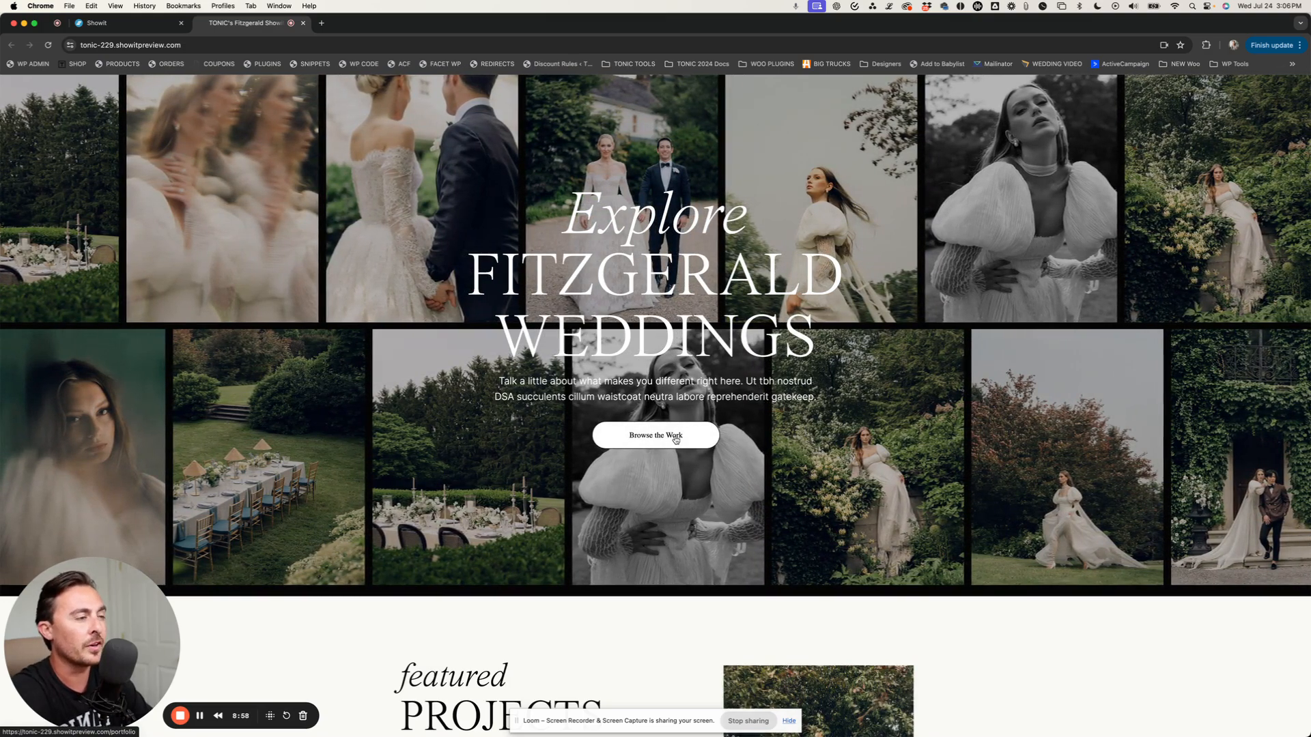
scroll(675, 439, "up", 2)
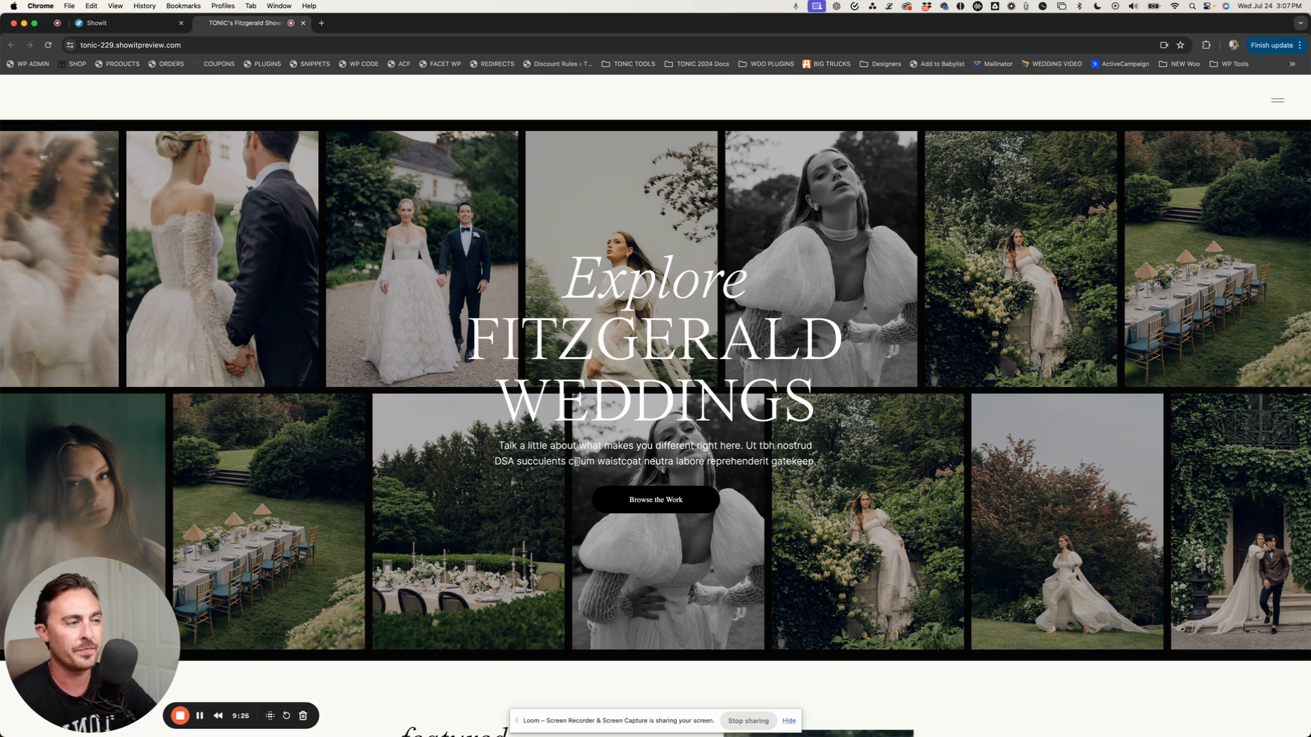
left_click_drag(501, 445, 641, 446)
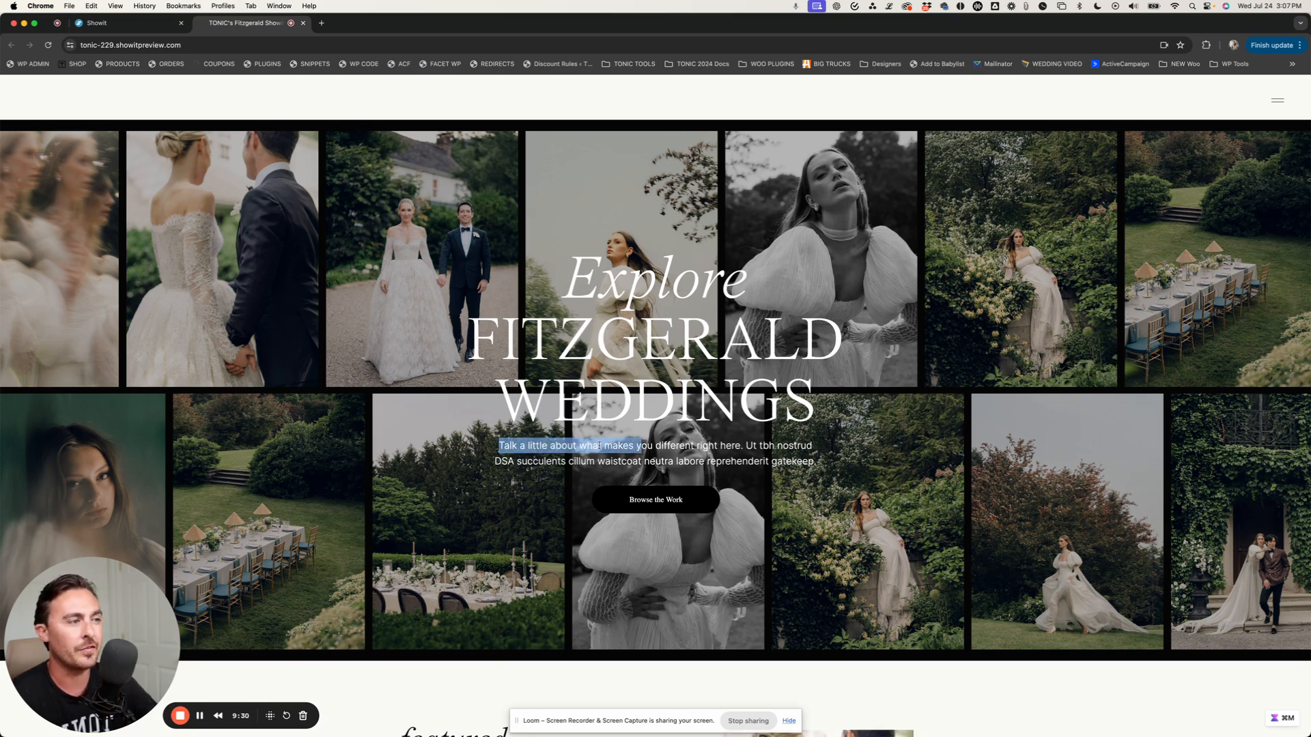
left_click(568, 445)
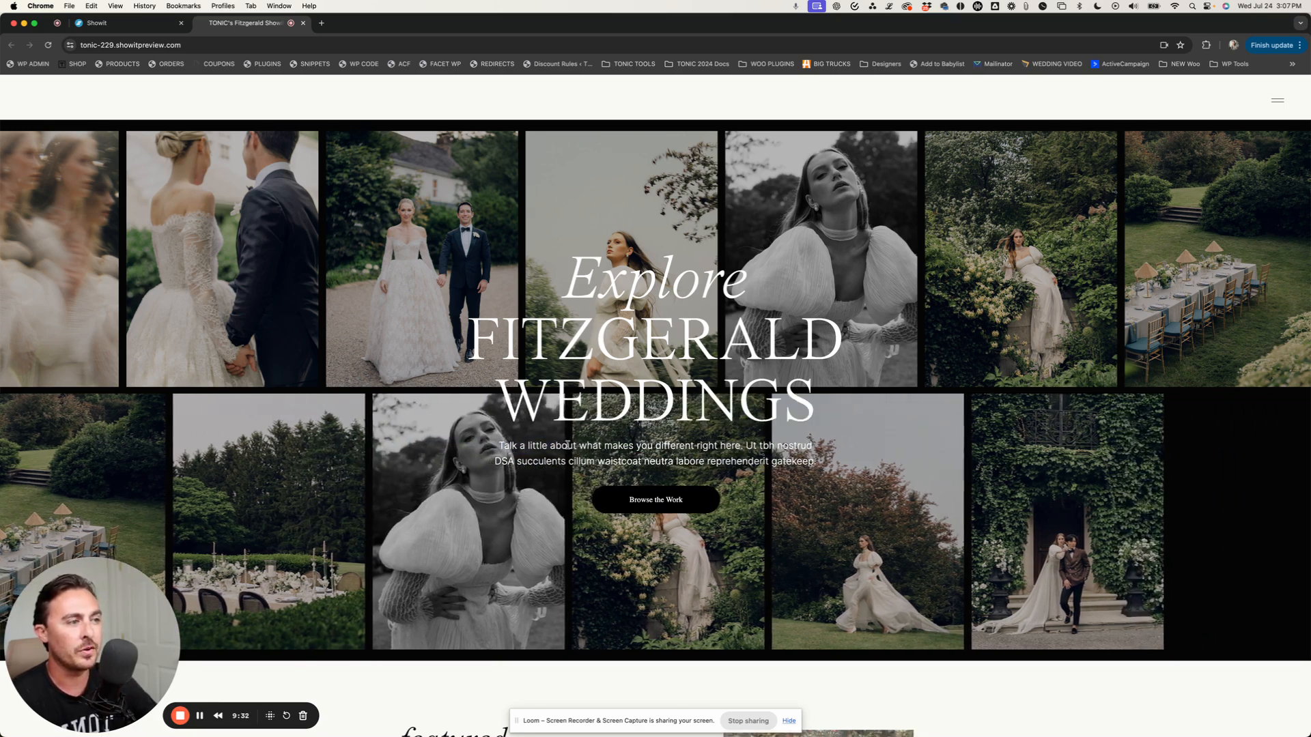
right_click(567, 445)
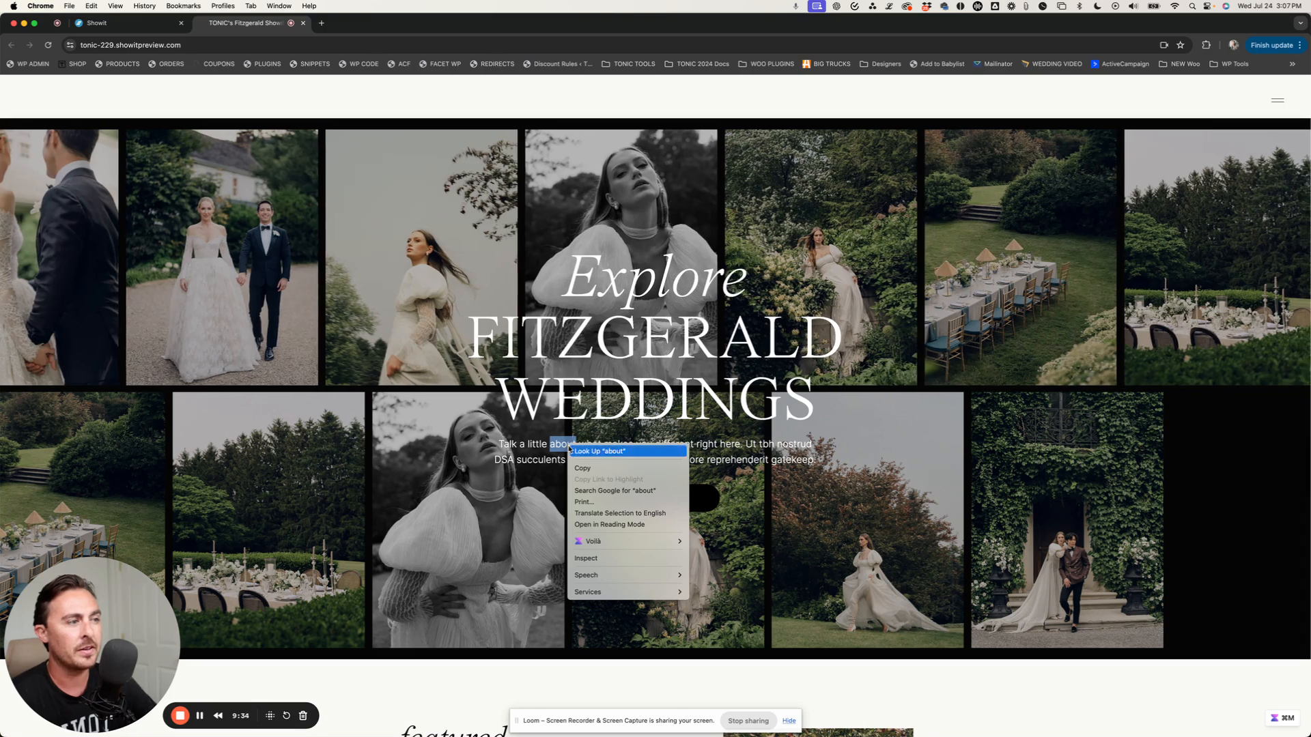
left_click(591, 559)
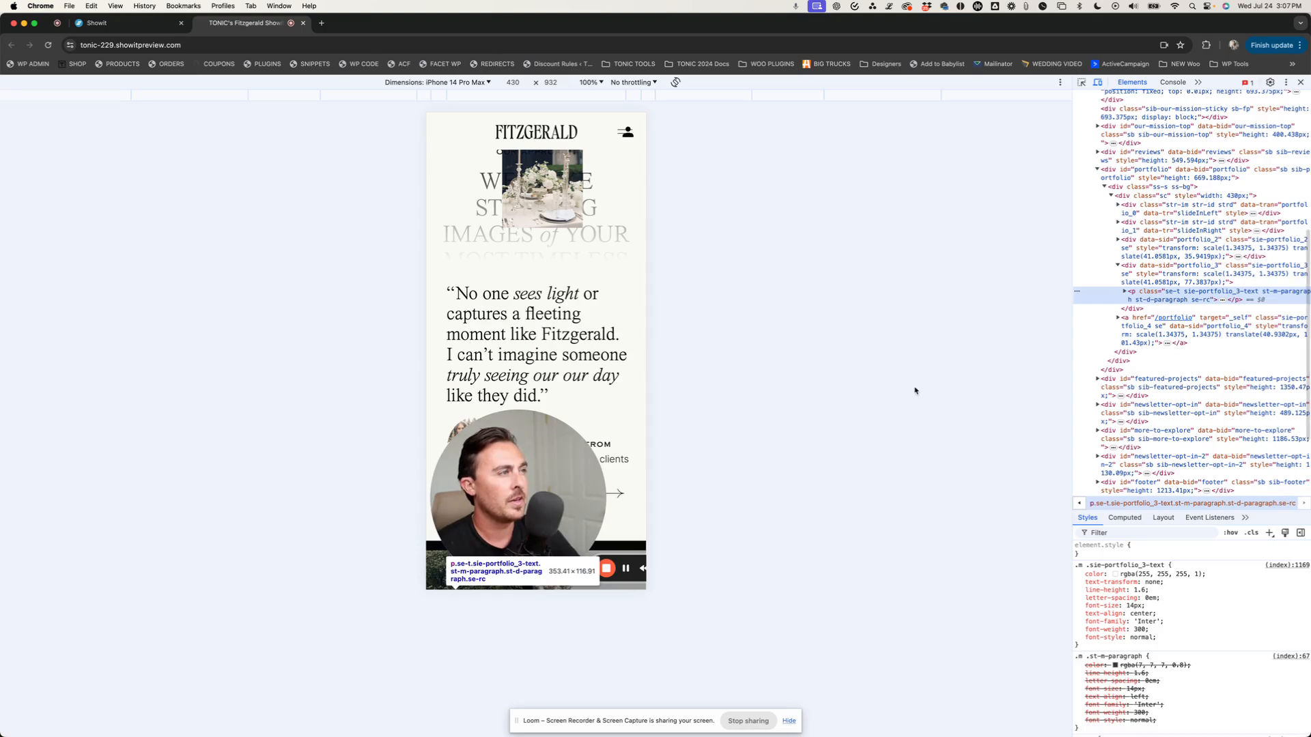
left_click(1097, 83)
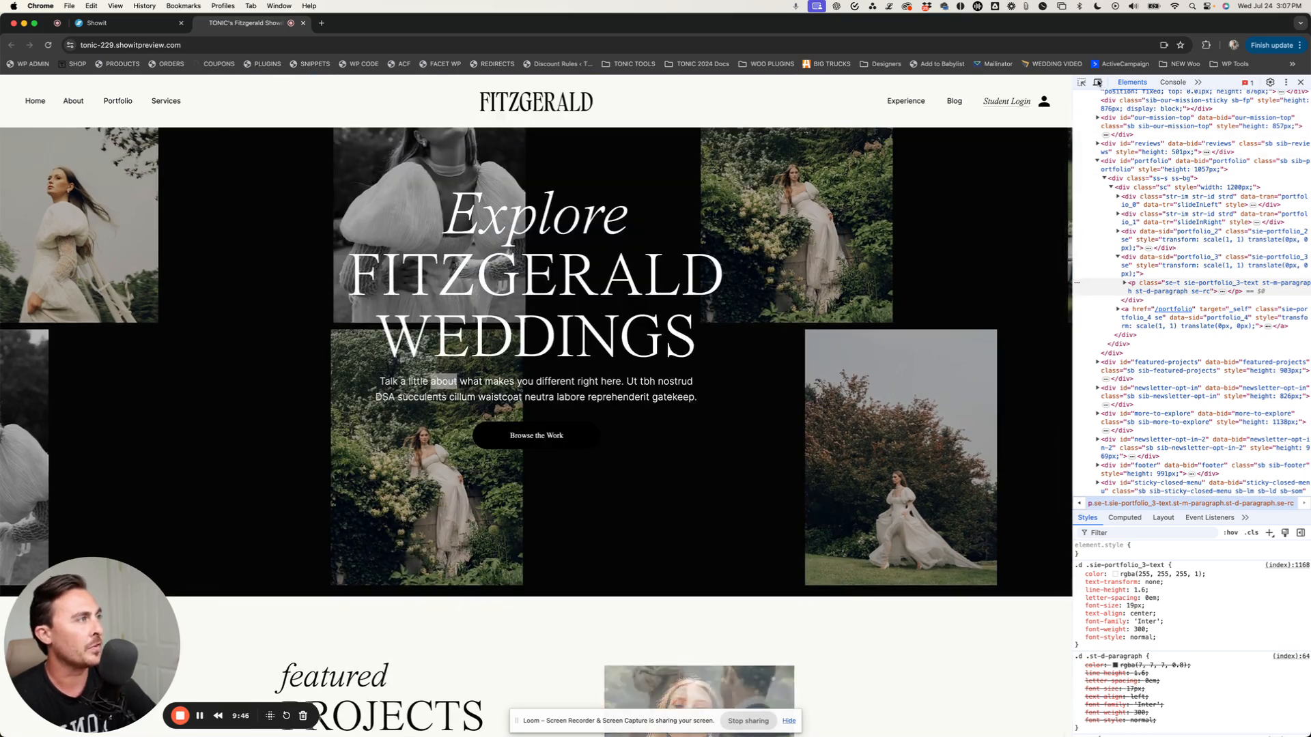
left_click(1098, 83)
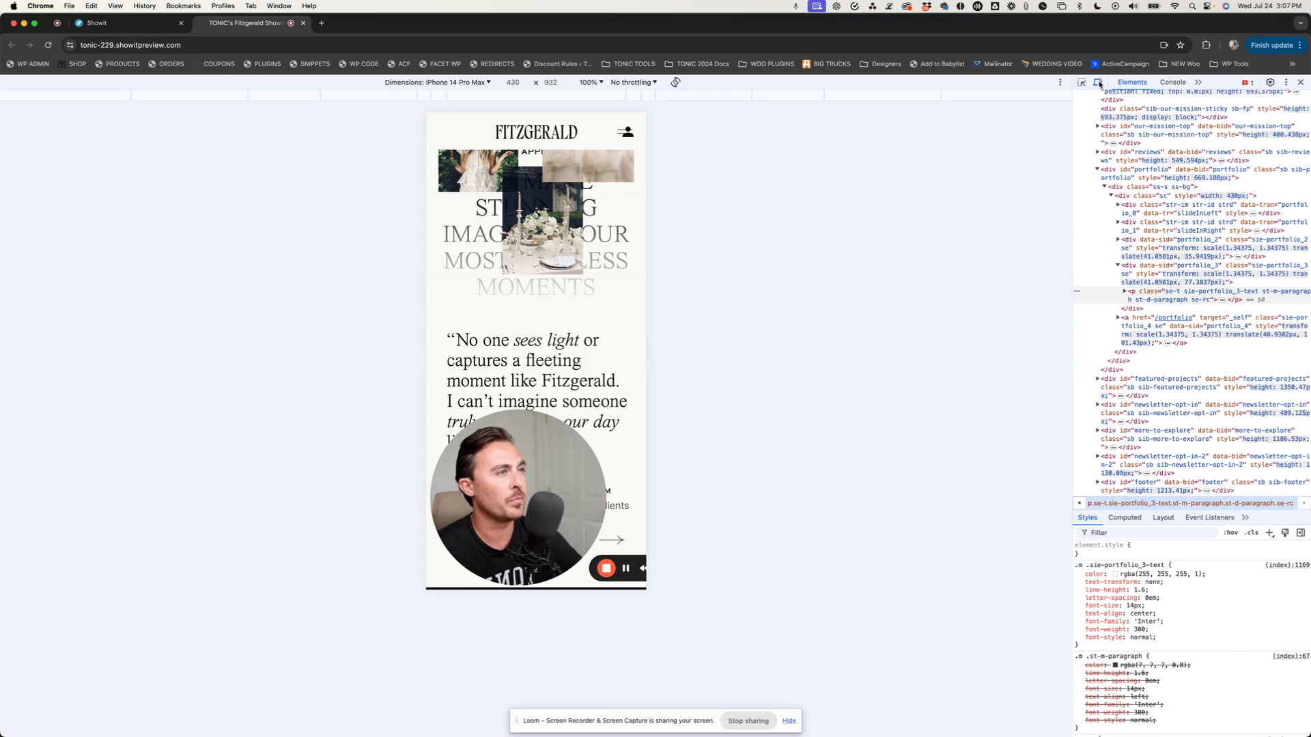
left_click(1098, 82)
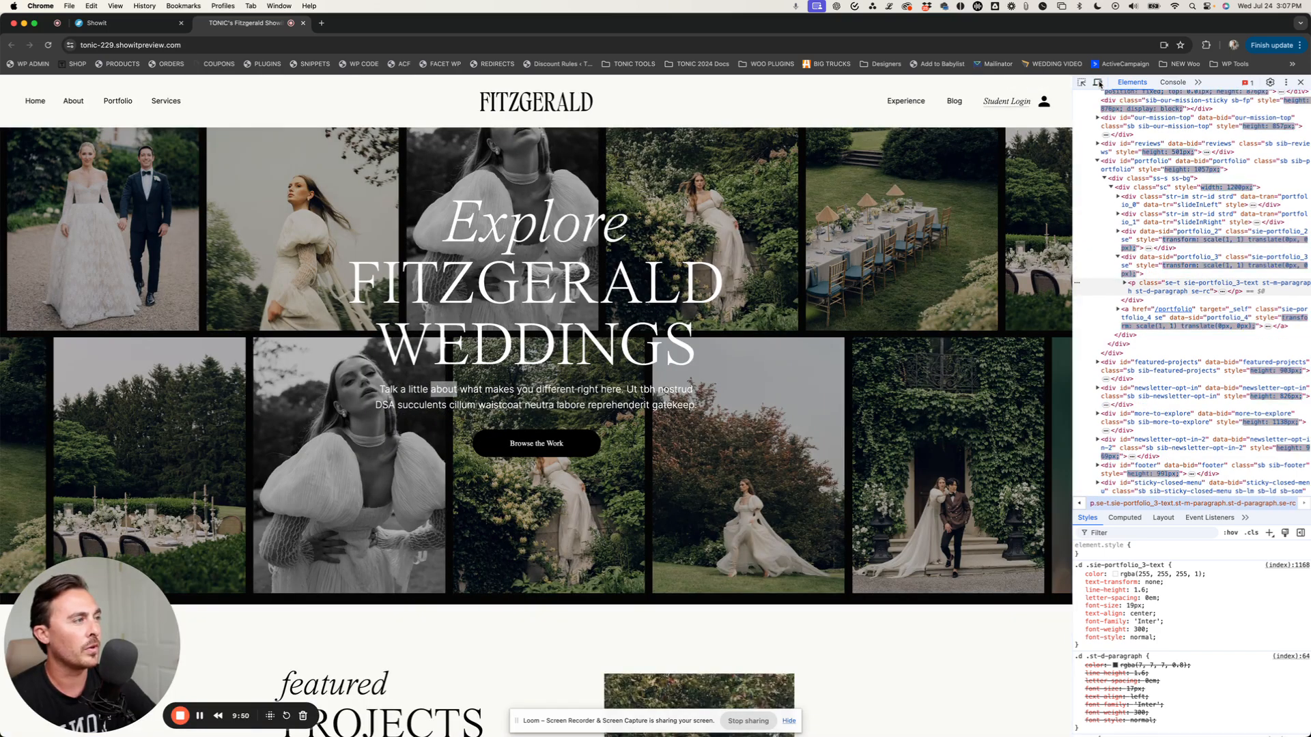
scroll(868, 261, "up", 1)
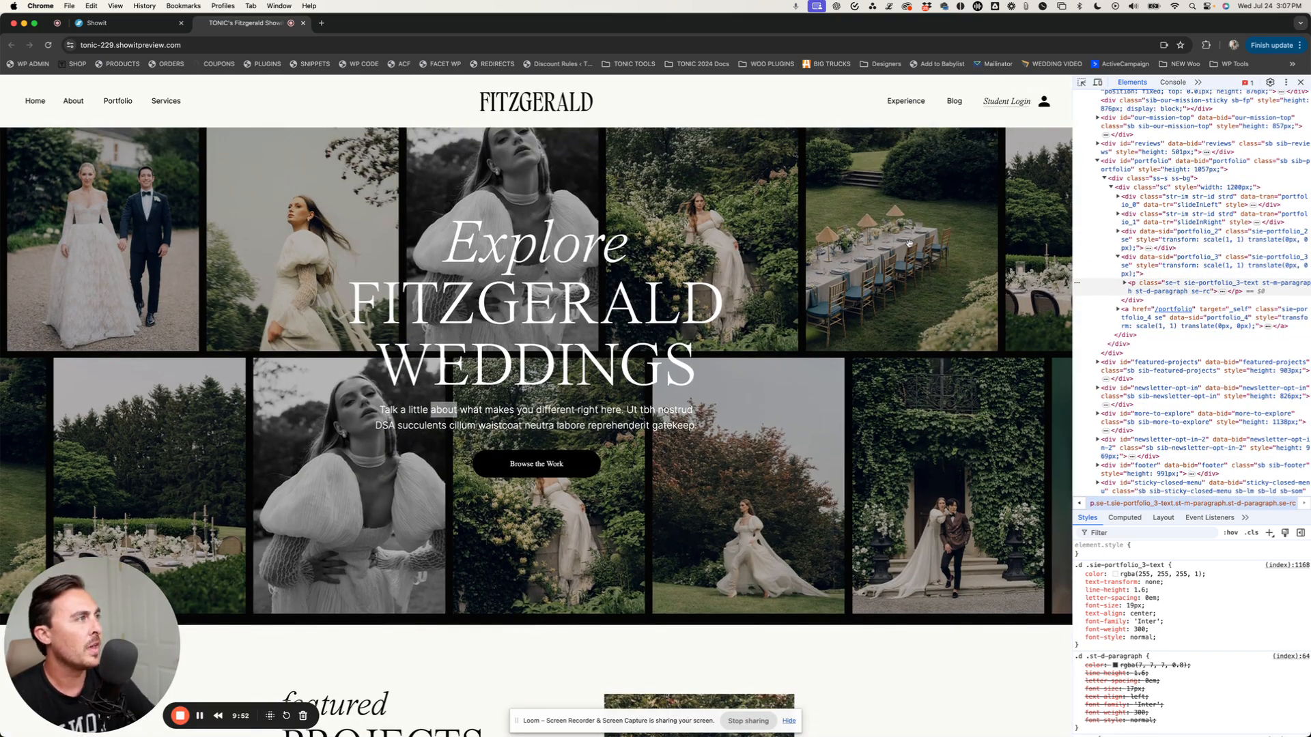
- Pick the paragraph above the Browse the Work button with the element inspector and copy its font-family value, 'Inter'
left_click(1082, 85)
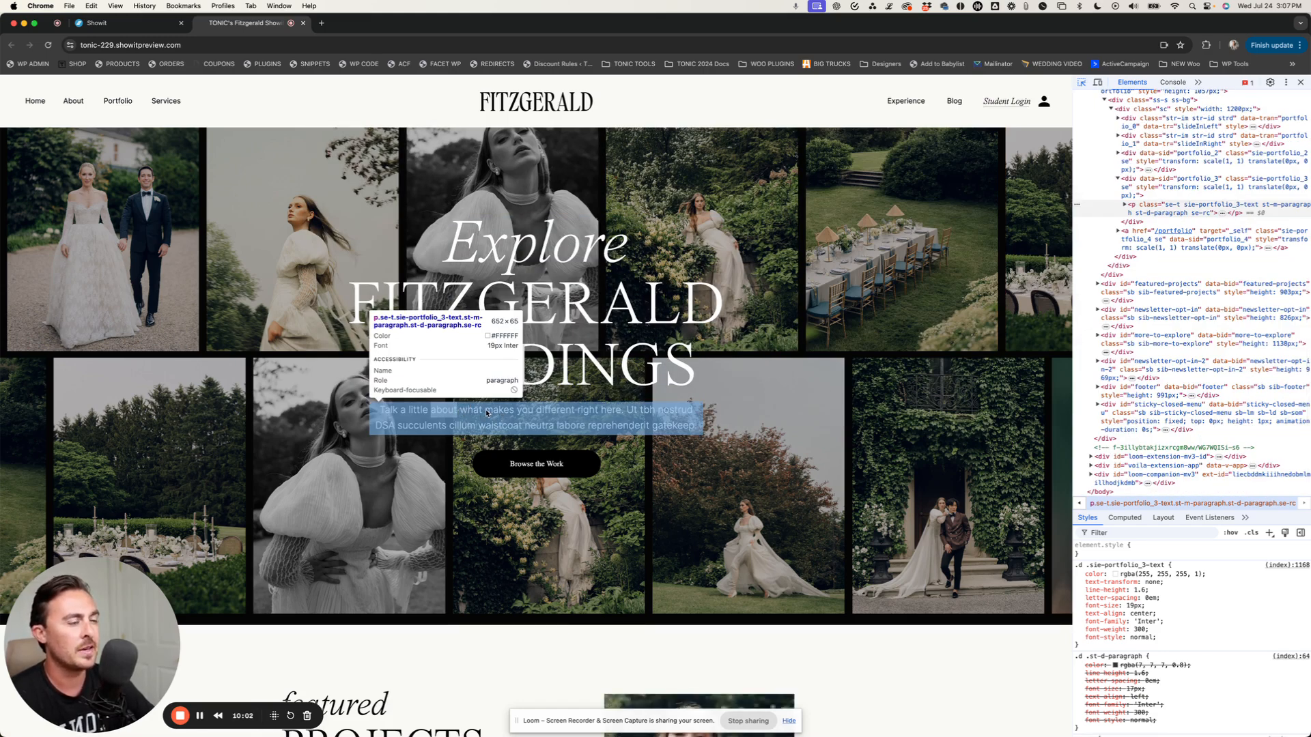
left_click(494, 412)
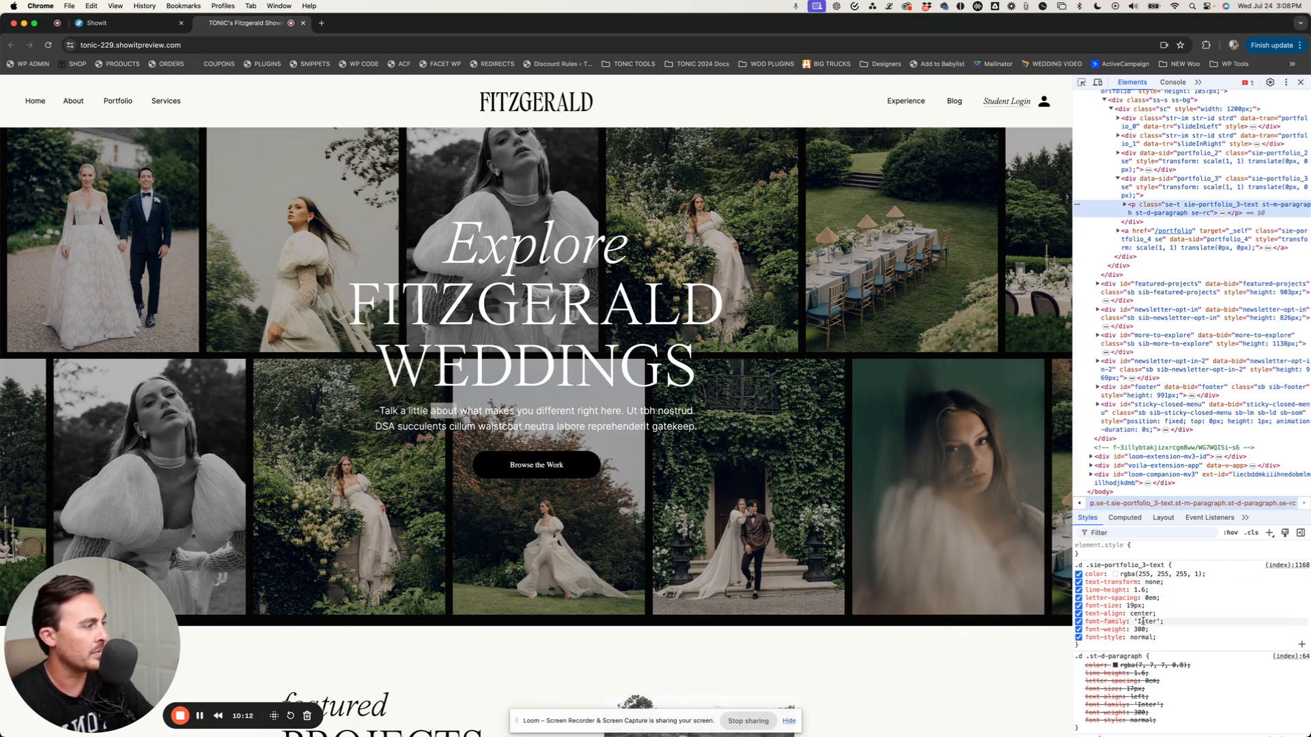
left_click(1152, 621)
key("super+c")
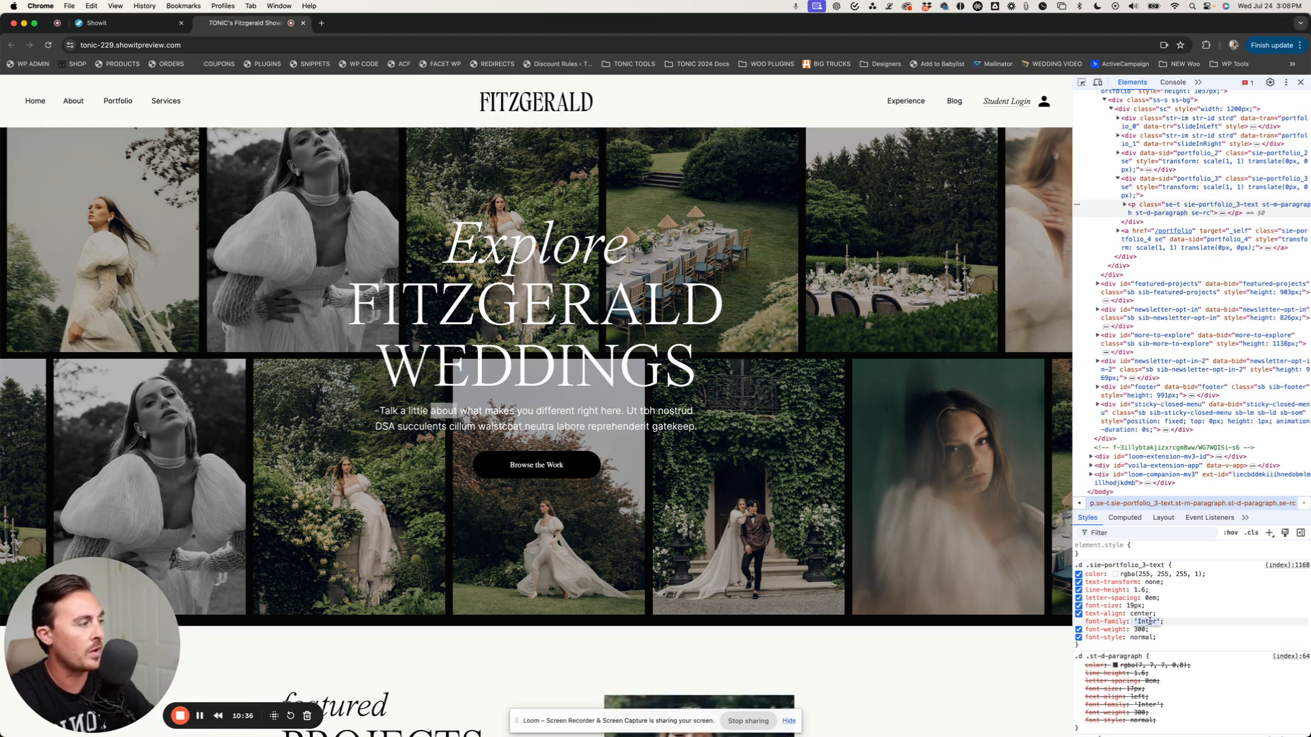
- Return to the Showit editor, close the site preview and open the Browse the Work button's embed code
left_click(109, 23)
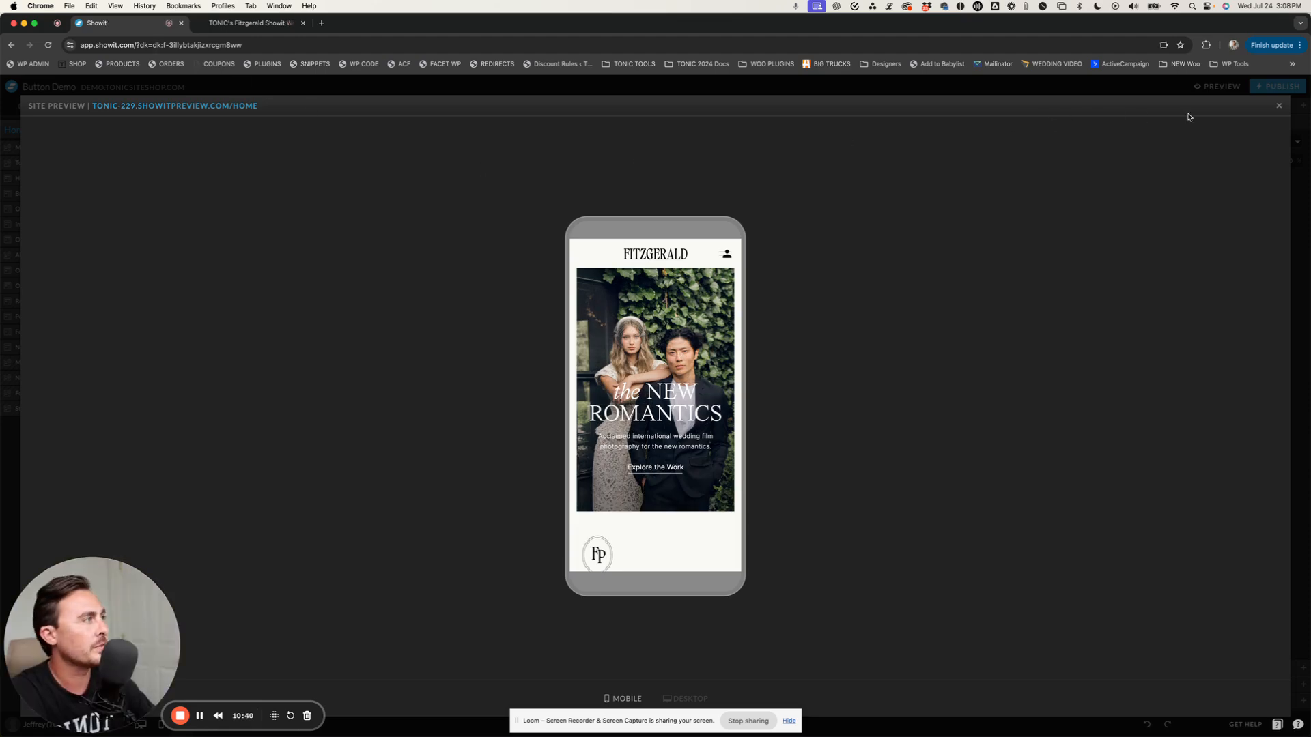
left_click(1280, 108)
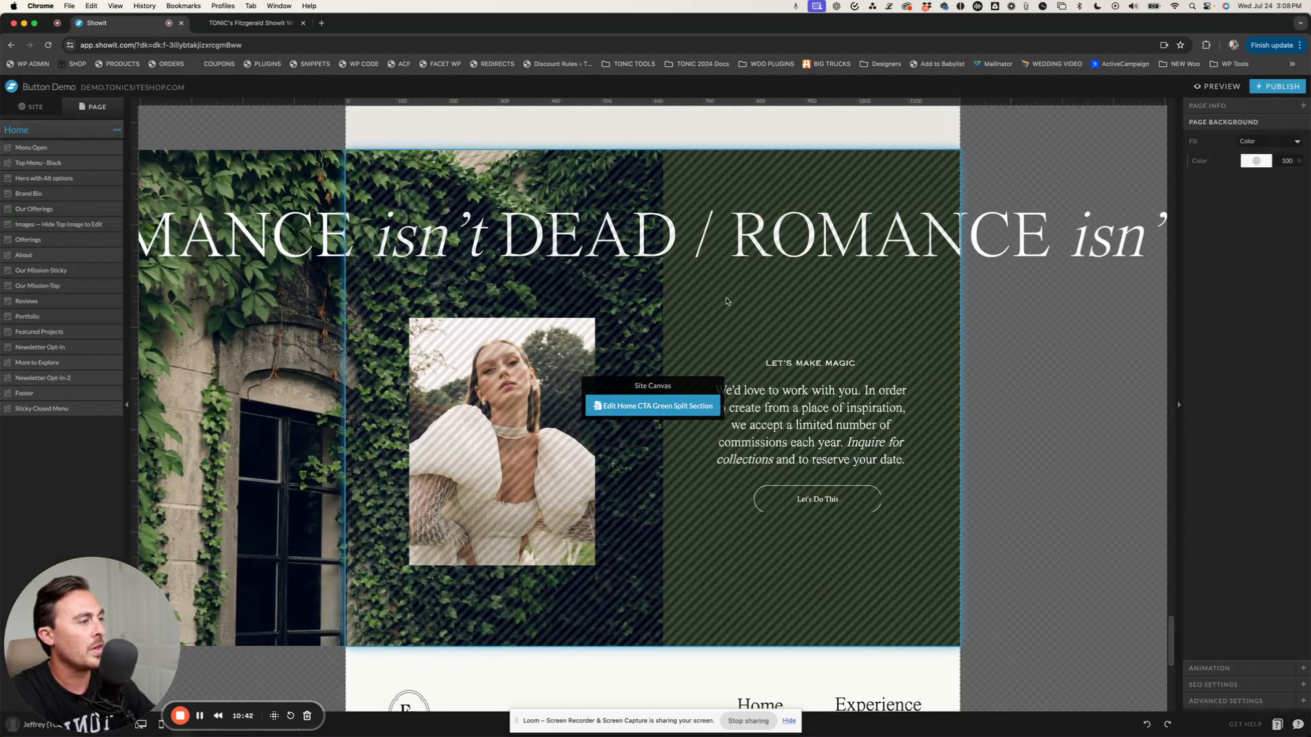
scroll(690, 309, "up", 7)
scroll(690, 309, "up", 10)
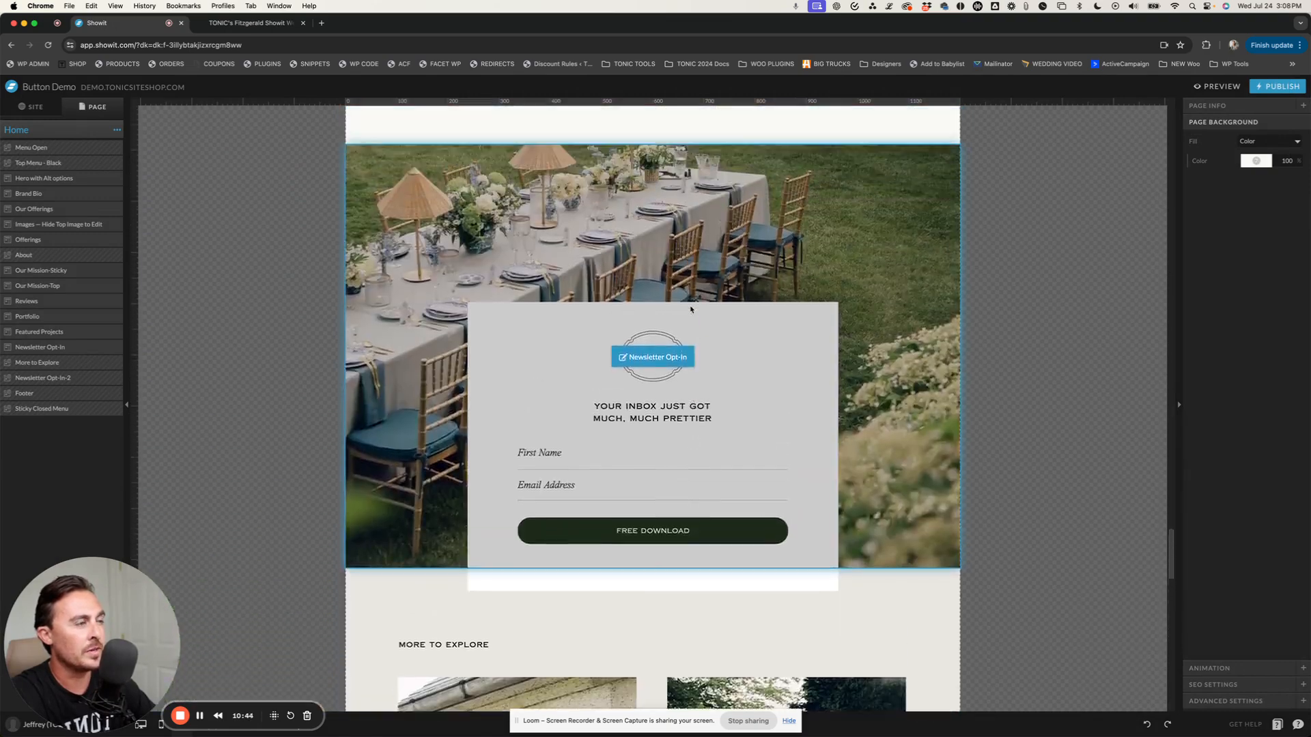
scroll(689, 305, "up", 5)
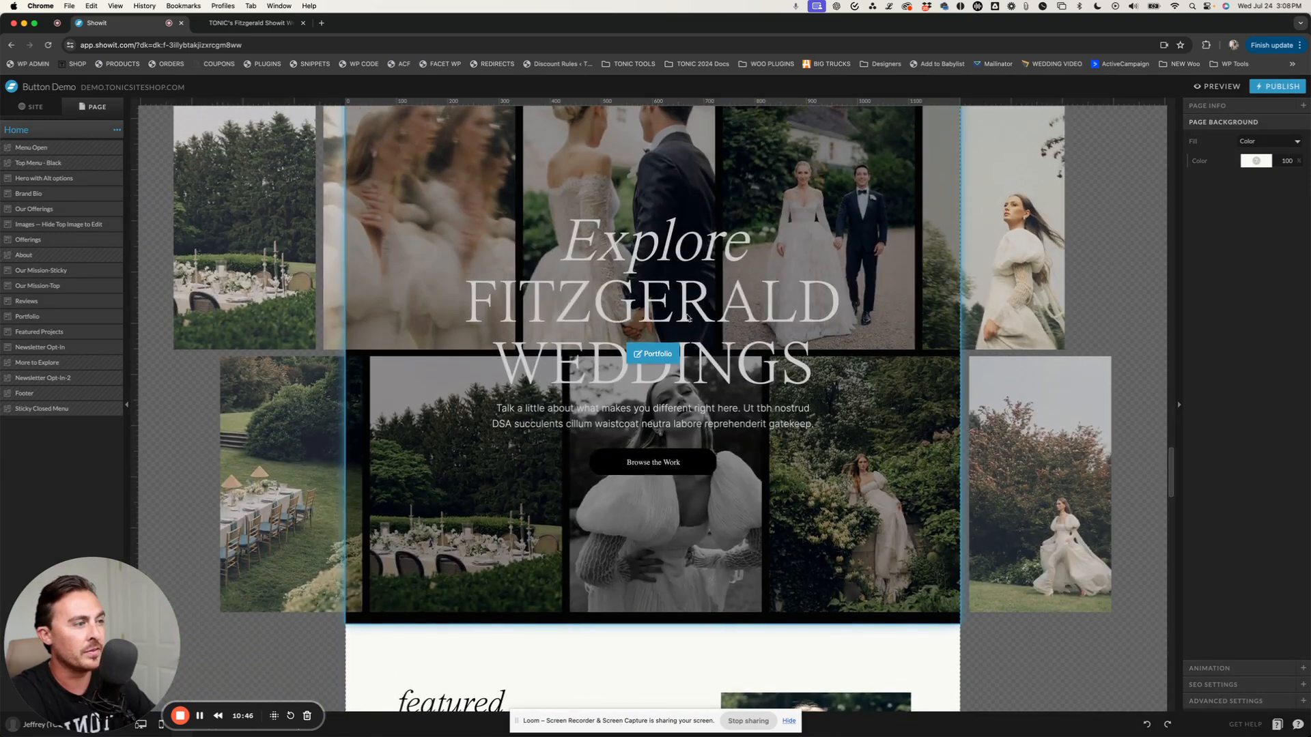
left_click(652, 468)
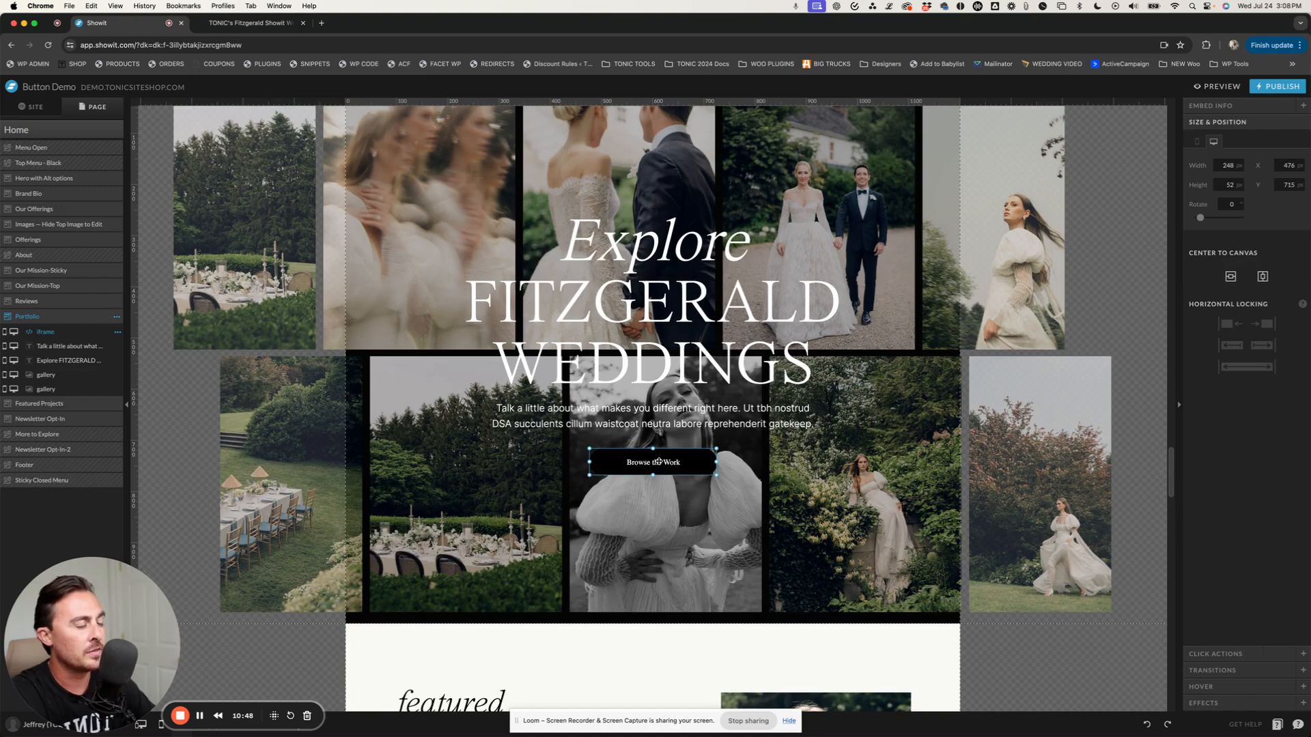
double_click(652, 467)
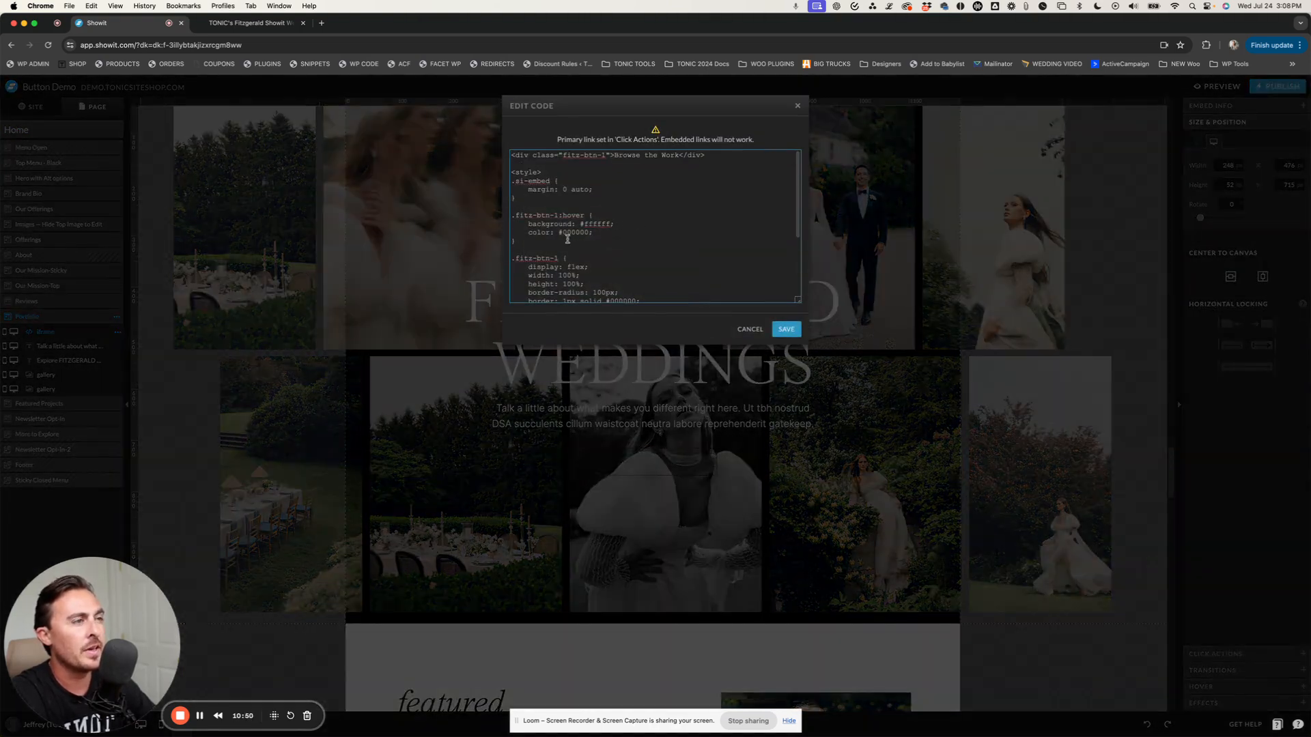
- Replace the font-family in the .fitz-btn-1 rule with 'Inter' and save the embed code
scroll(518, 216, "down", 2)
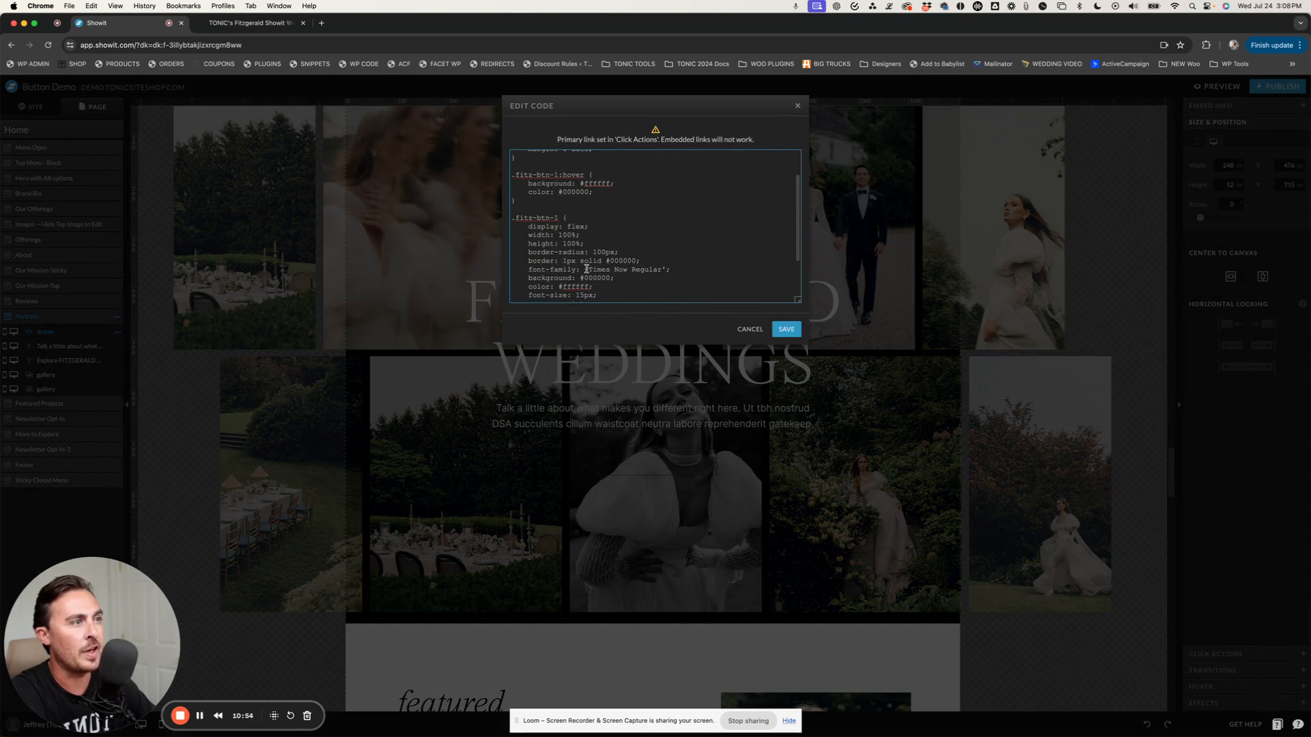
left_click_drag(585, 269, 664, 269)
key("BackSpace")
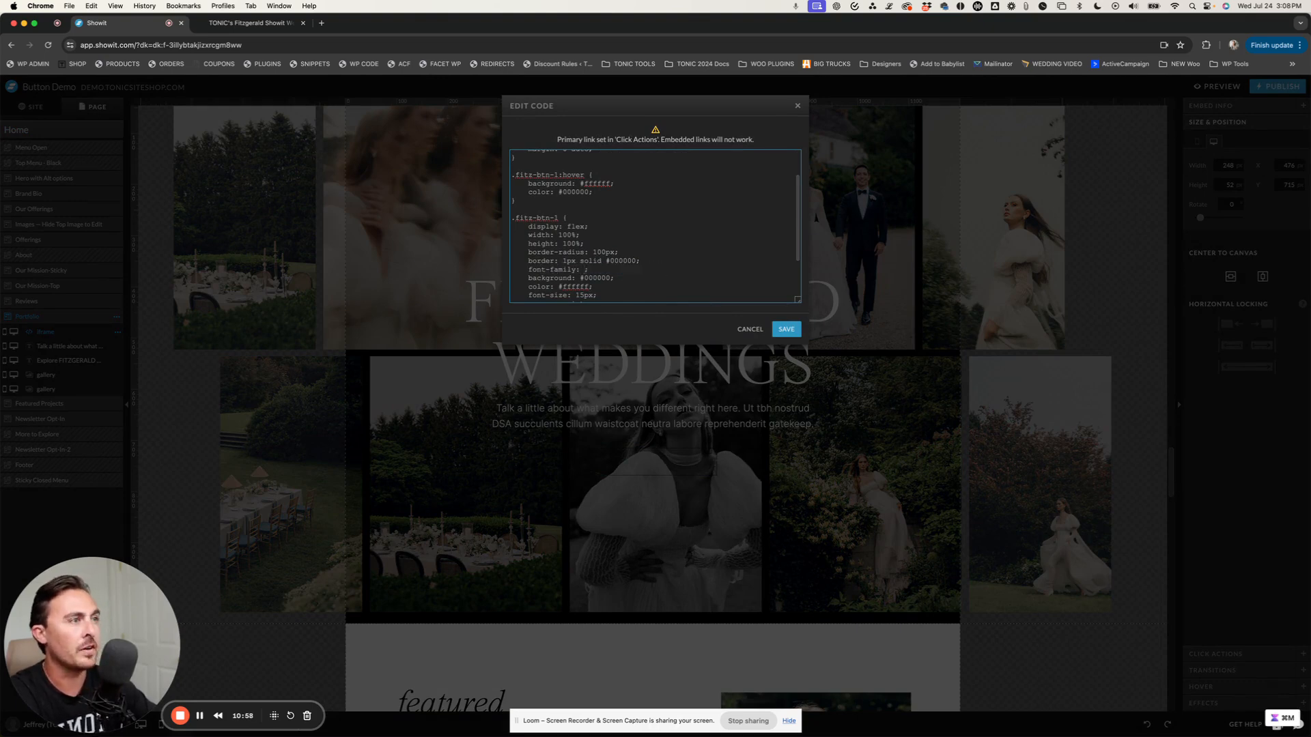
key("super+v")
scroll(633, 279, "up", 2)
scroll(665, 253, "down", 1)
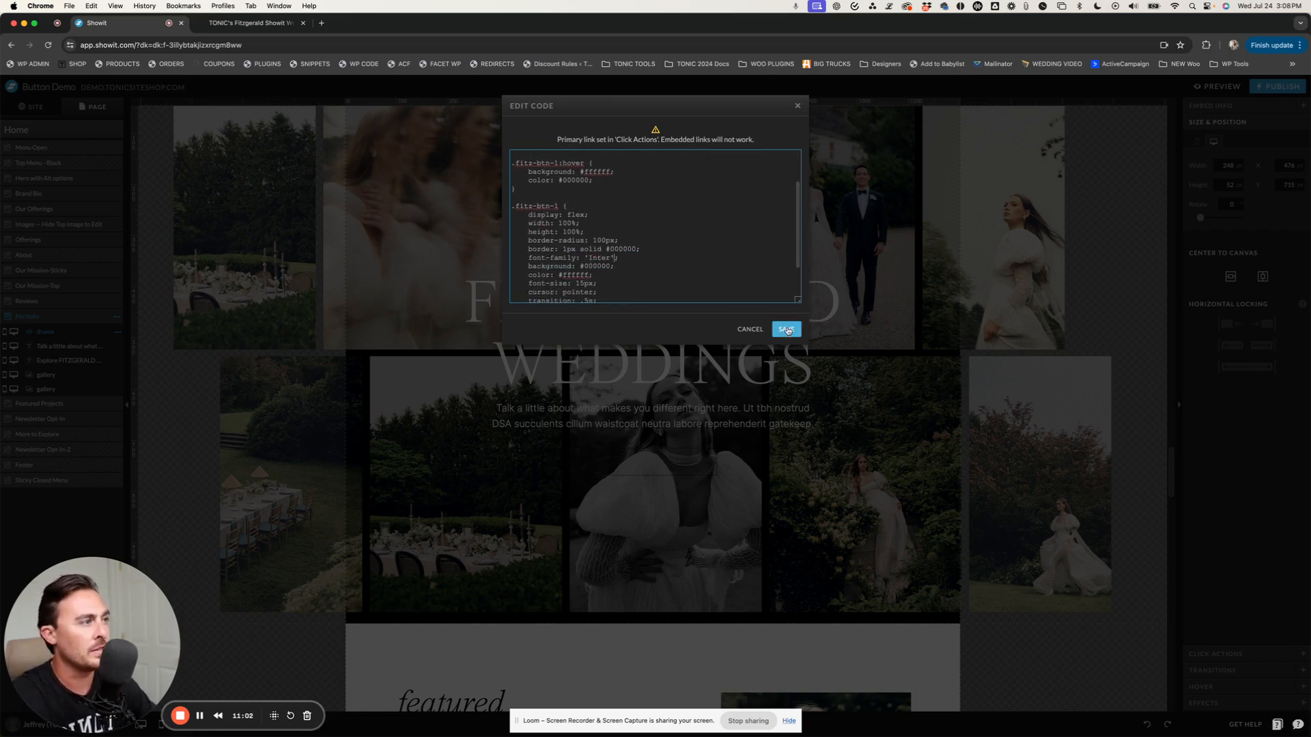
left_click(785, 329)
- Open the Home CTA Green Split Section canvas for editing and open the Let's Do This button's embed code
scroll(688, 341, "down", 7)
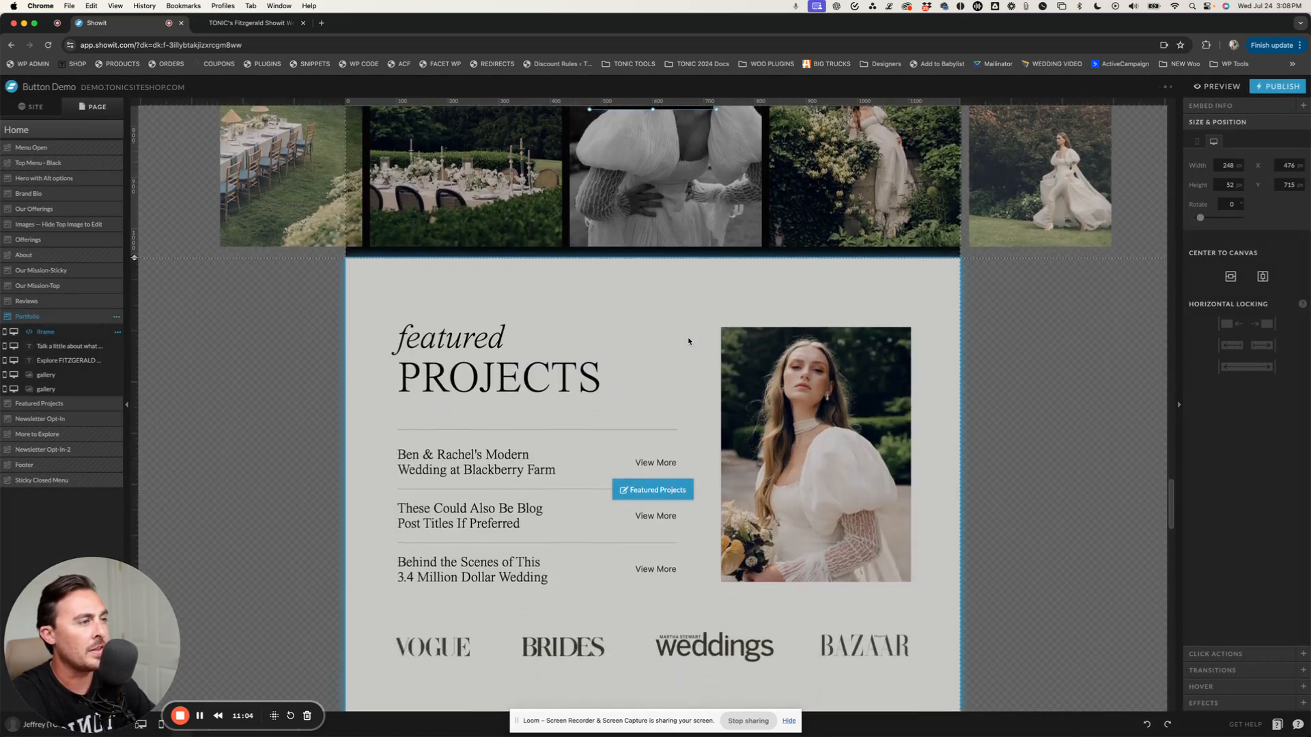
scroll(688, 341, "down", 10)
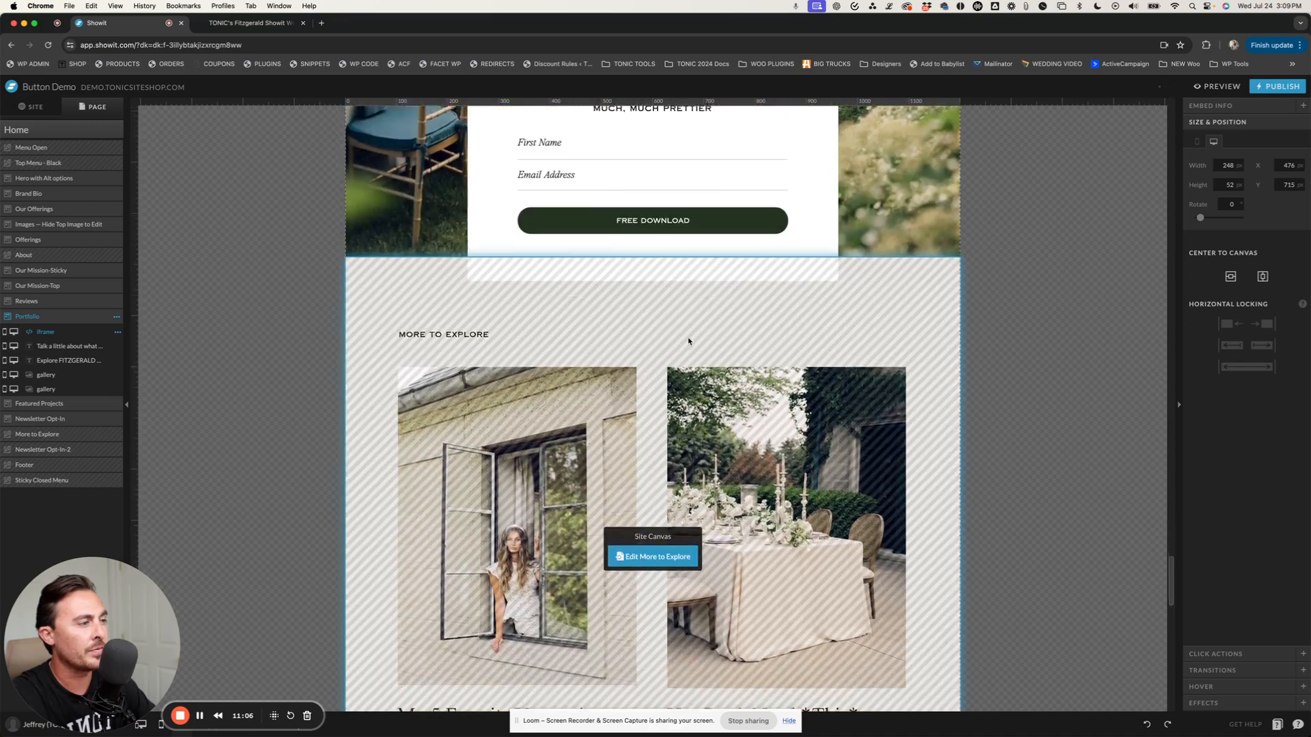
scroll(688, 341, "down", 6)
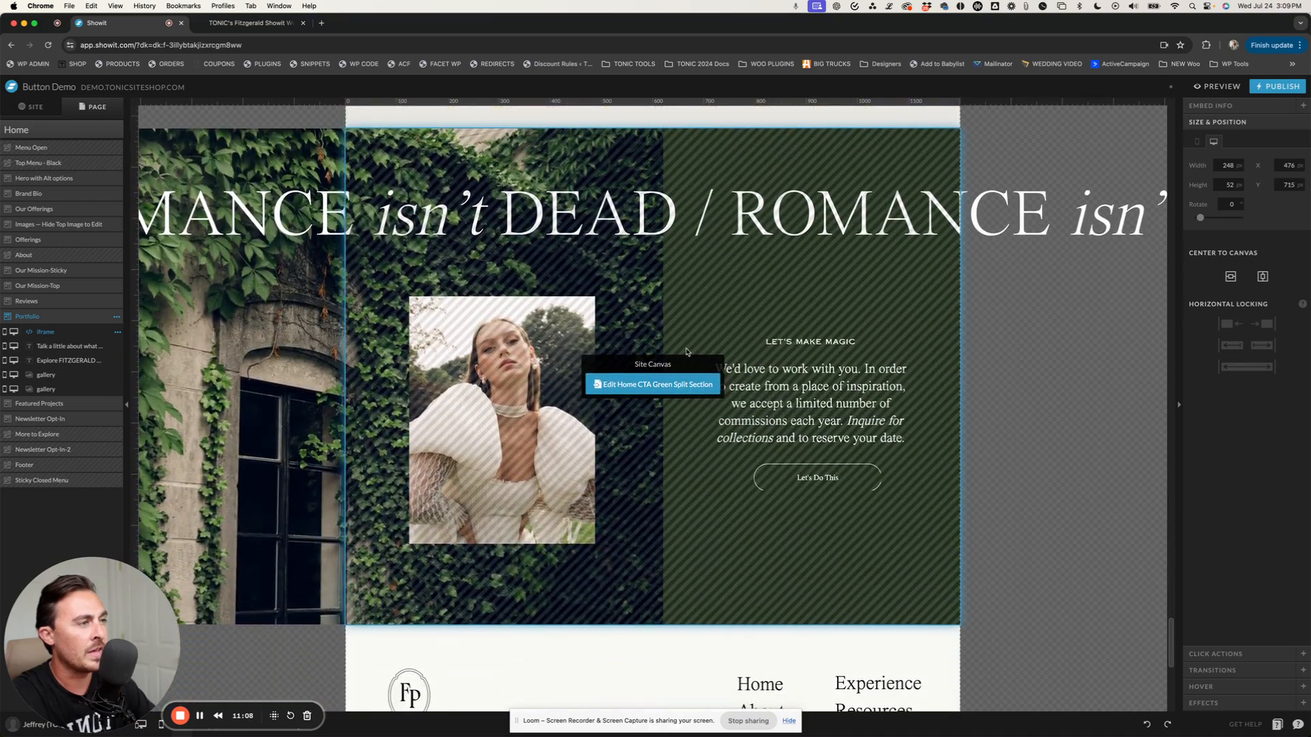
left_click(660, 386)
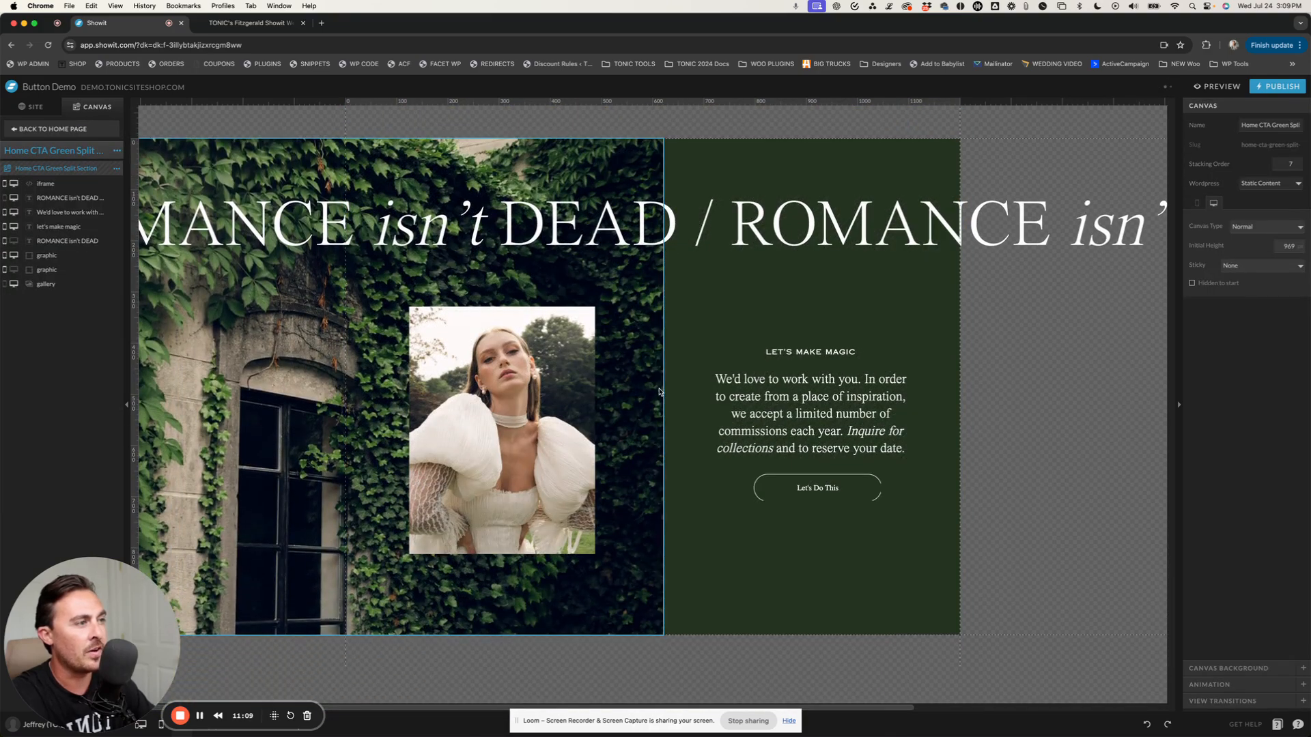
double_click(817, 488)
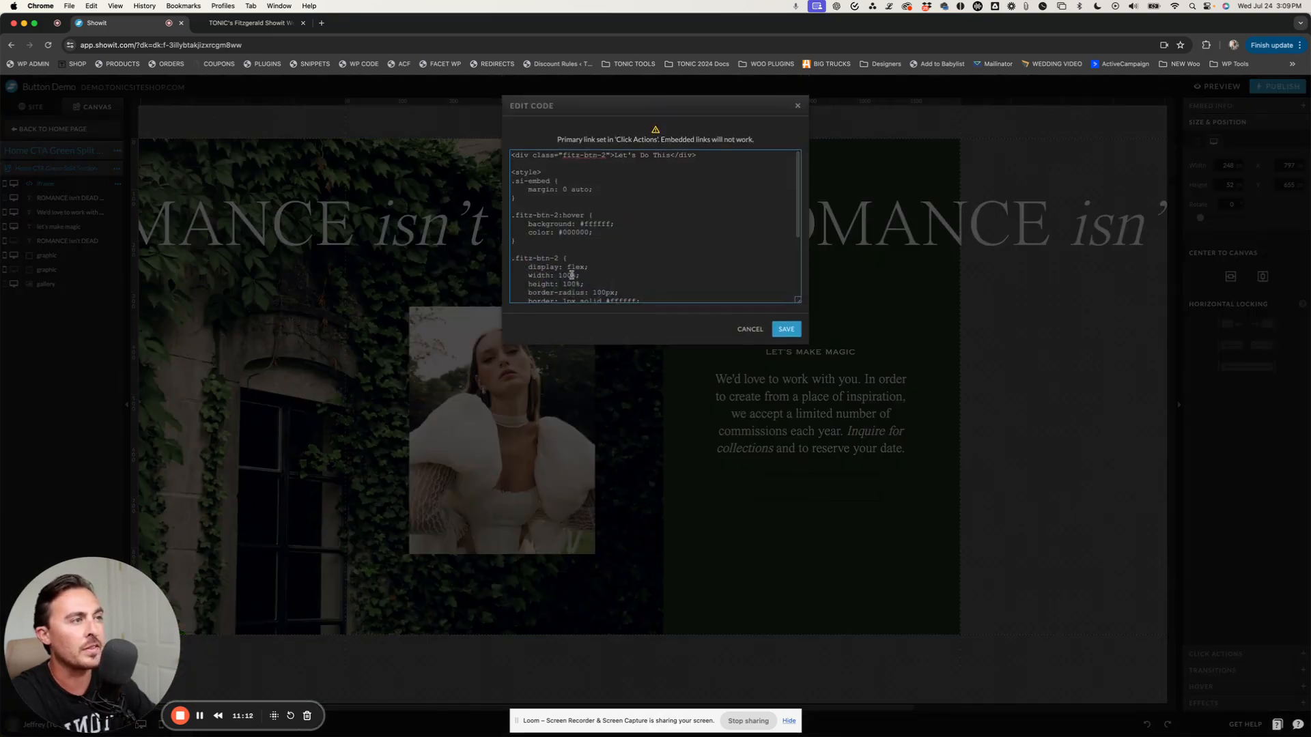
- Replace the font-family in the .fitz-btn-2 rule with 'Inter' and save the embed code
scroll(543, 246, "down", 1)
scroll(544, 246, "down", 3)
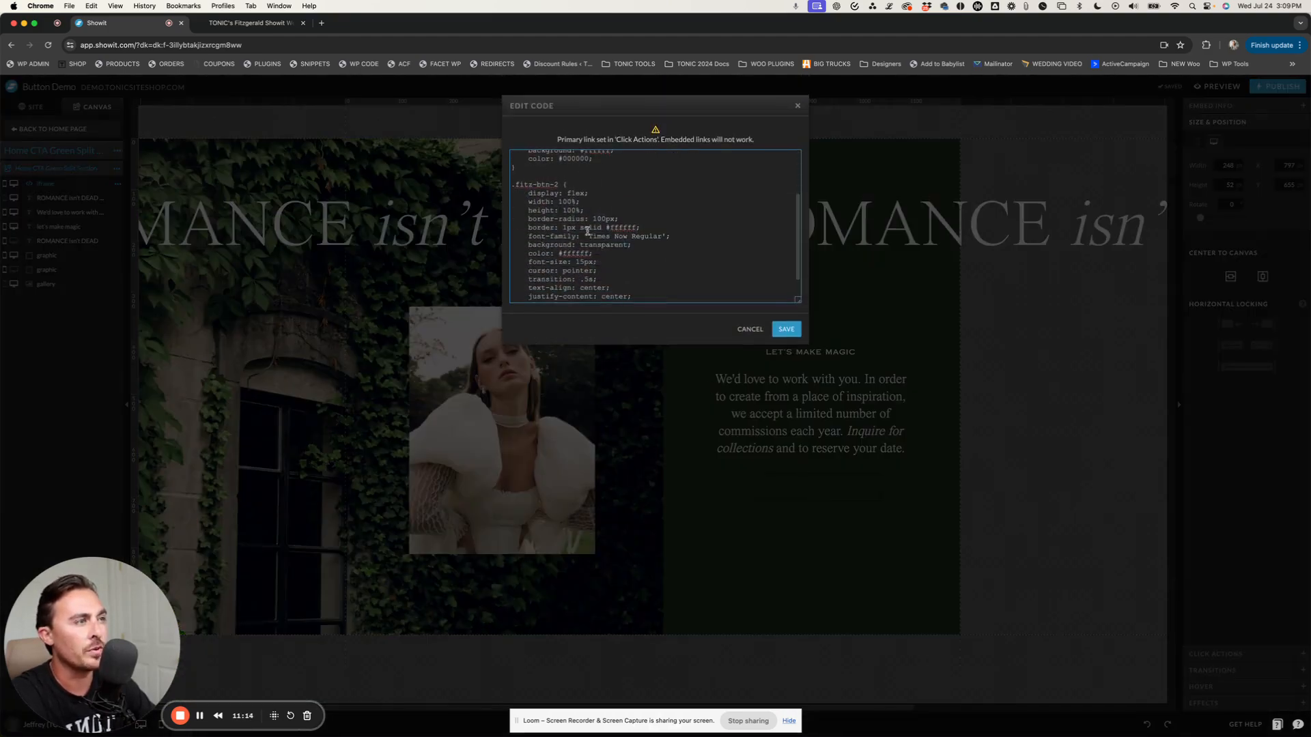
left_click_drag(584, 237, 665, 233)
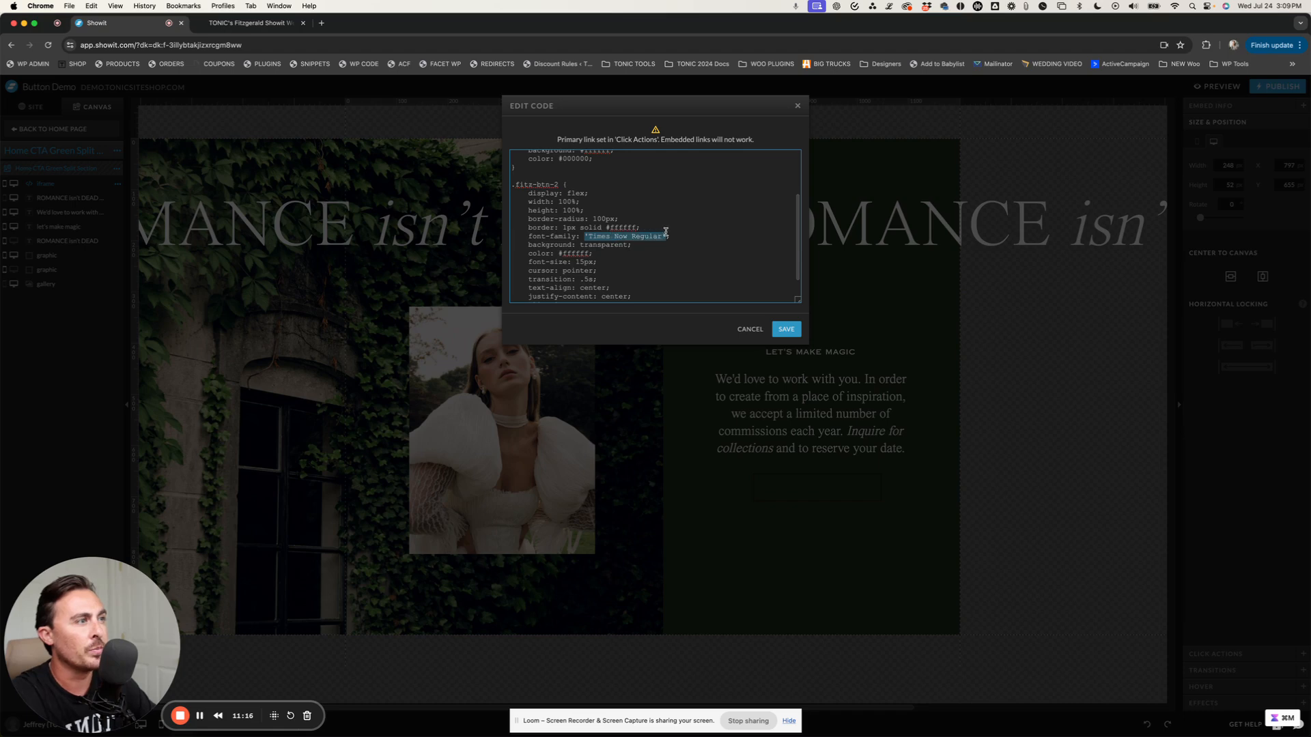
key("BackSpace")
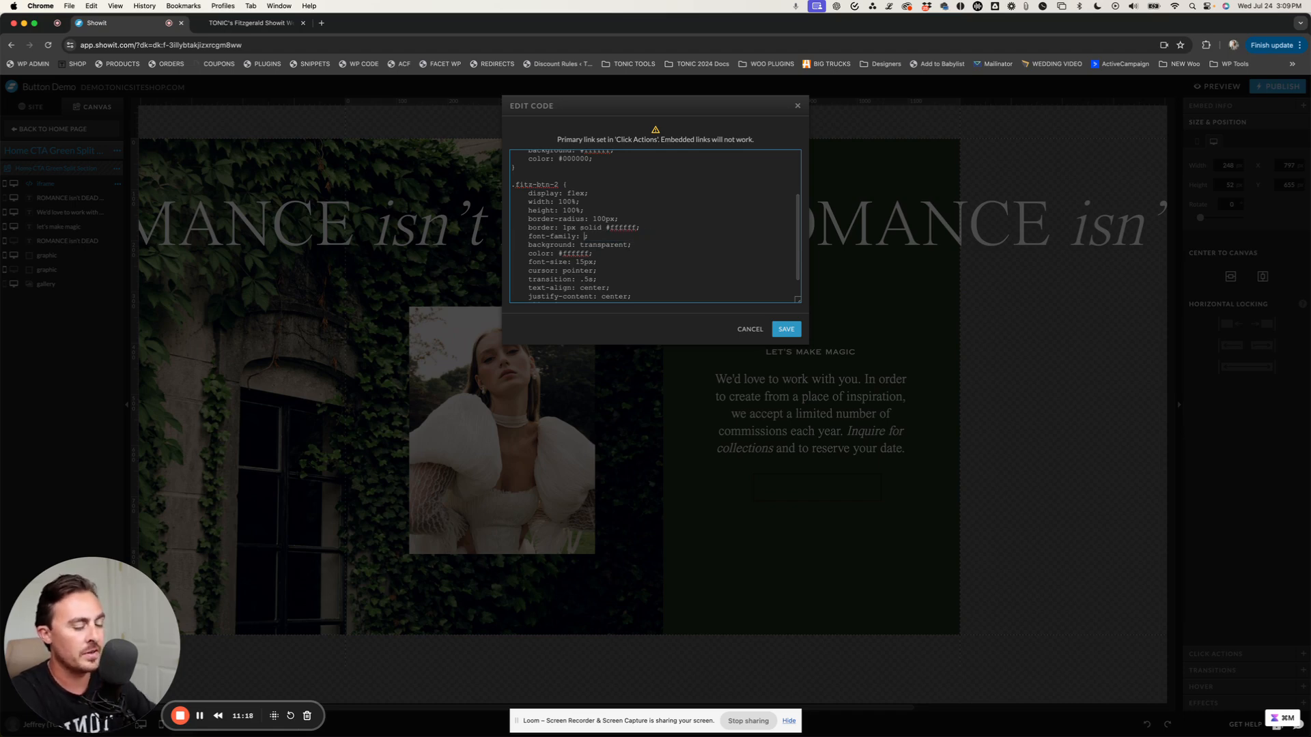
type("'Inter'")
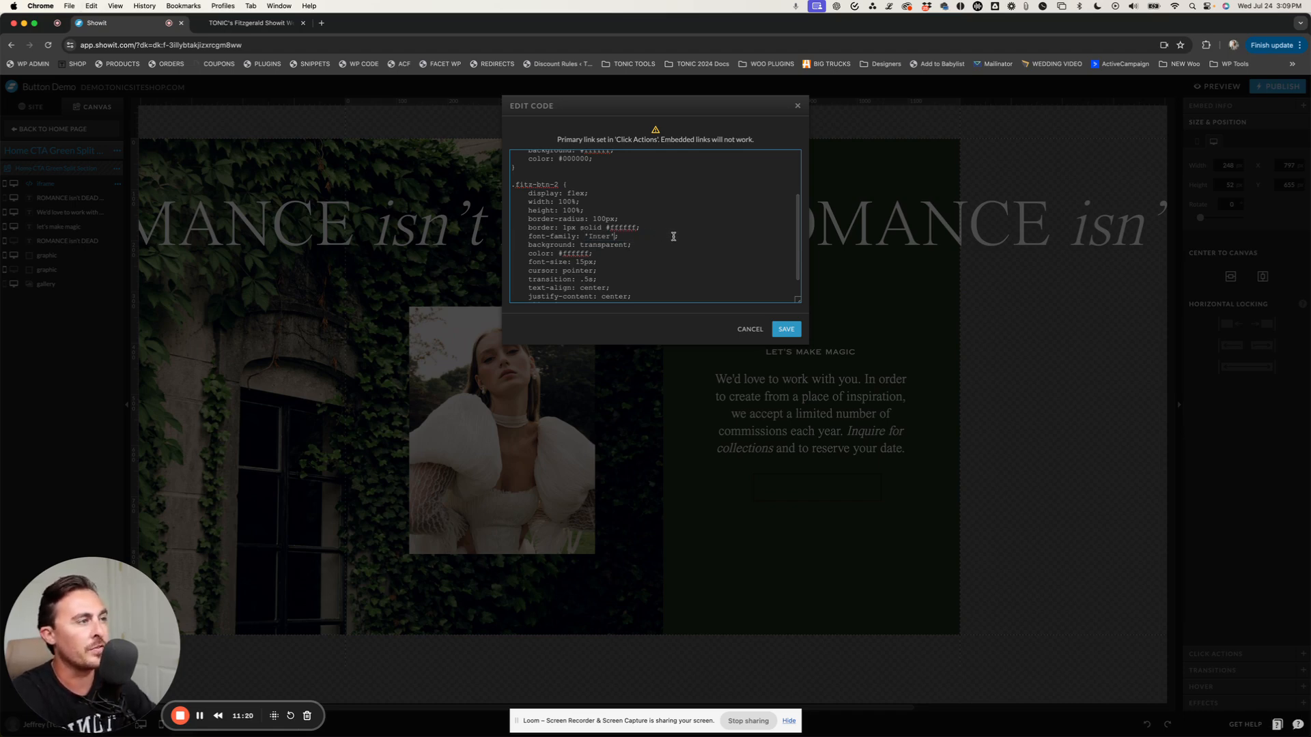
left_click(786, 329)
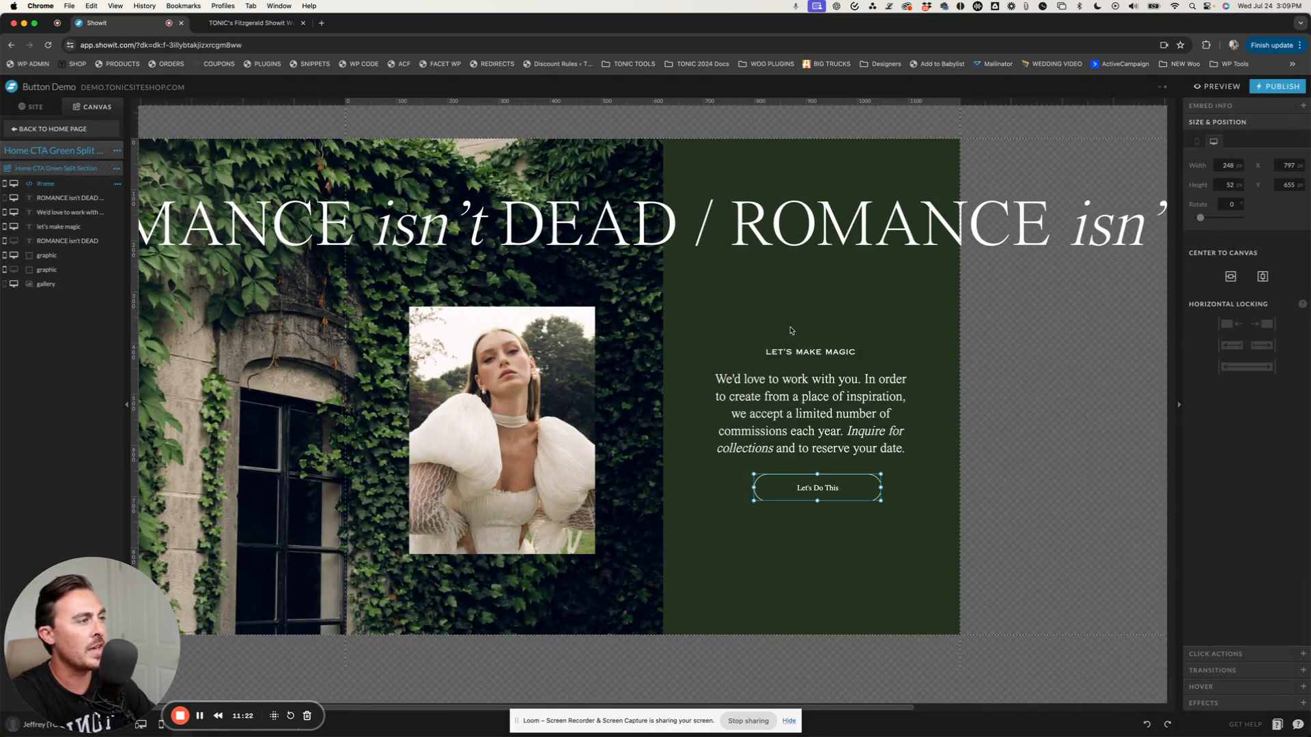
- Generate a new site preview and check the Browse the Work and Let's Do This buttons on the preview page
left_click(1222, 87)
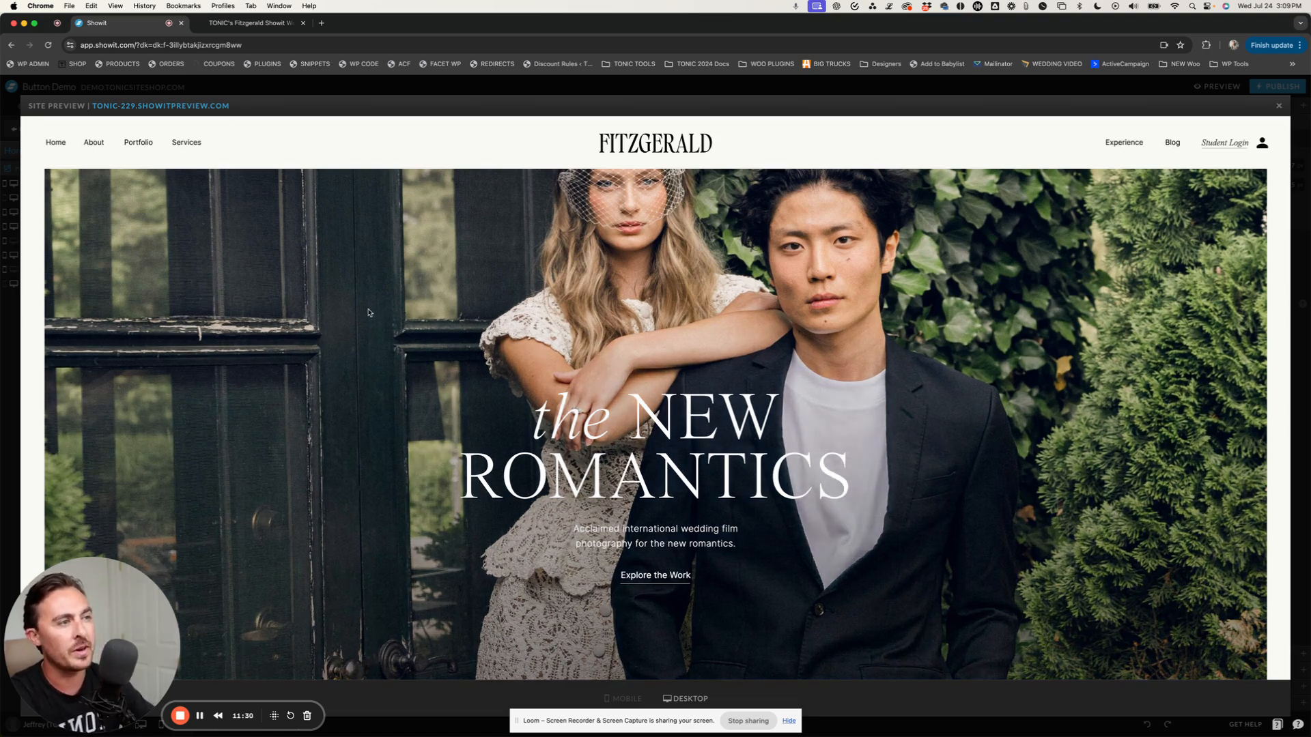
left_click(249, 26)
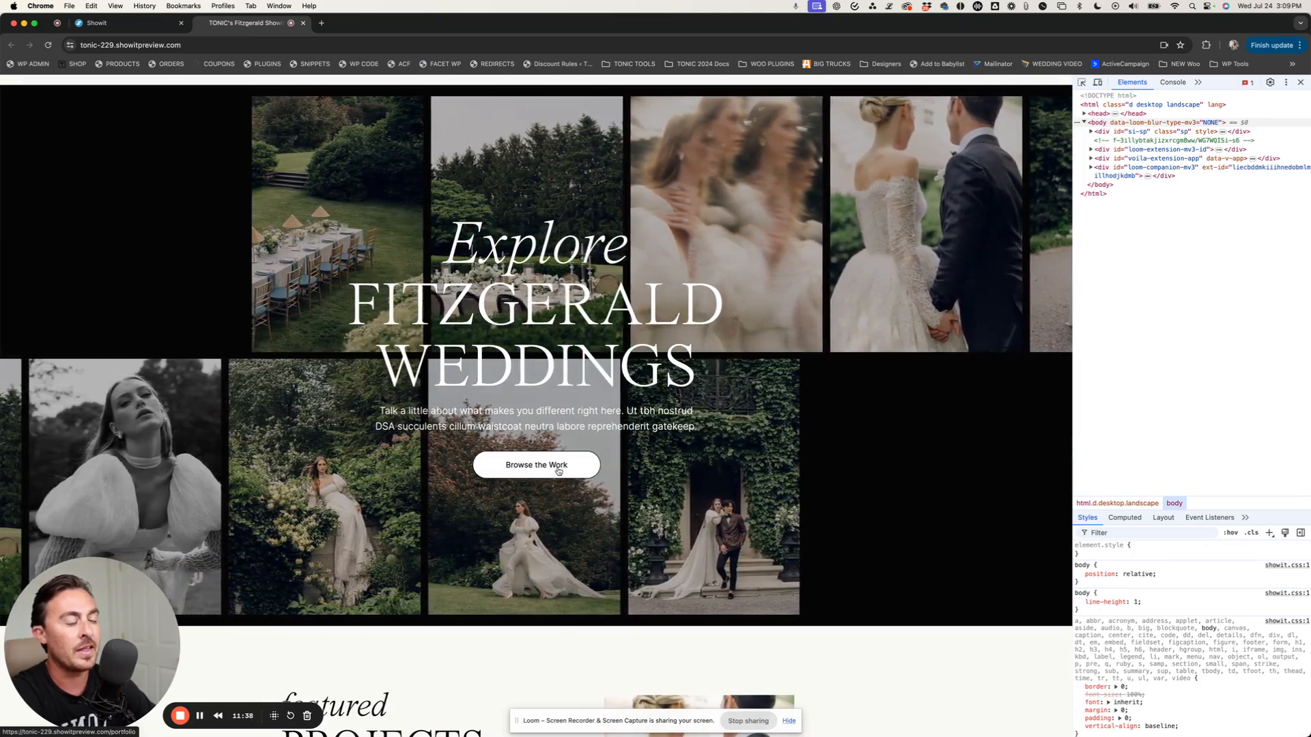
scroll(554, 473, "down", 15)
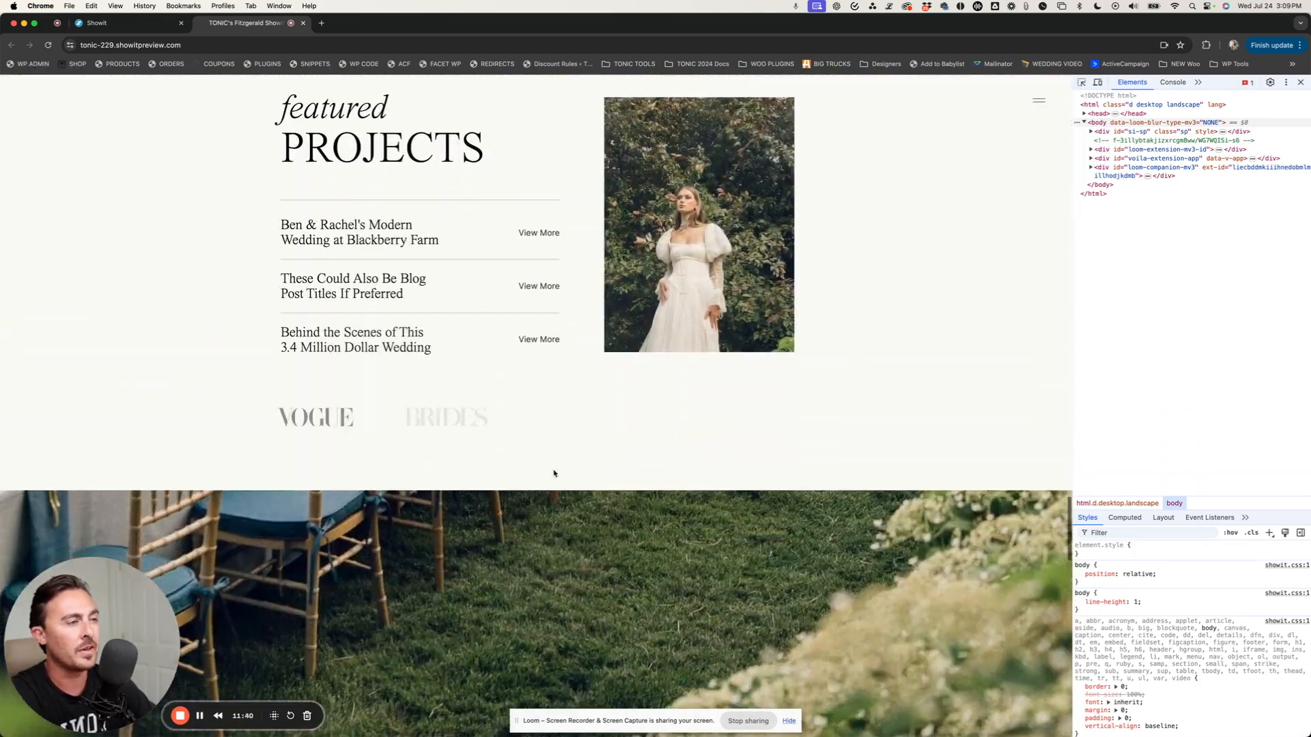
scroll(554, 473, "down", 12)
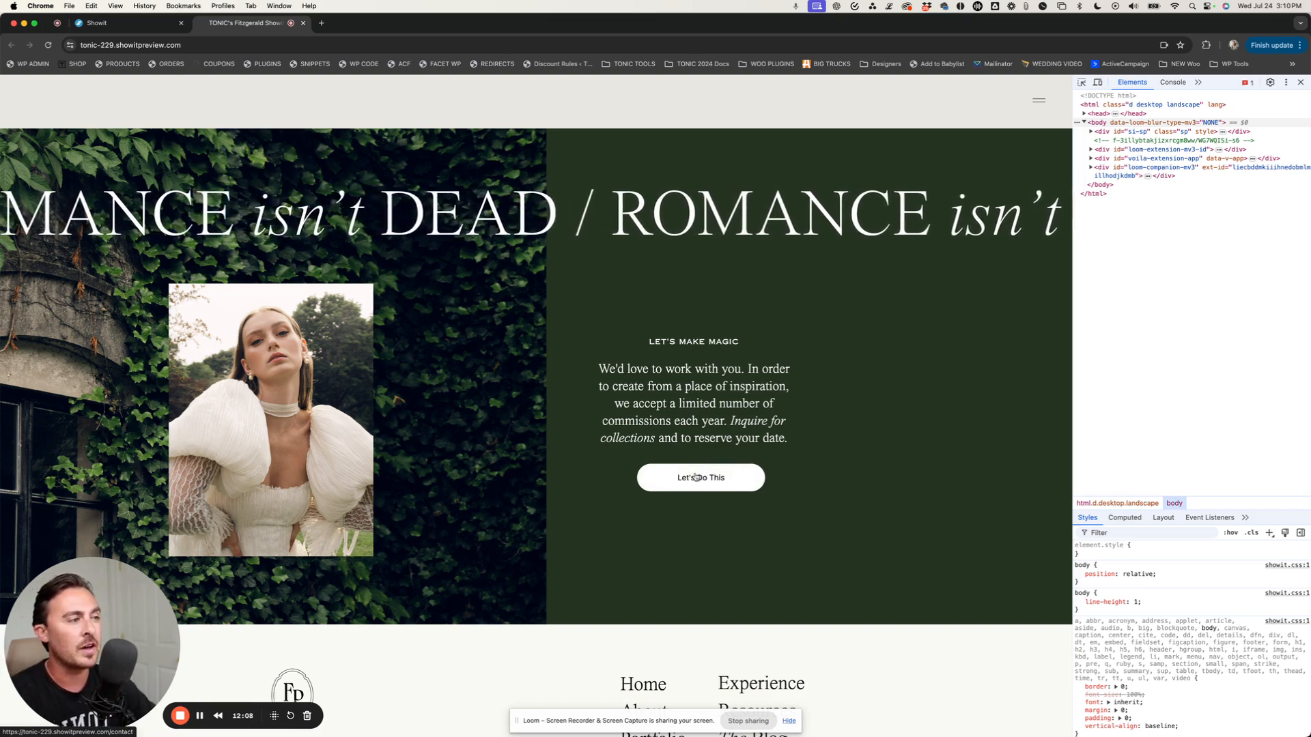
- Return to the Showit editor, close the site preview and open the Let's Do This button's embed code at its .fitz-btn-2 rule
left_click(124, 23)
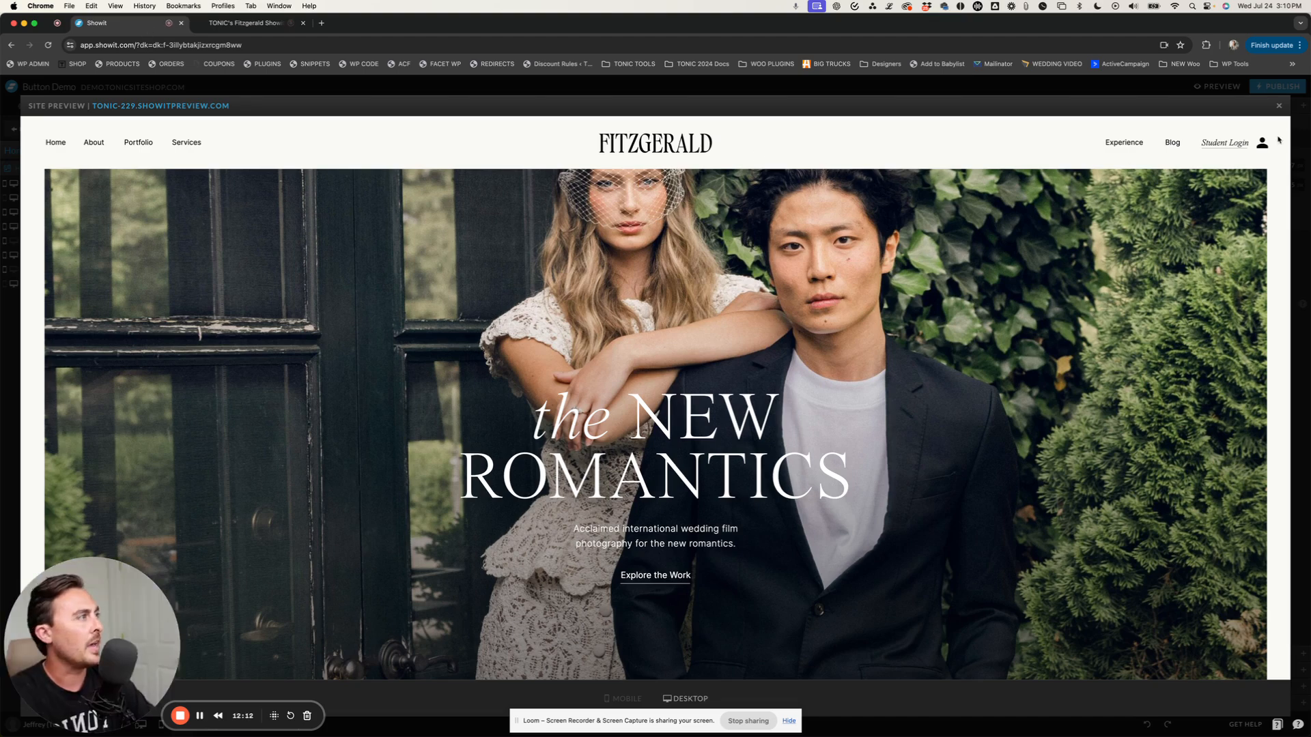
left_click(1277, 108)
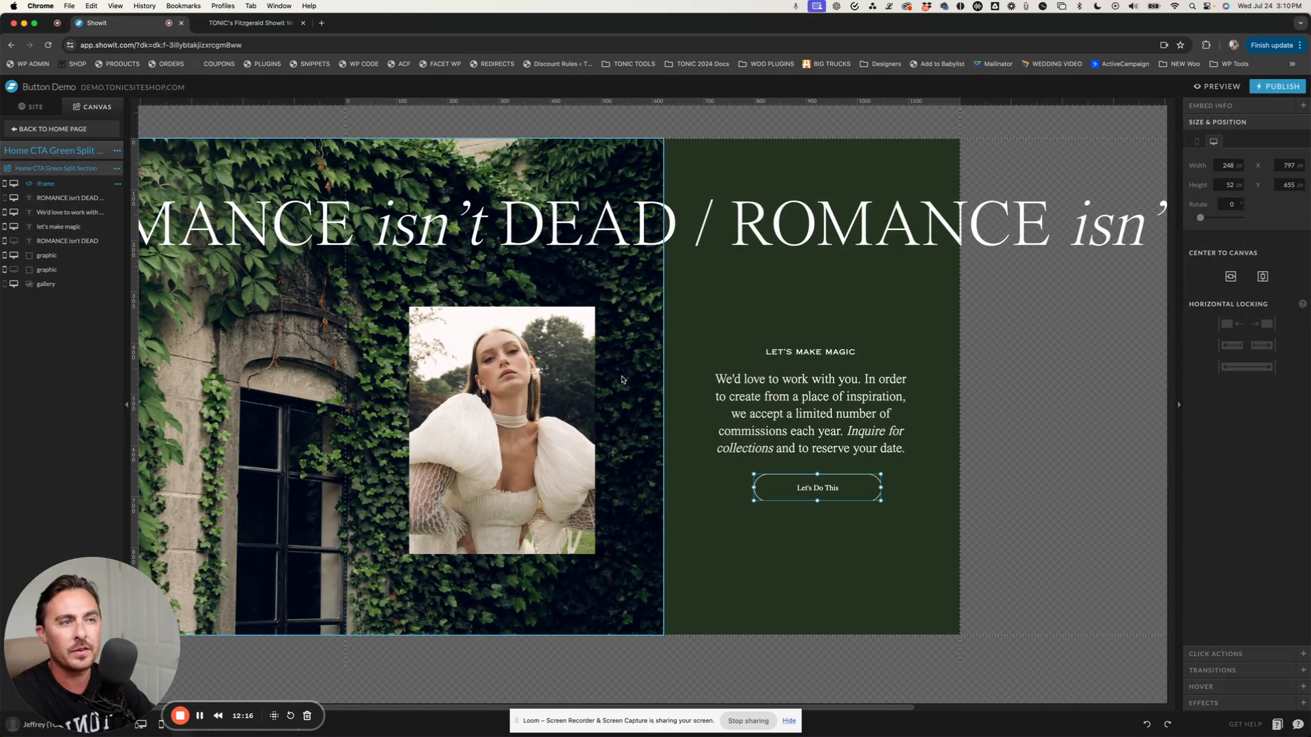
scroll(819, 485, "right", 1)
double_click(811, 488)
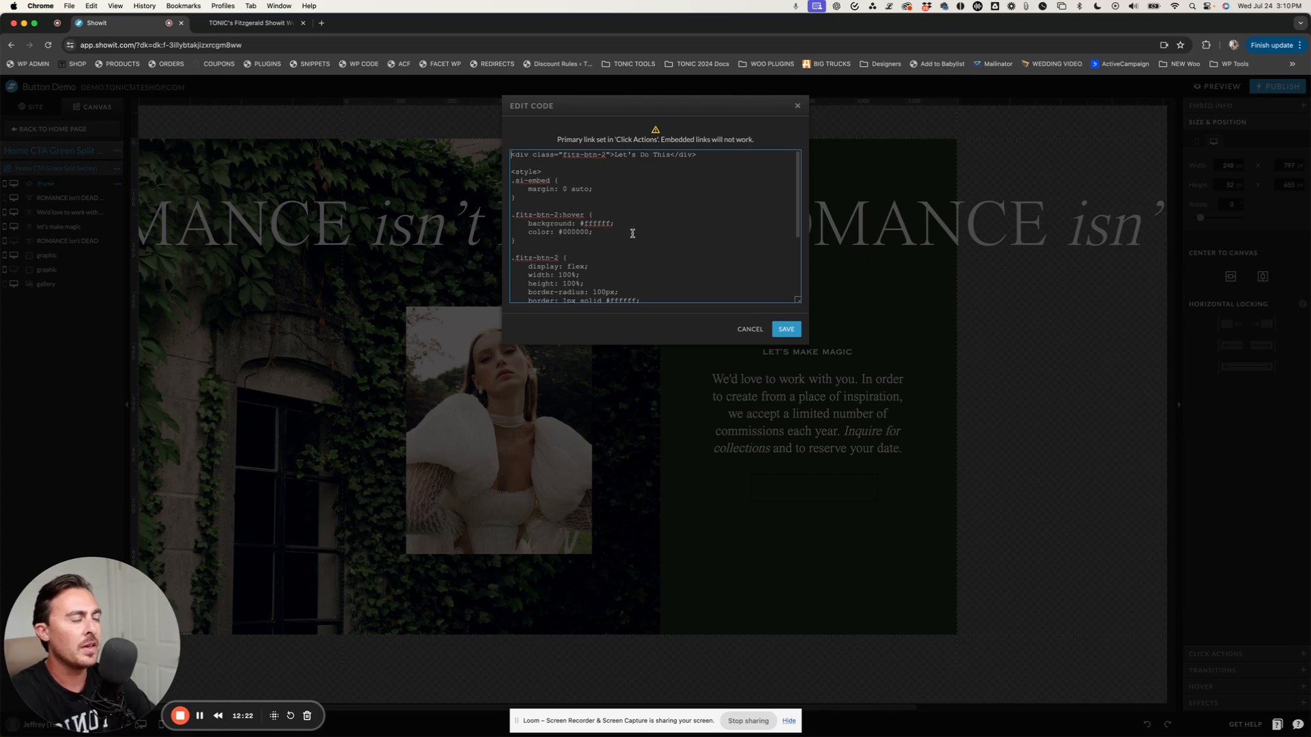
scroll(635, 232, "down", 3)
scroll(632, 233, "down", 2)
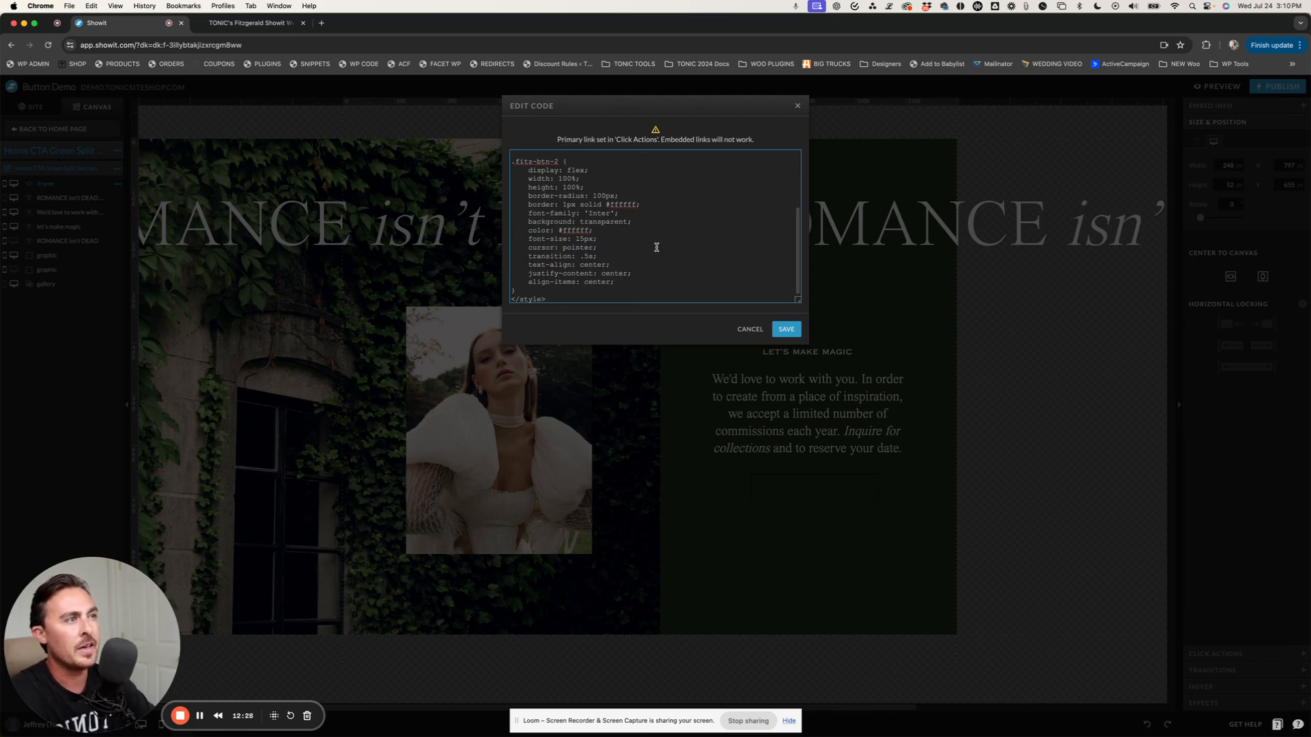
- Start a new .m .fitz-btn-2 { rule below the .fitz-btn-2 rule in the embed code
double_click(578, 239)
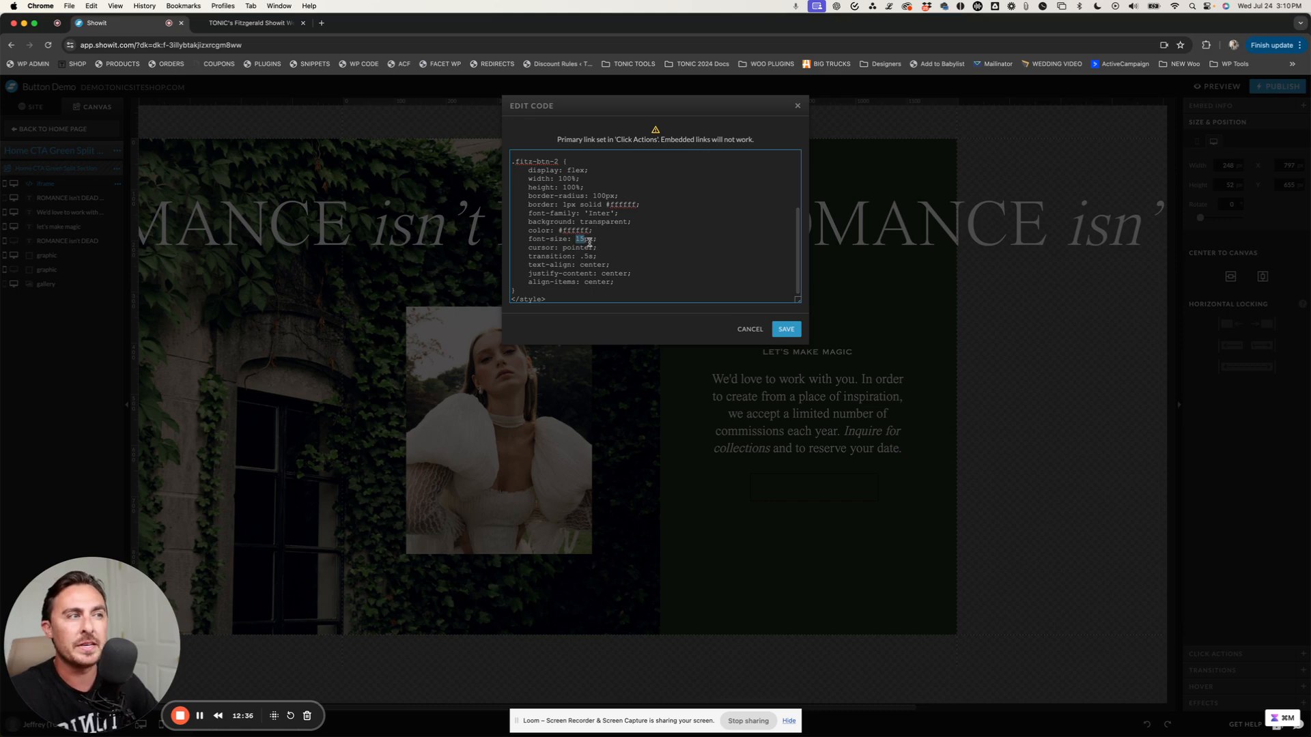
scroll(570, 186, "up", 2)
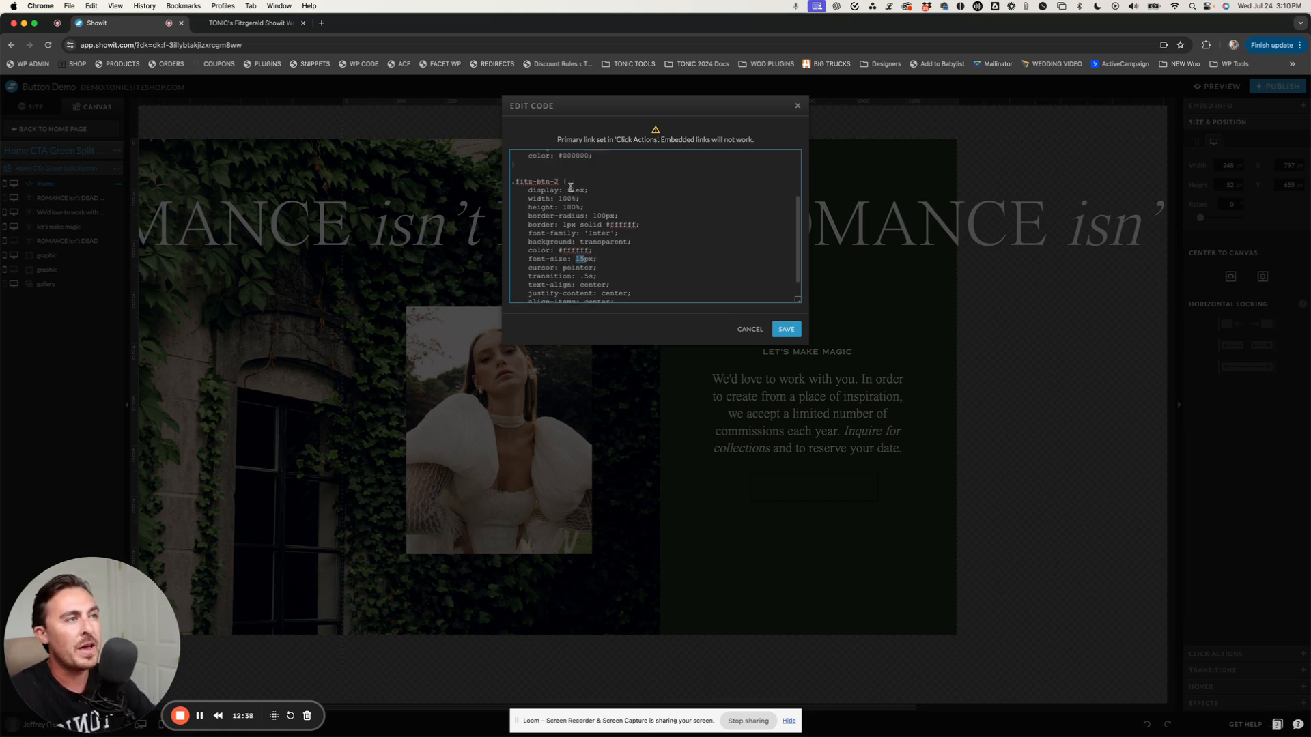
left_click_drag(560, 182, 510, 181)
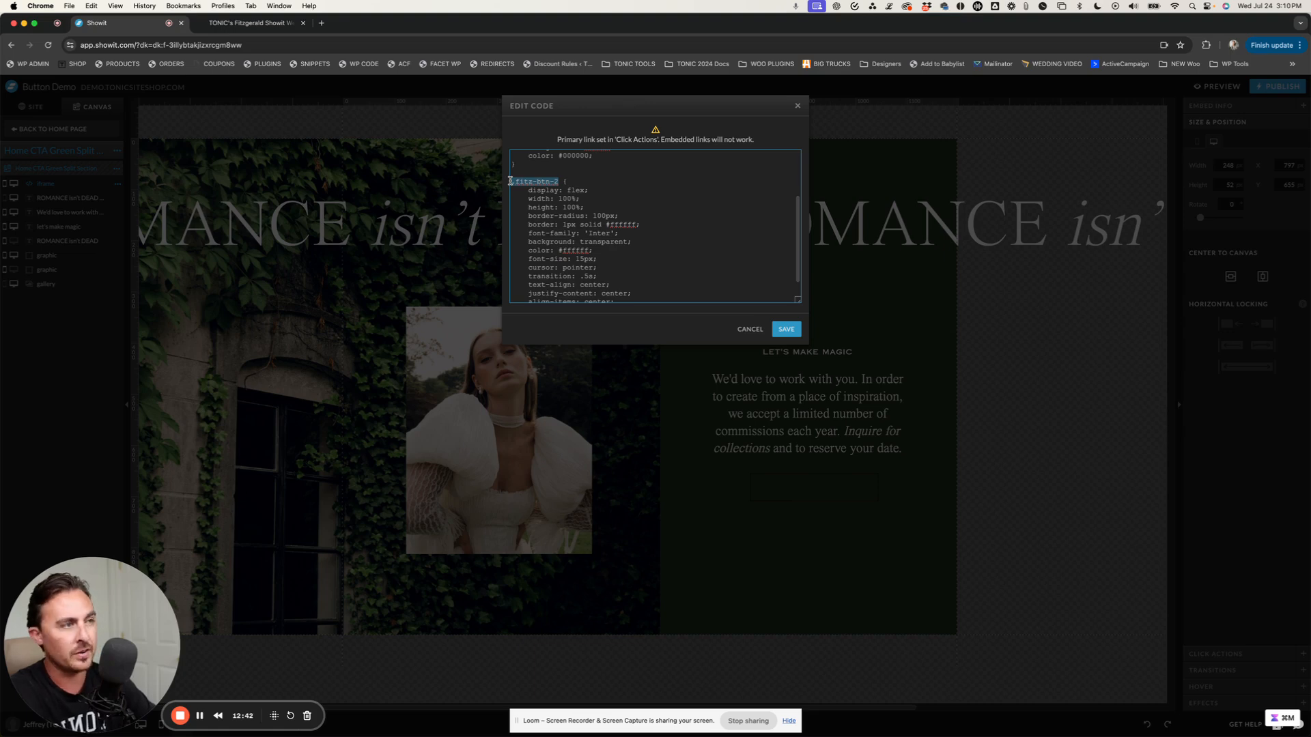
scroll(539, 198, "down", 3)
left_click(522, 285)
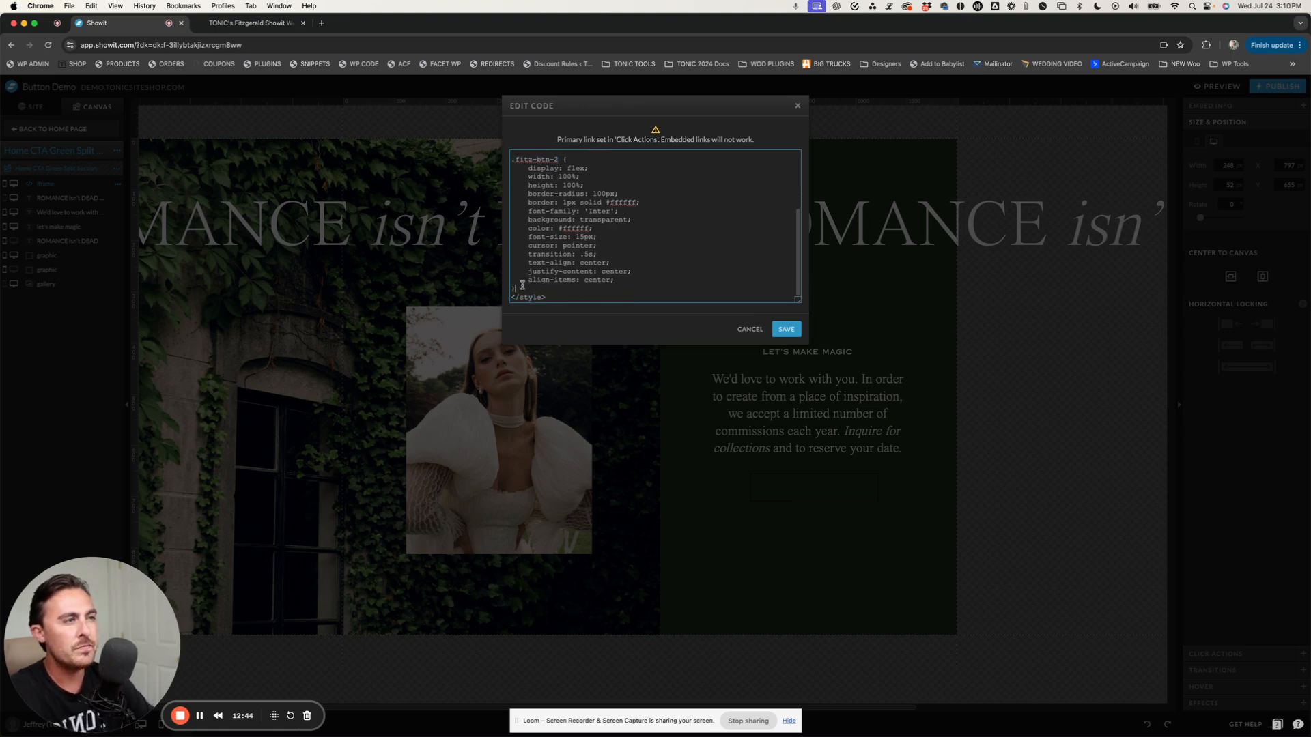
key("Return")
key("Return")
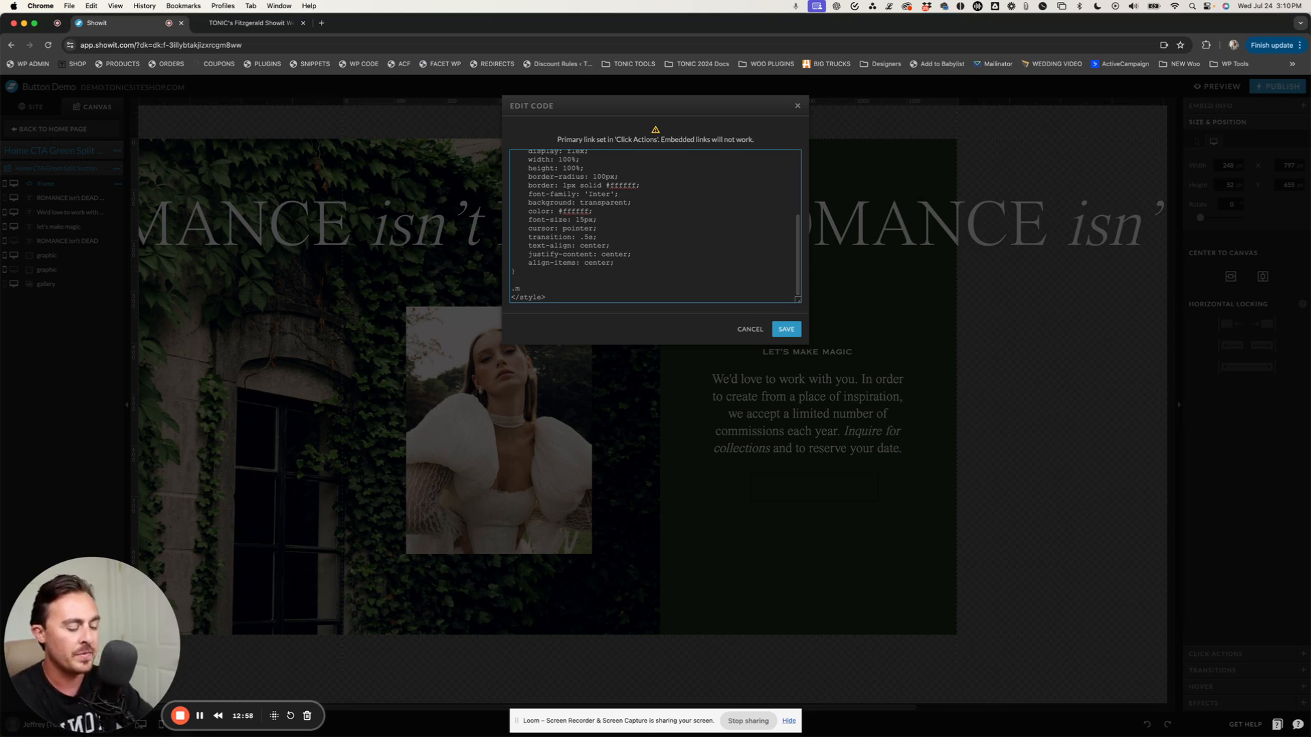
type(".fitz-btn-2")
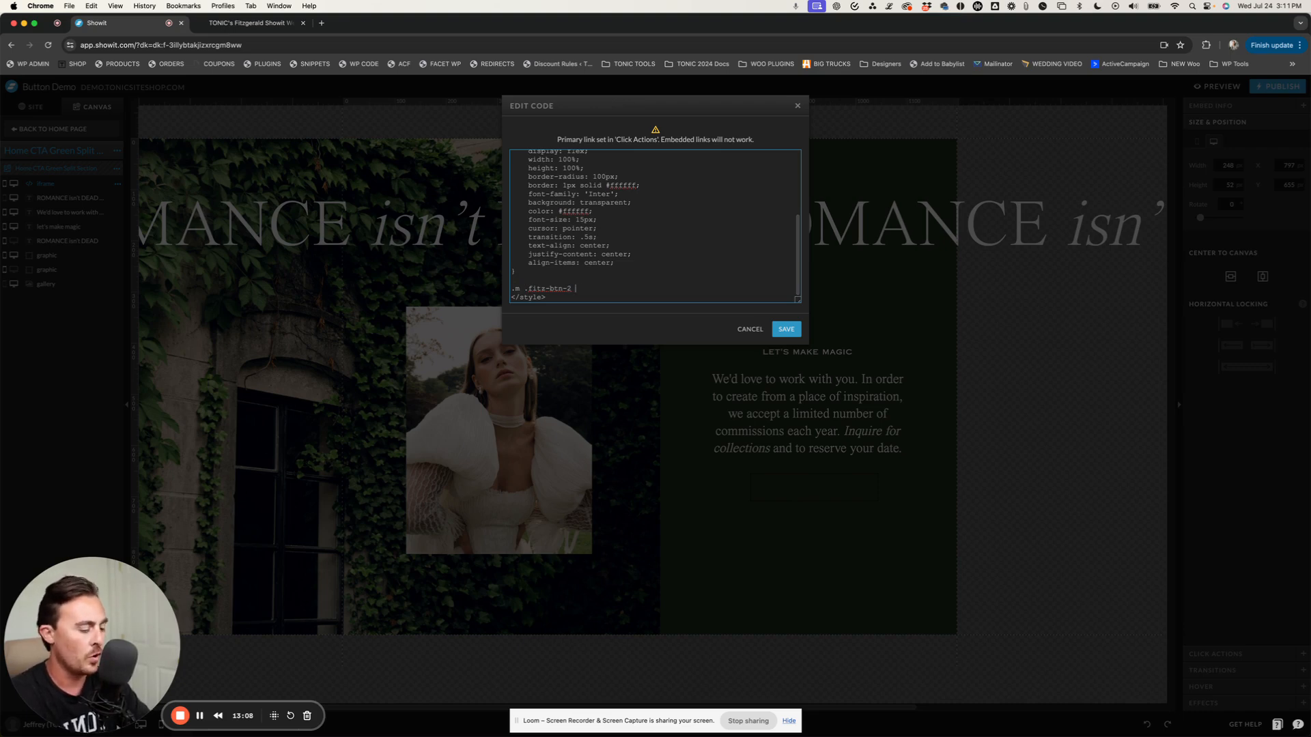
type("{")
key("Return")
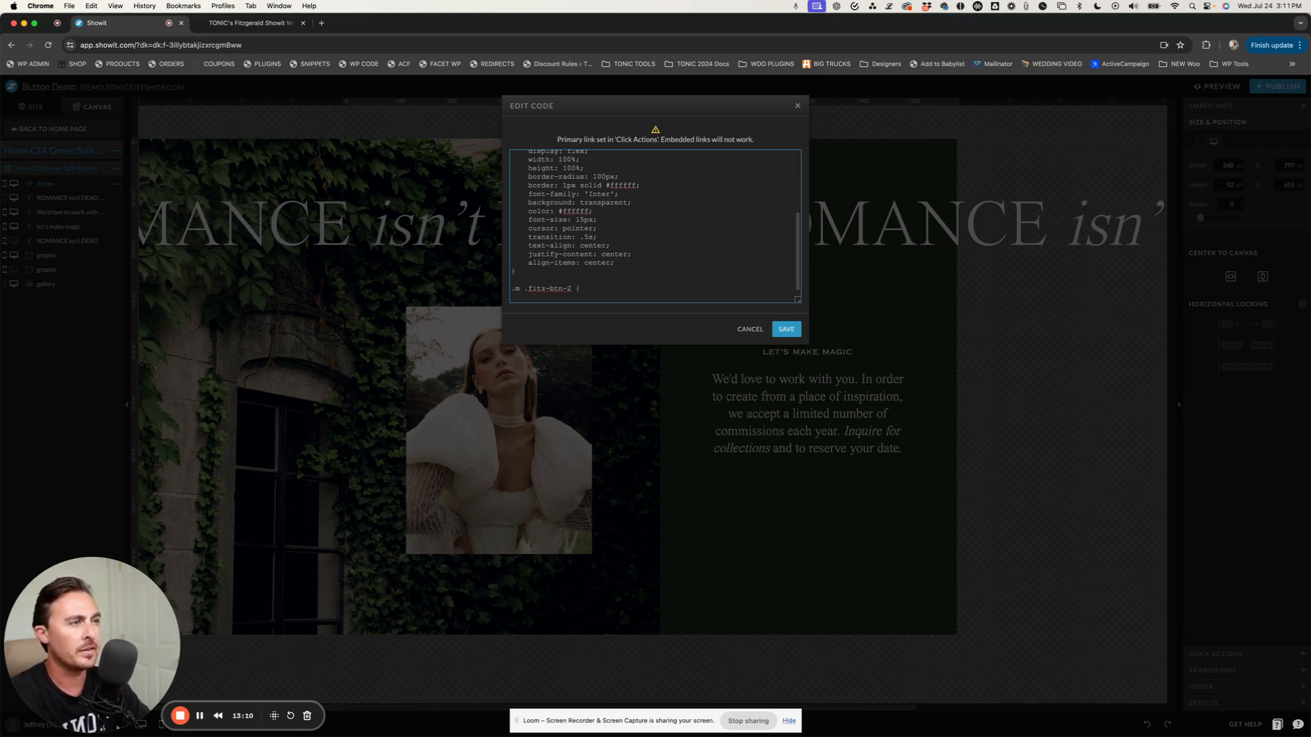
- Copy the font-size declaration into the .m .fitz-btn-2 rule, set it to 10px, close the rule and save the embed code
scroll(620, 218, "up", 2)
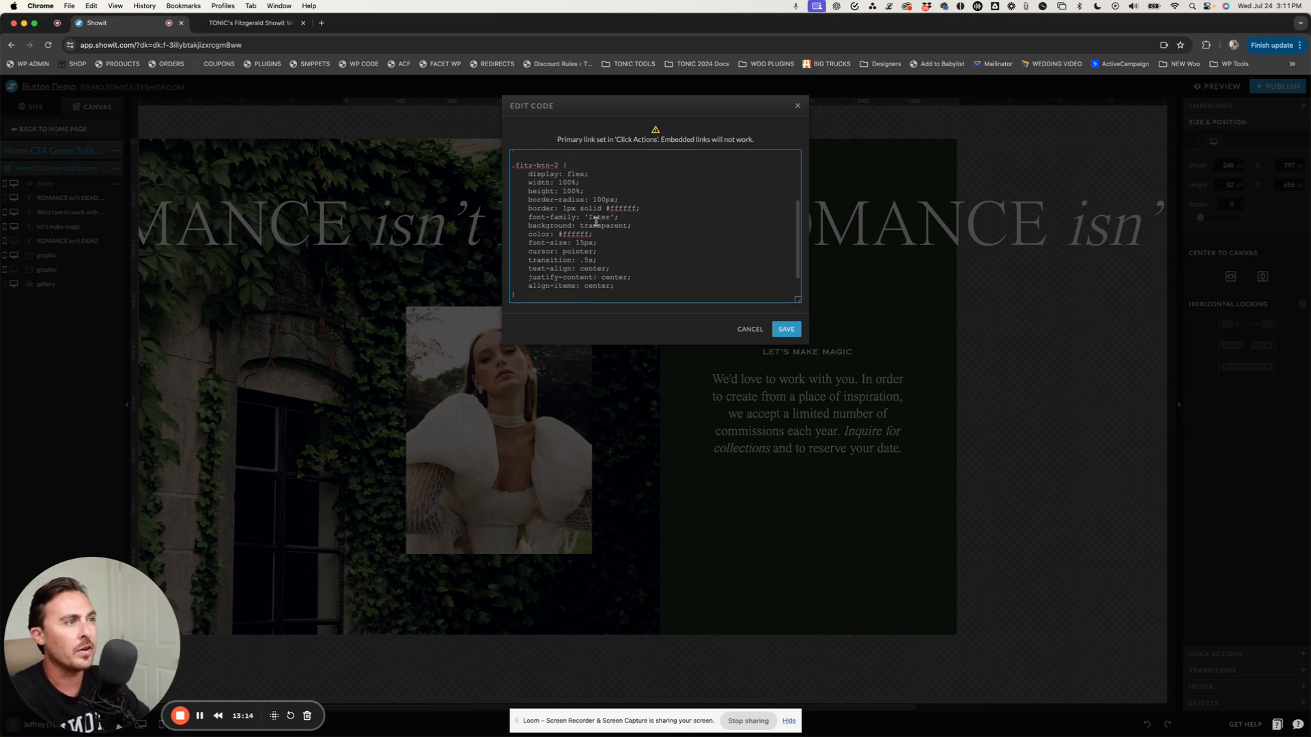
left_click_drag(598, 243, 508, 245)
key("super+c")
scroll(566, 241, "down", 2)
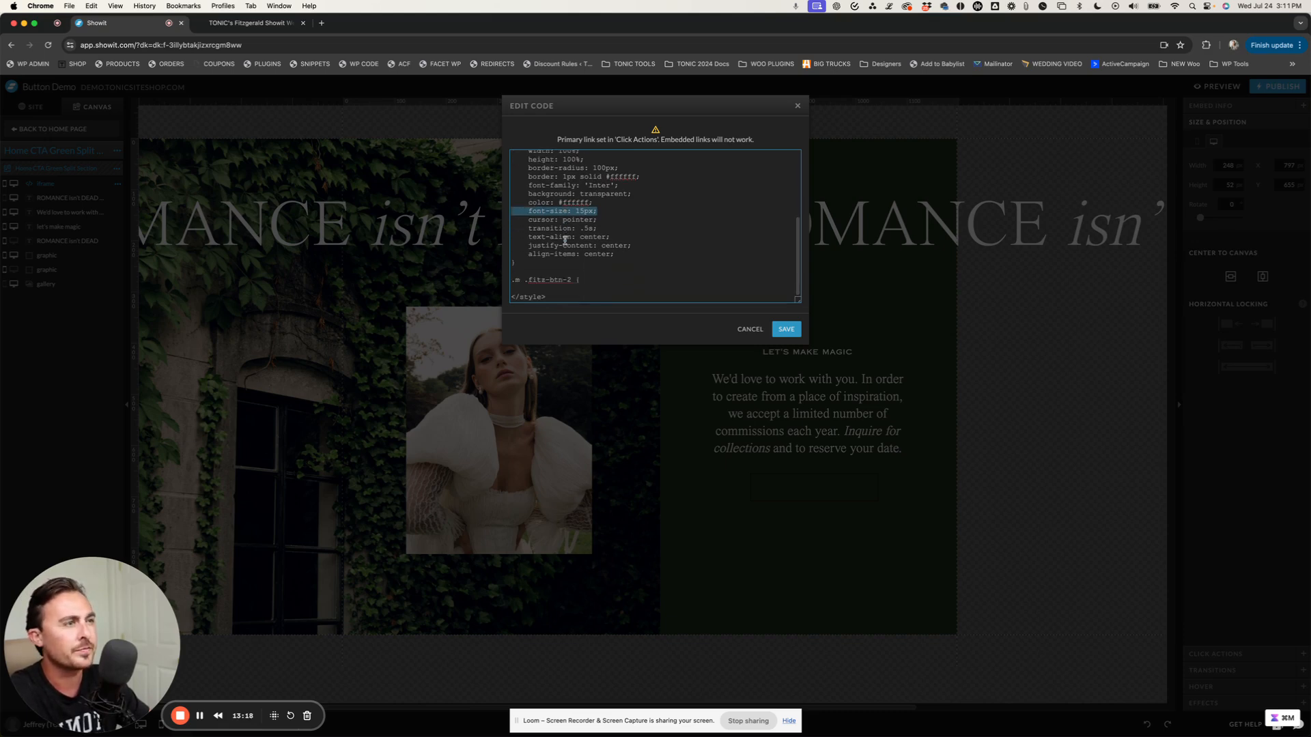
left_click(543, 288)
key("super+v")
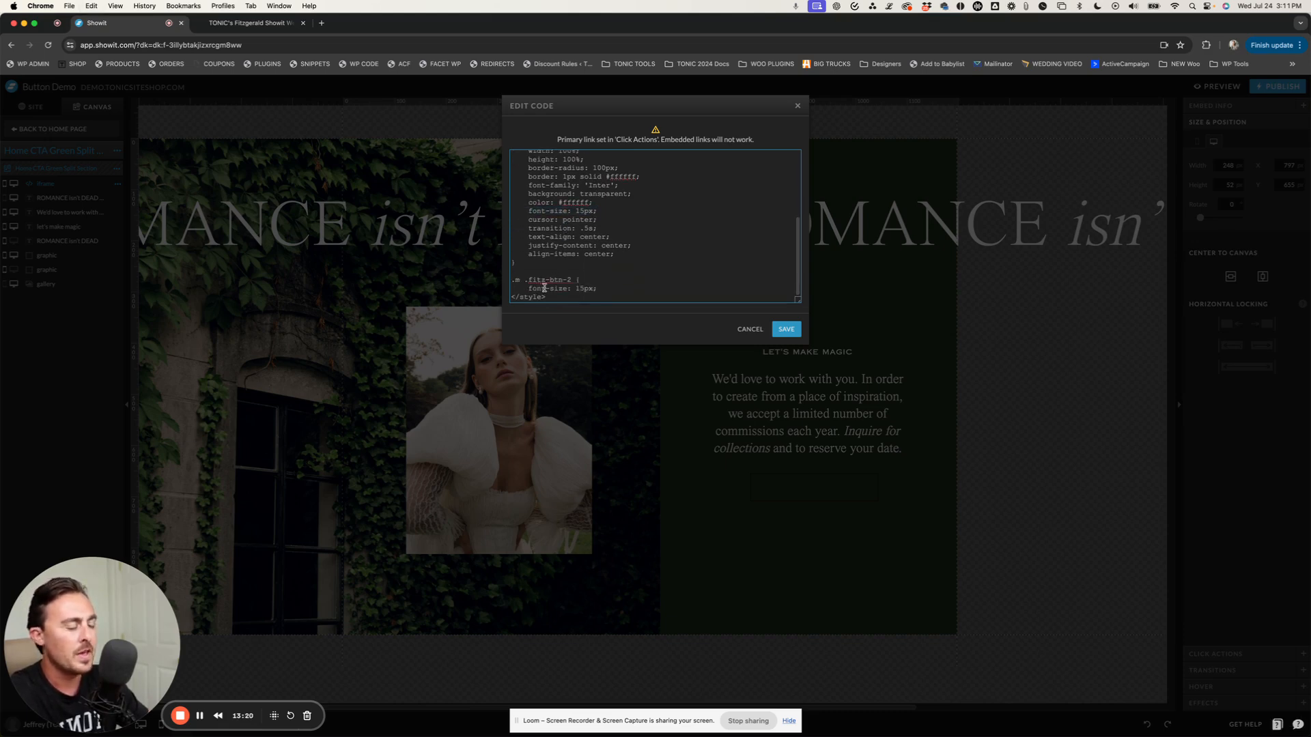
key("Return")
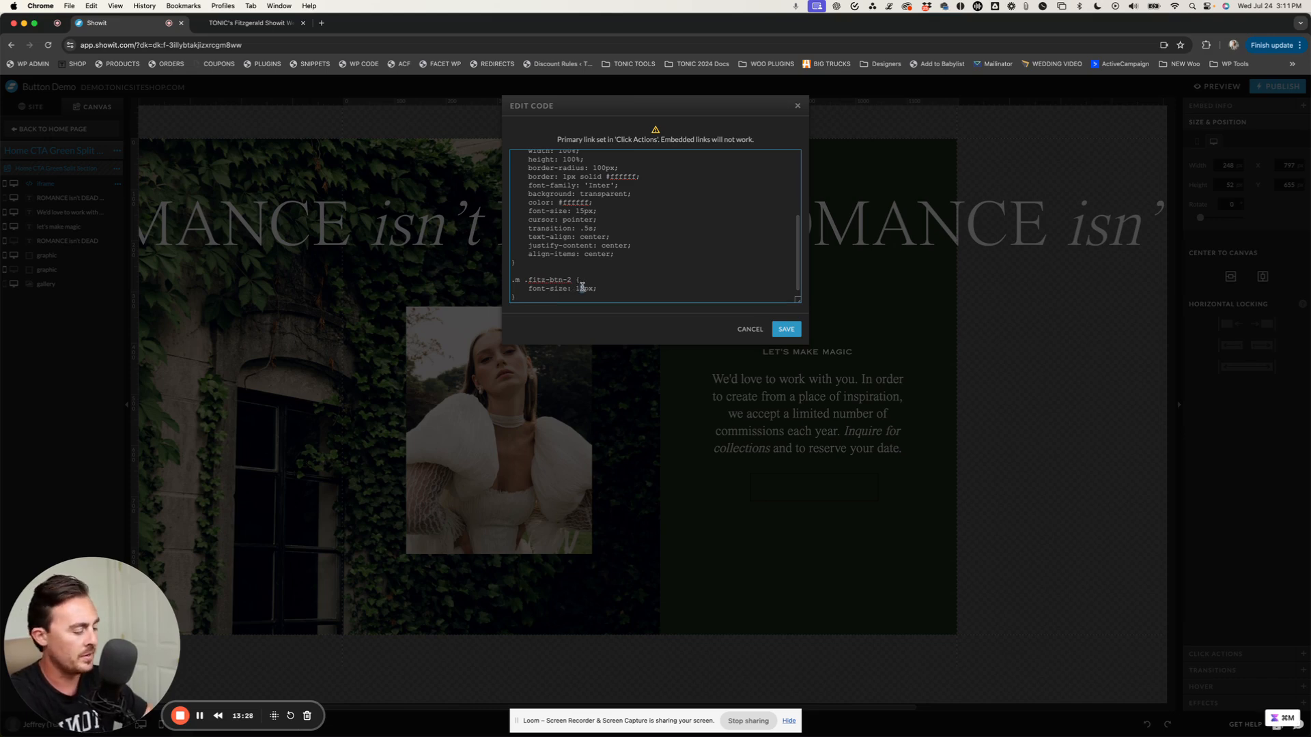
type("0")
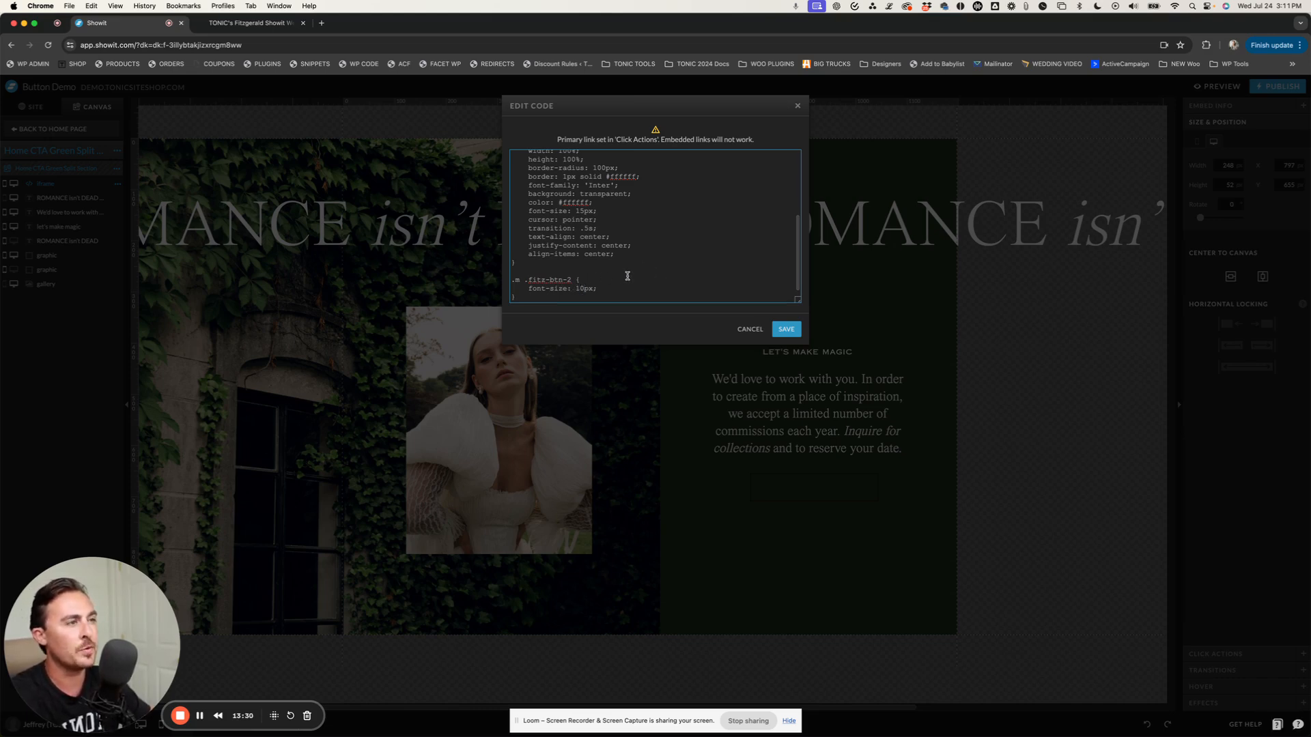
scroll(627, 276, "down", 1)
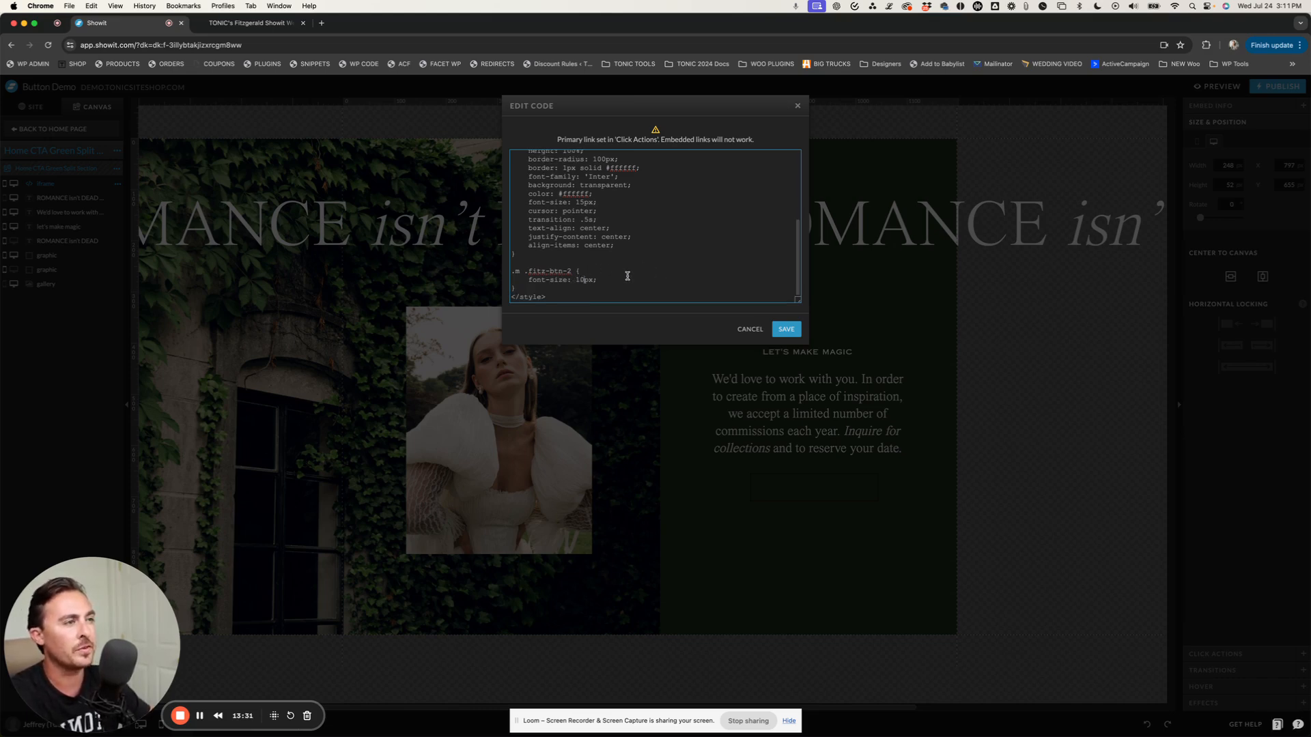
left_click(787, 330)
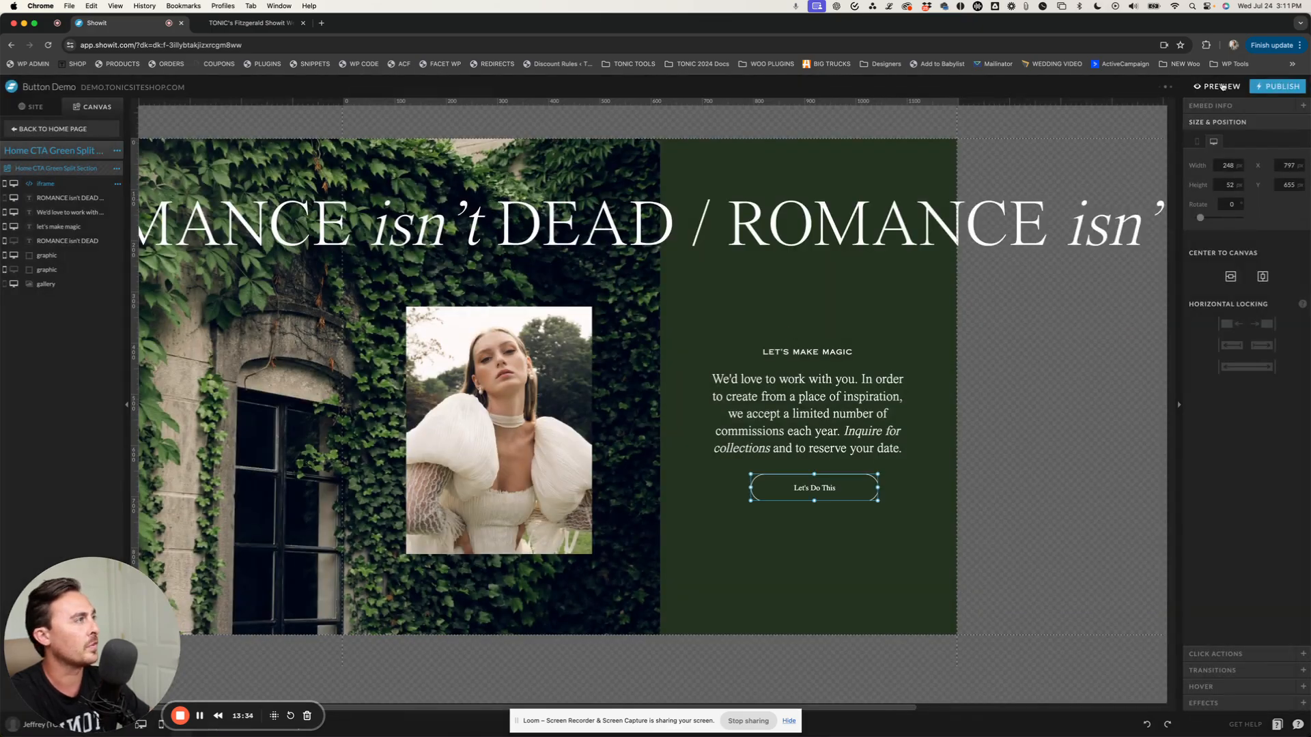
- Generate a fresh site preview and switch to the Fitzgerald preview page
left_click(1222, 86)
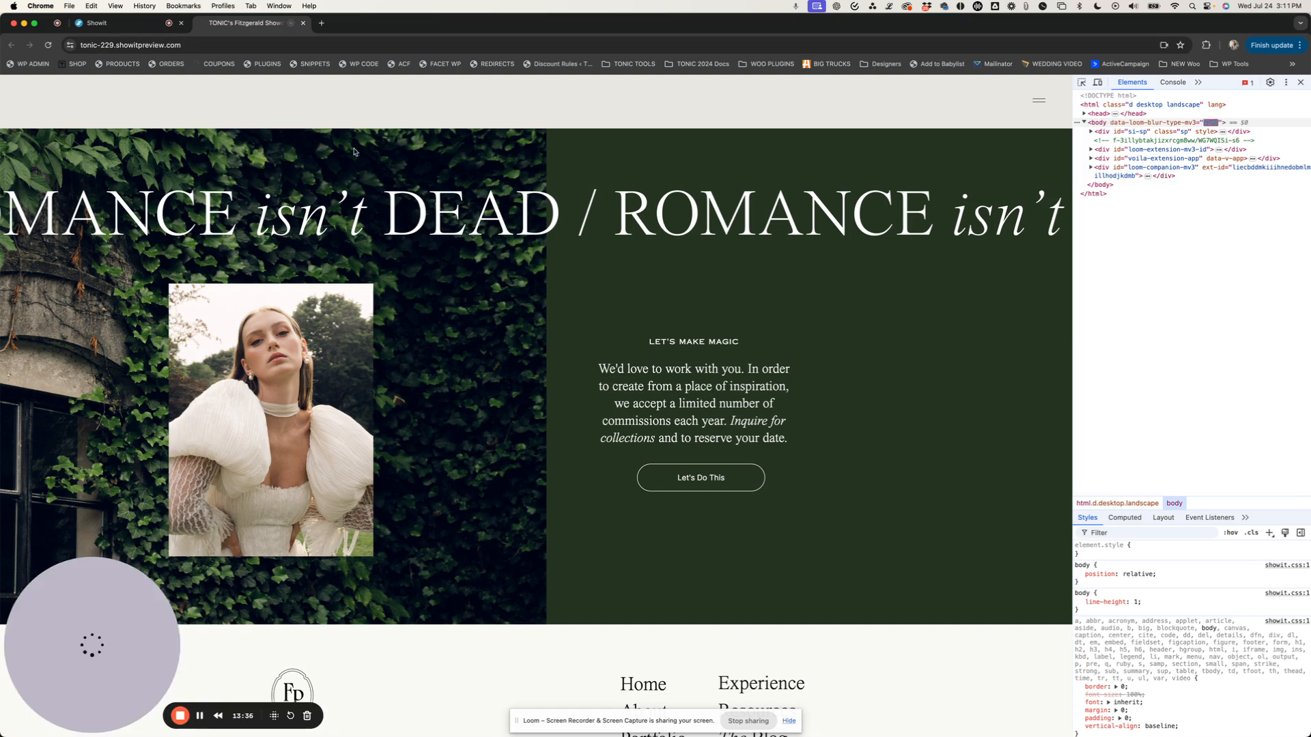
left_click(129, 25)
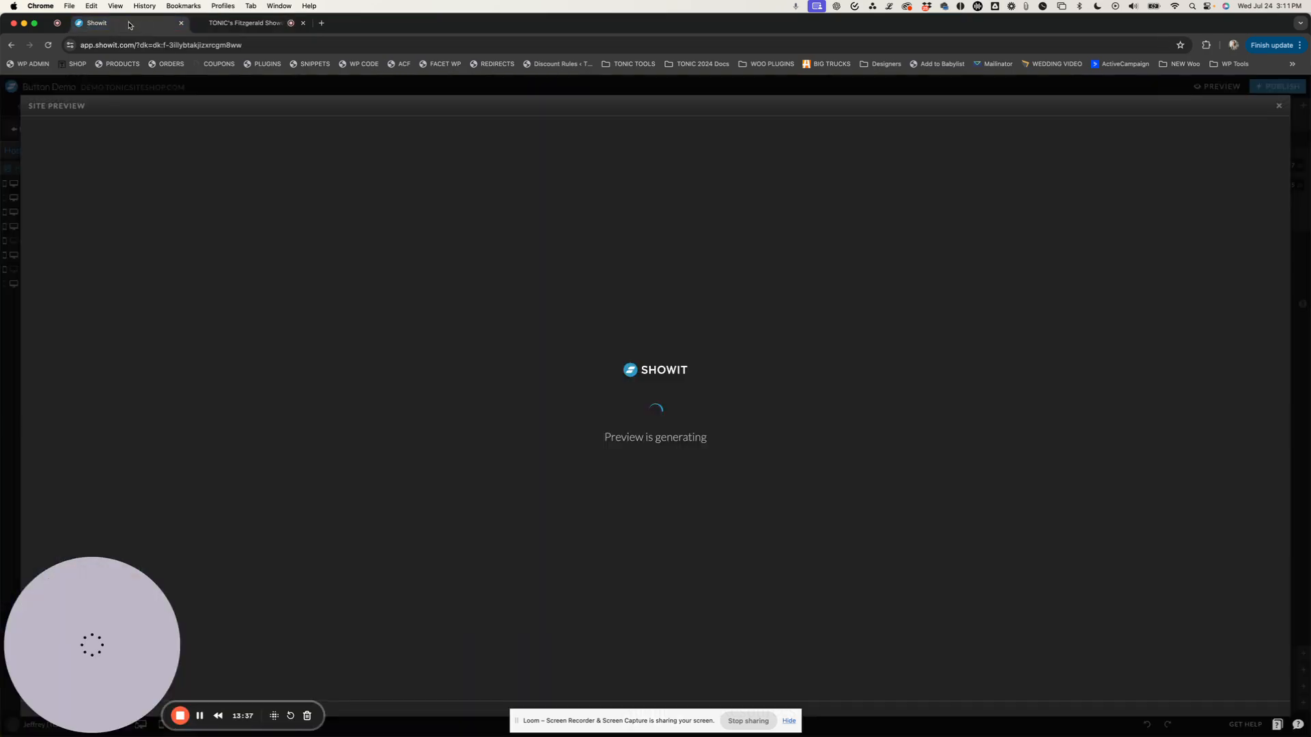
left_click(224, 26)
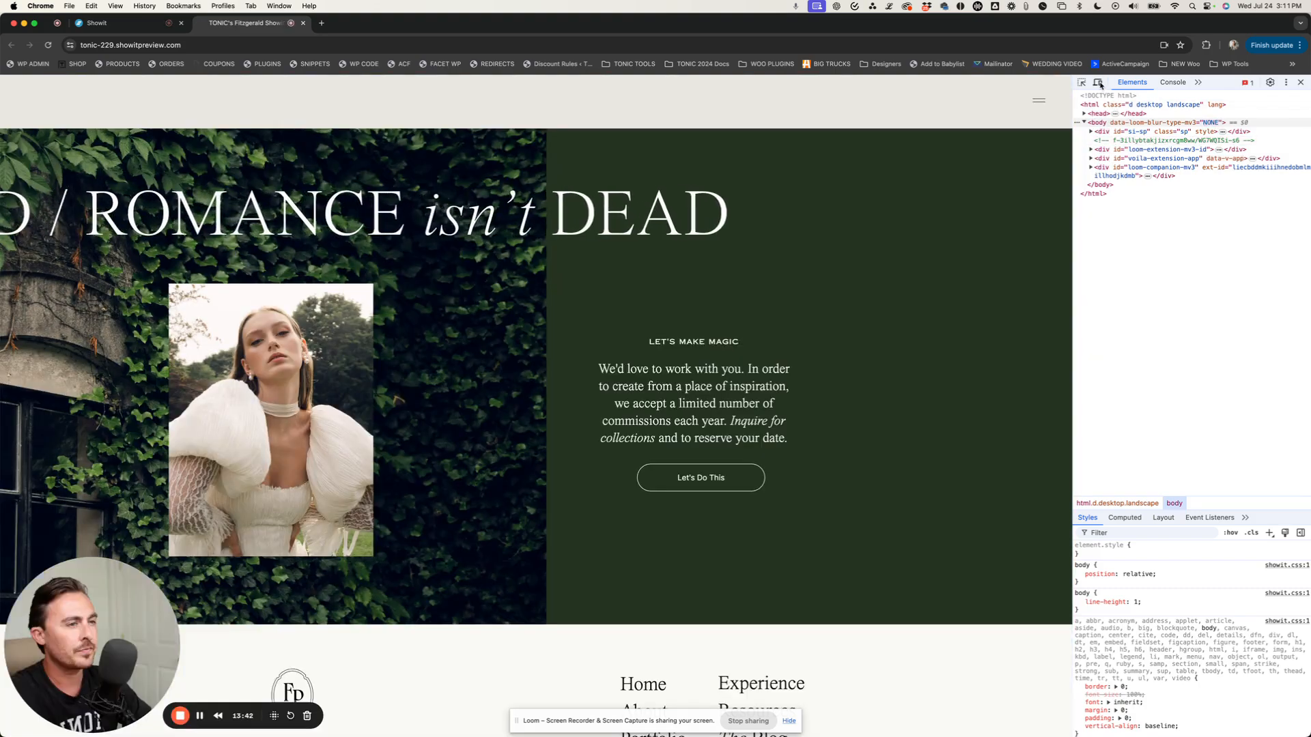
- Inspect the Let's Do This button's CSS rules in the desktop view and in the mobile device emulation
left_click(1081, 82)
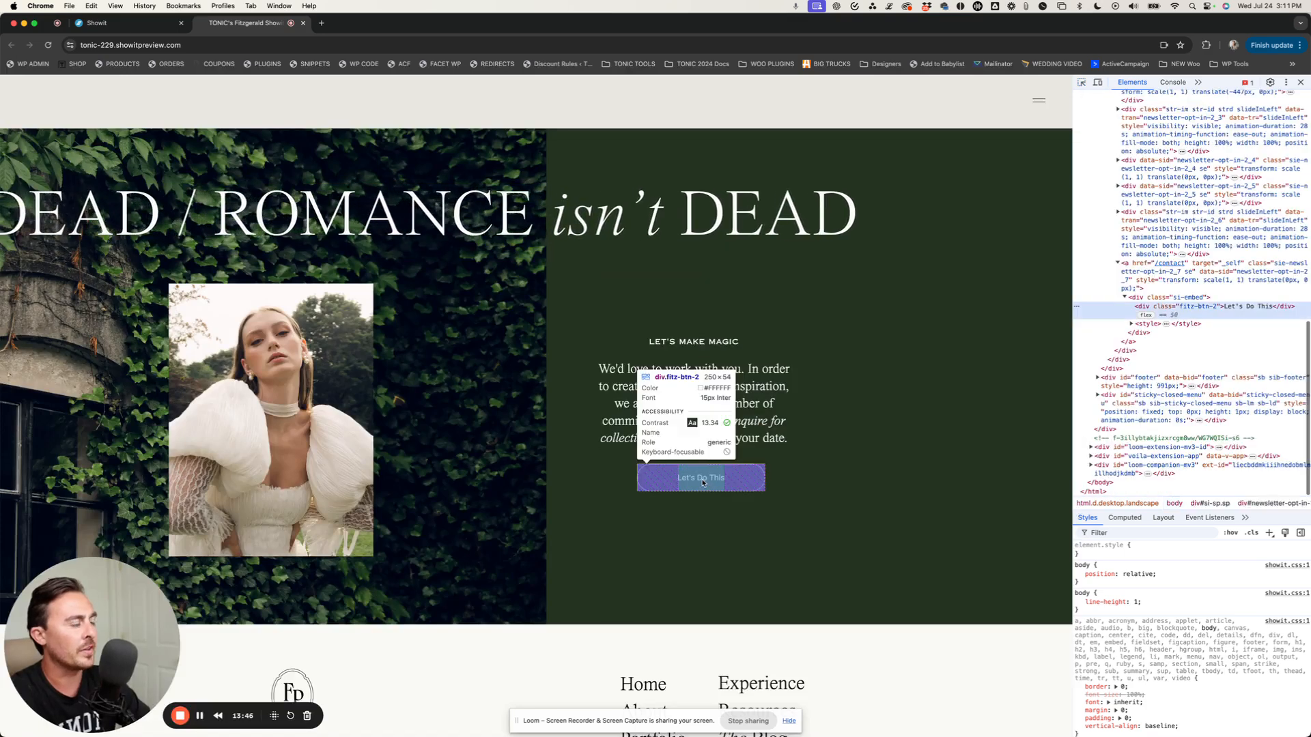
left_click(705, 483)
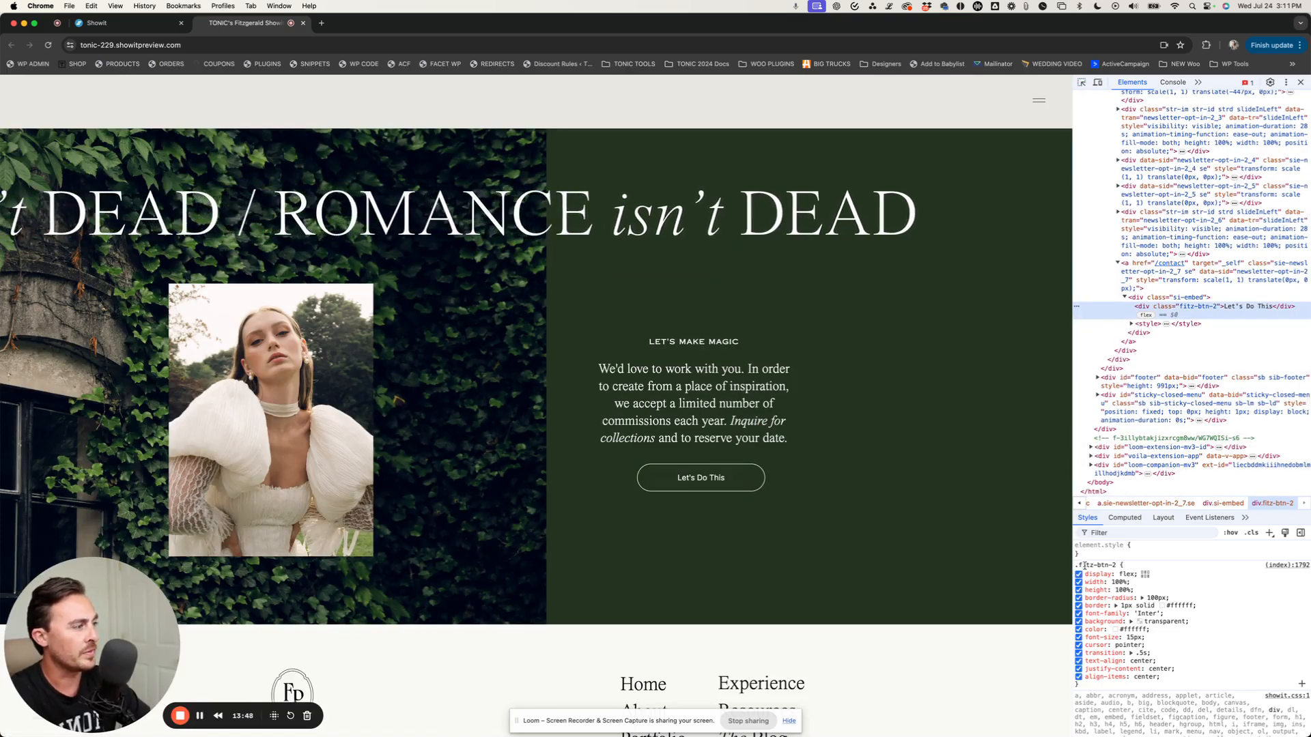
left_click_drag(1117, 566, 1153, 685)
left_click(1152, 638)
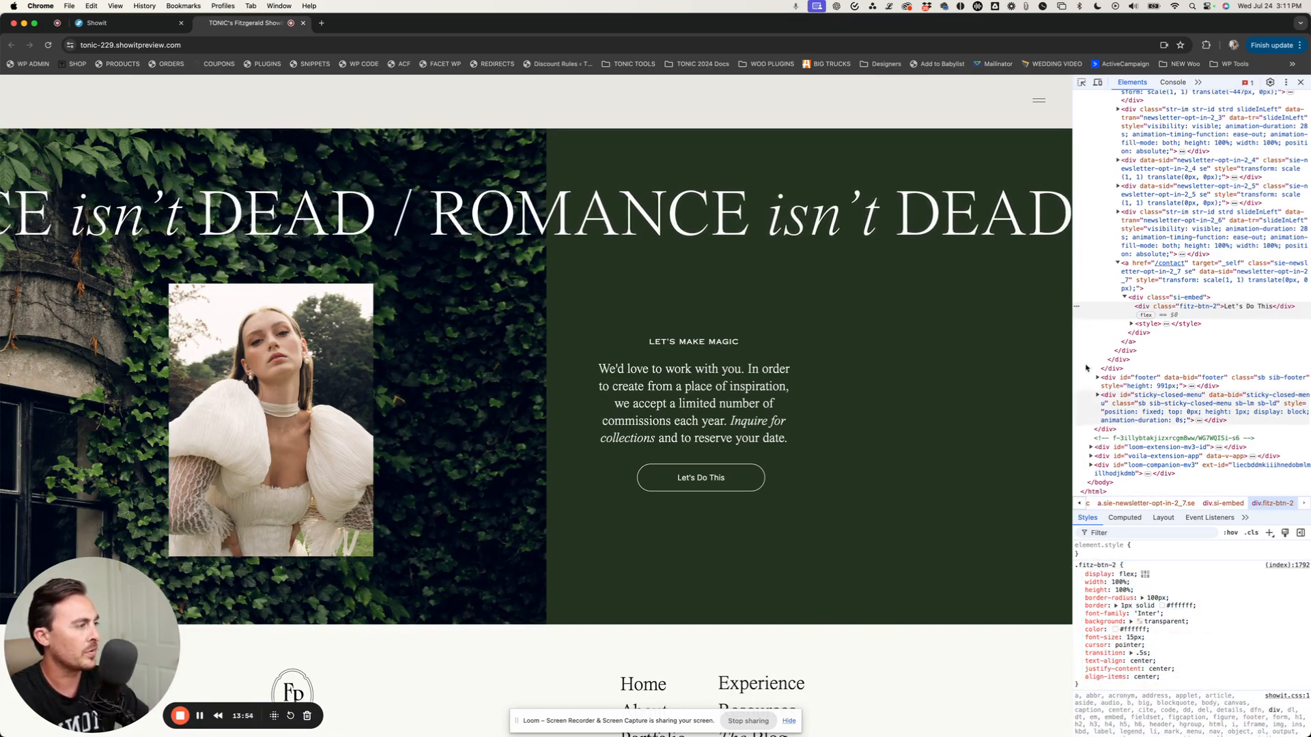
left_click(1097, 82)
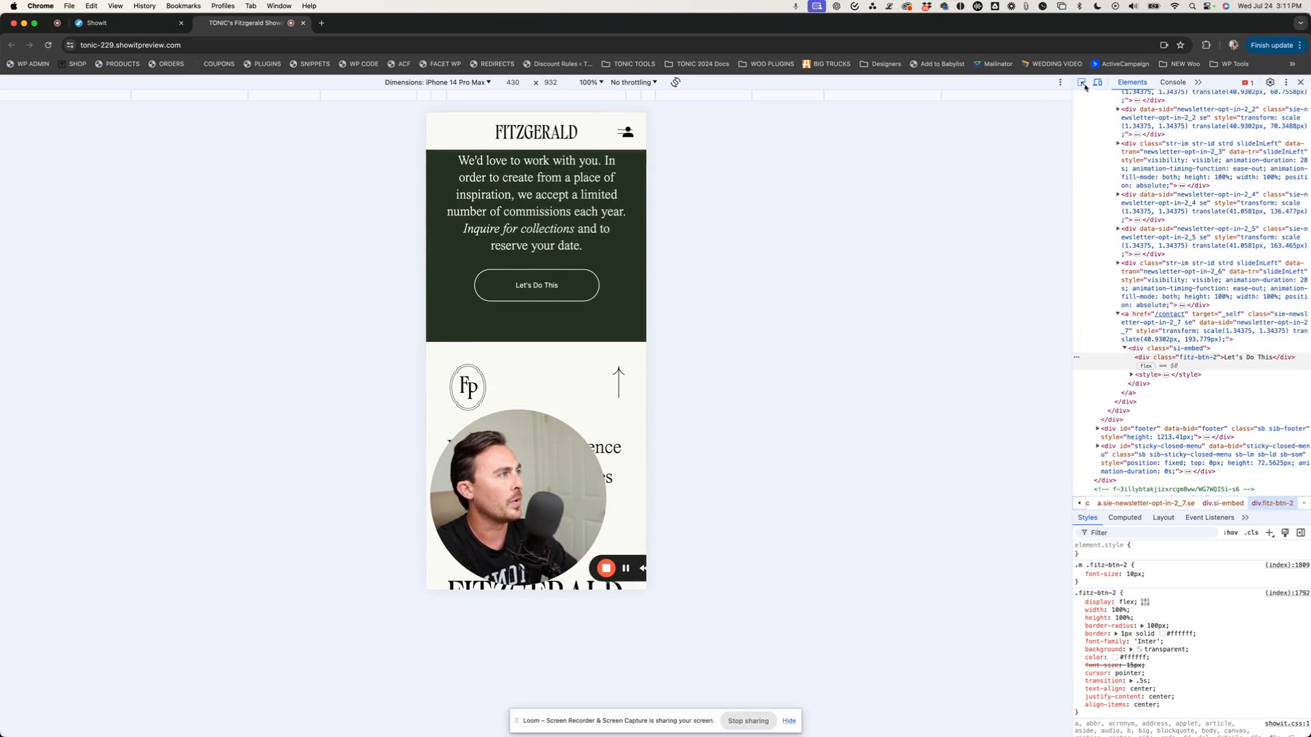
left_click(544, 283)
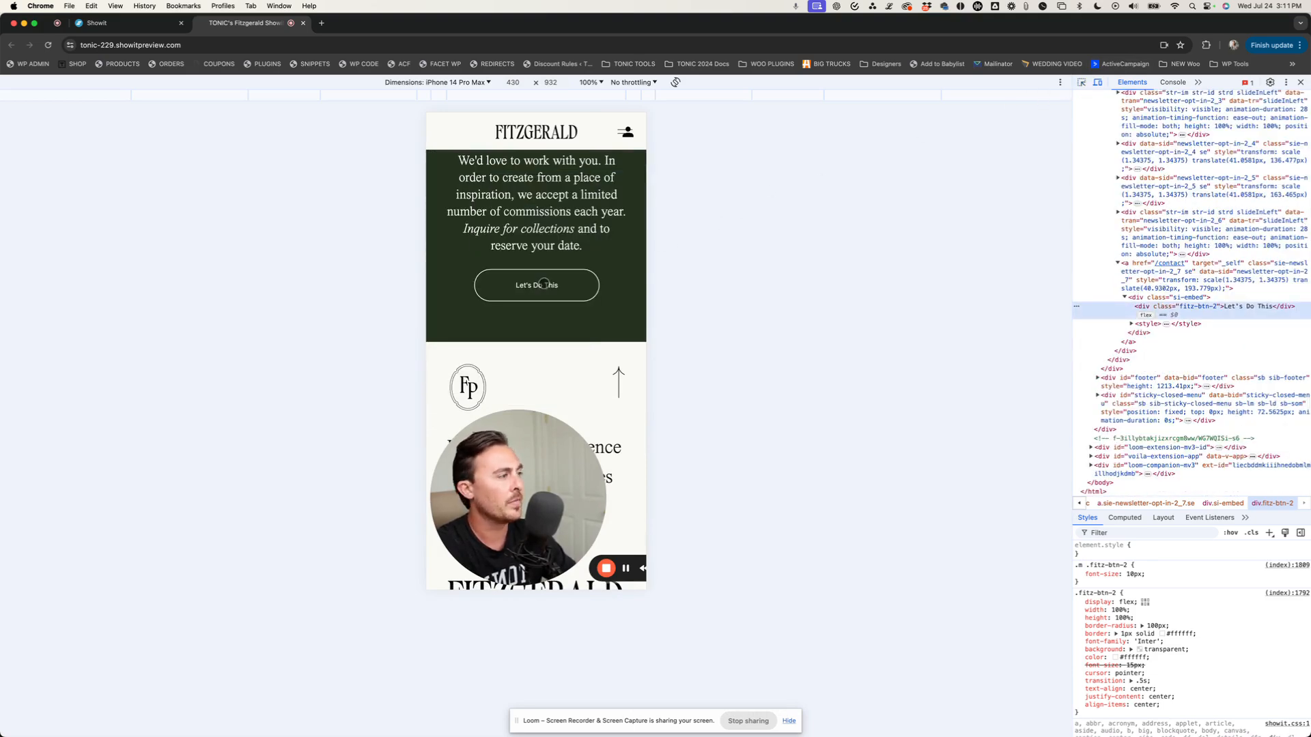
- Compare the mobile Let's Do This button at 20px and 10px by alternating the .m .fitz-btn-2 font-size in the inspector
left_click(1135, 574)
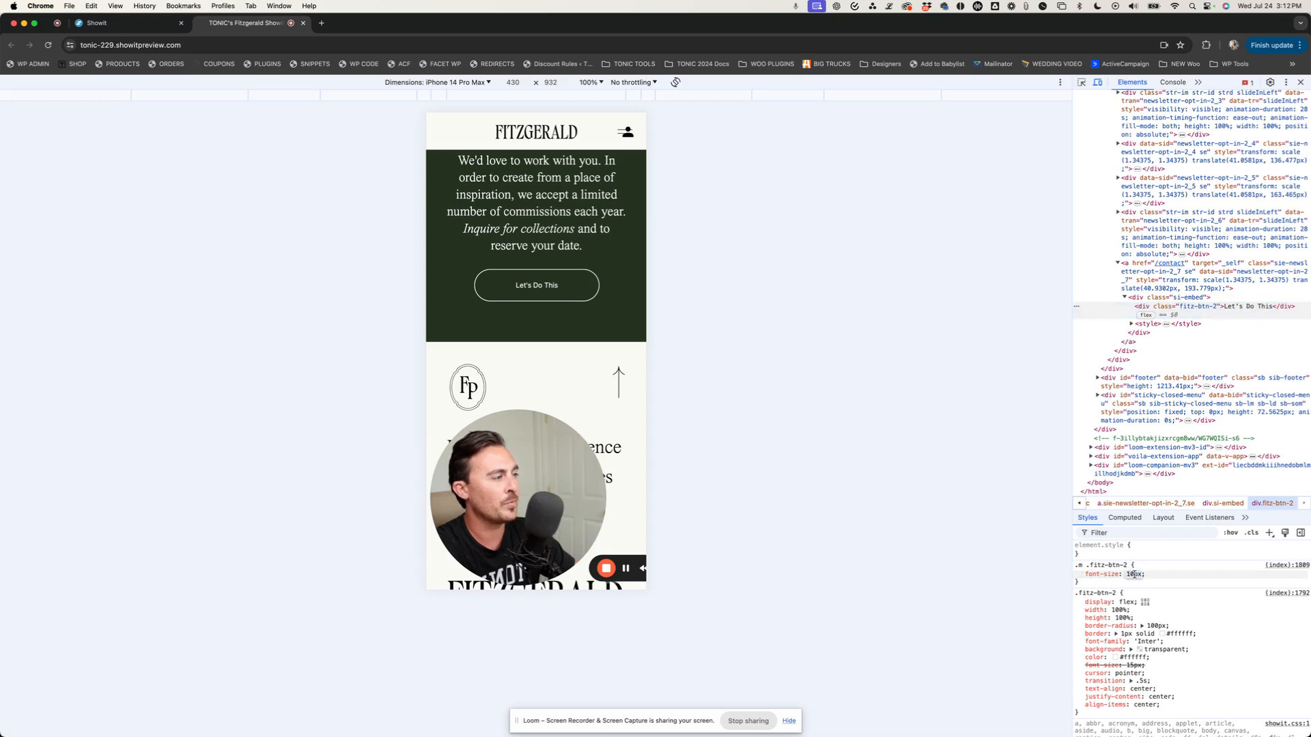
key("shift+Up")
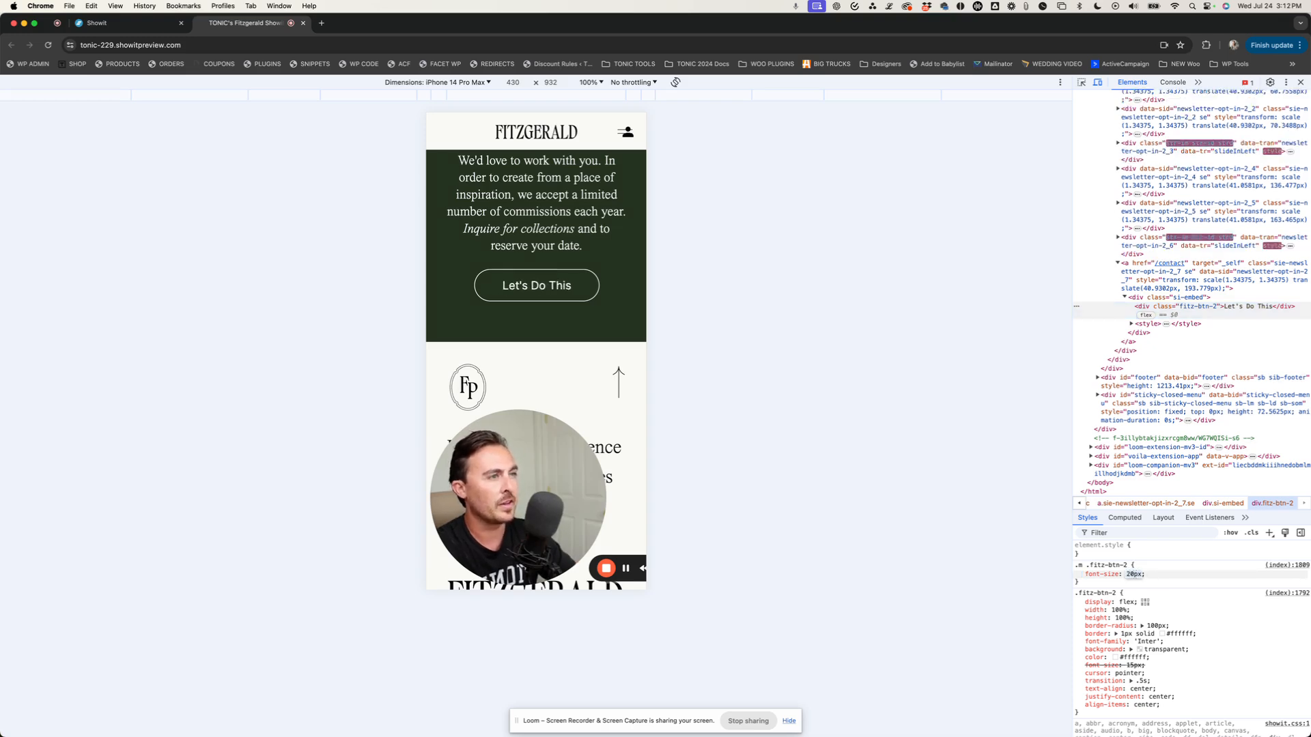
key("shift+Down")
key("shift+Up")
key("shift+Down")
key("shift+Up")
key("shift+Down")
key("shift+Up")
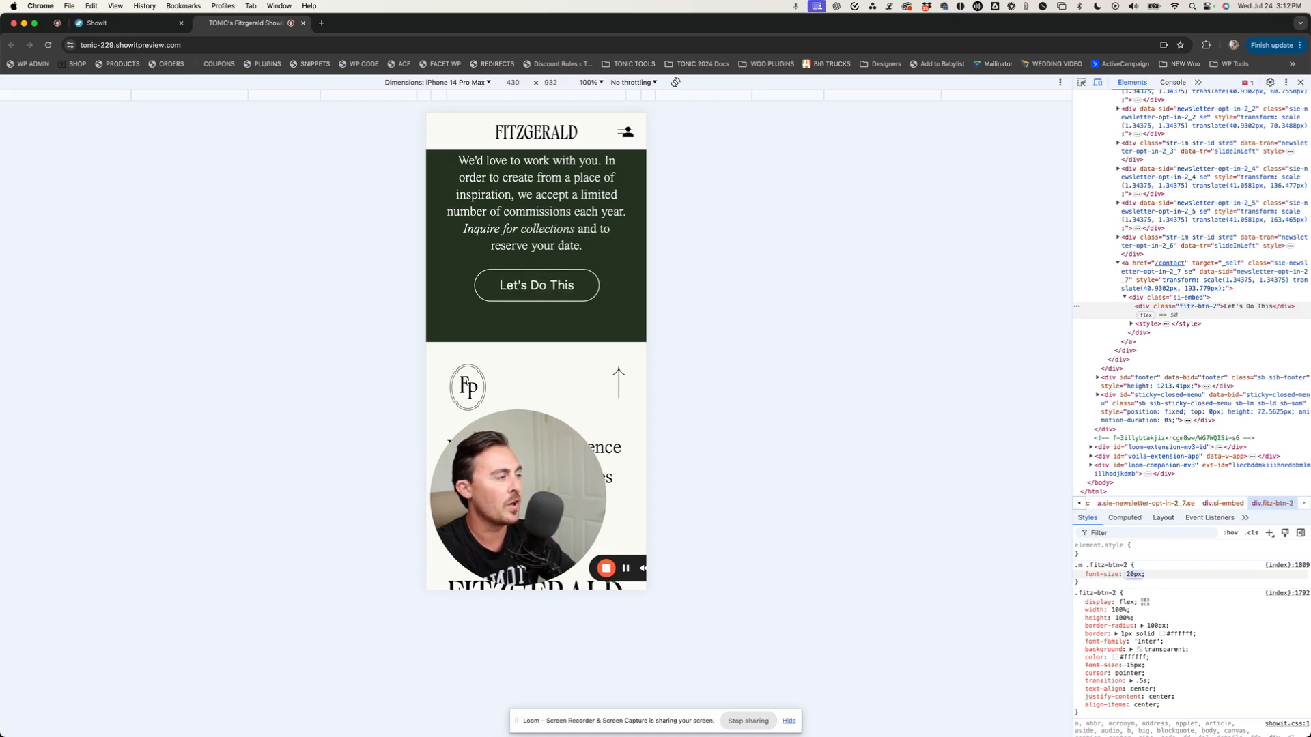
key("shift+Down")
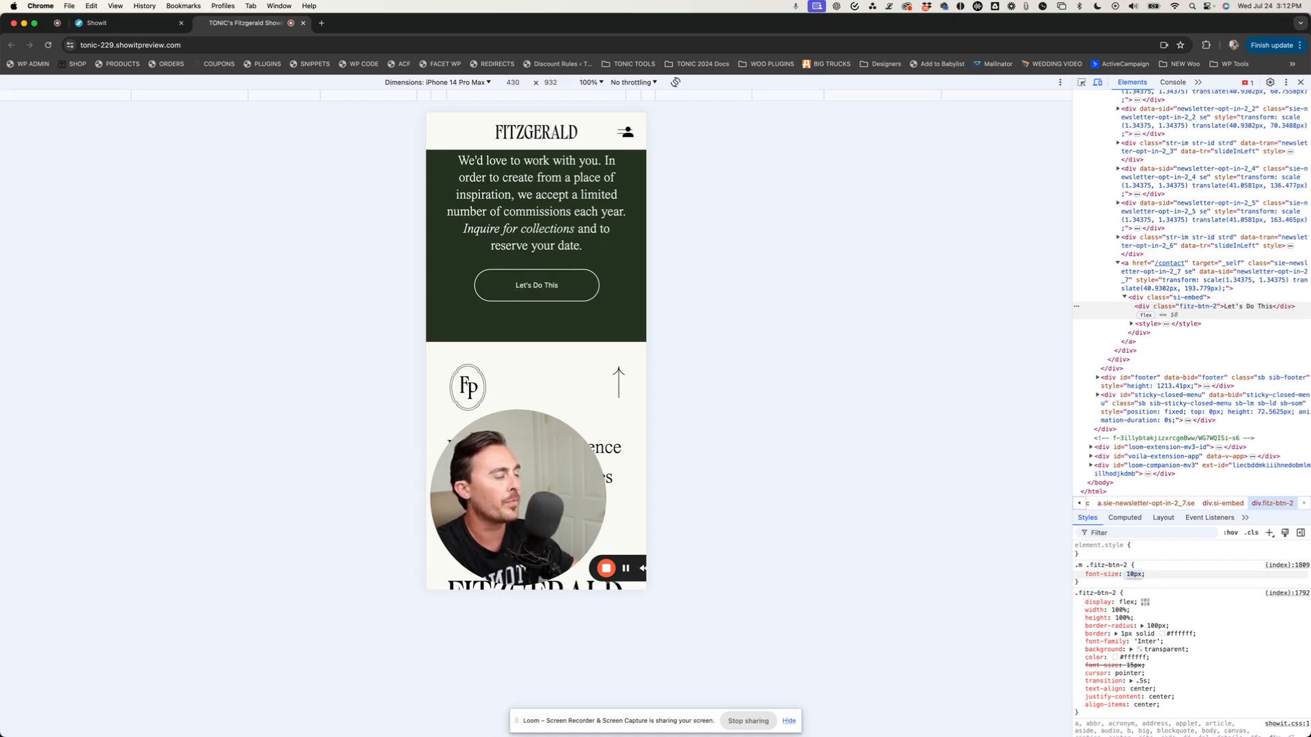
- Switch back to the Showit editor, close the site preview and open the Let's Do This button's embed code
left_click(117, 25)
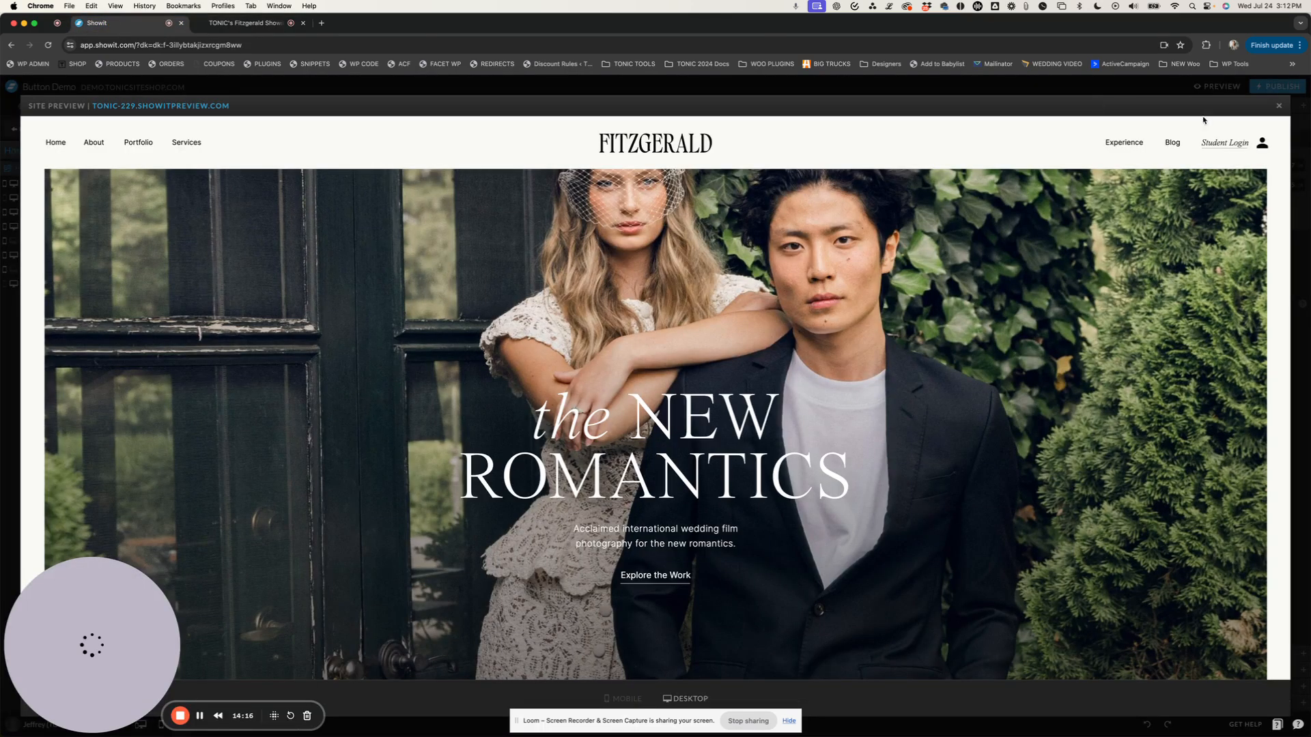
left_click(1277, 107)
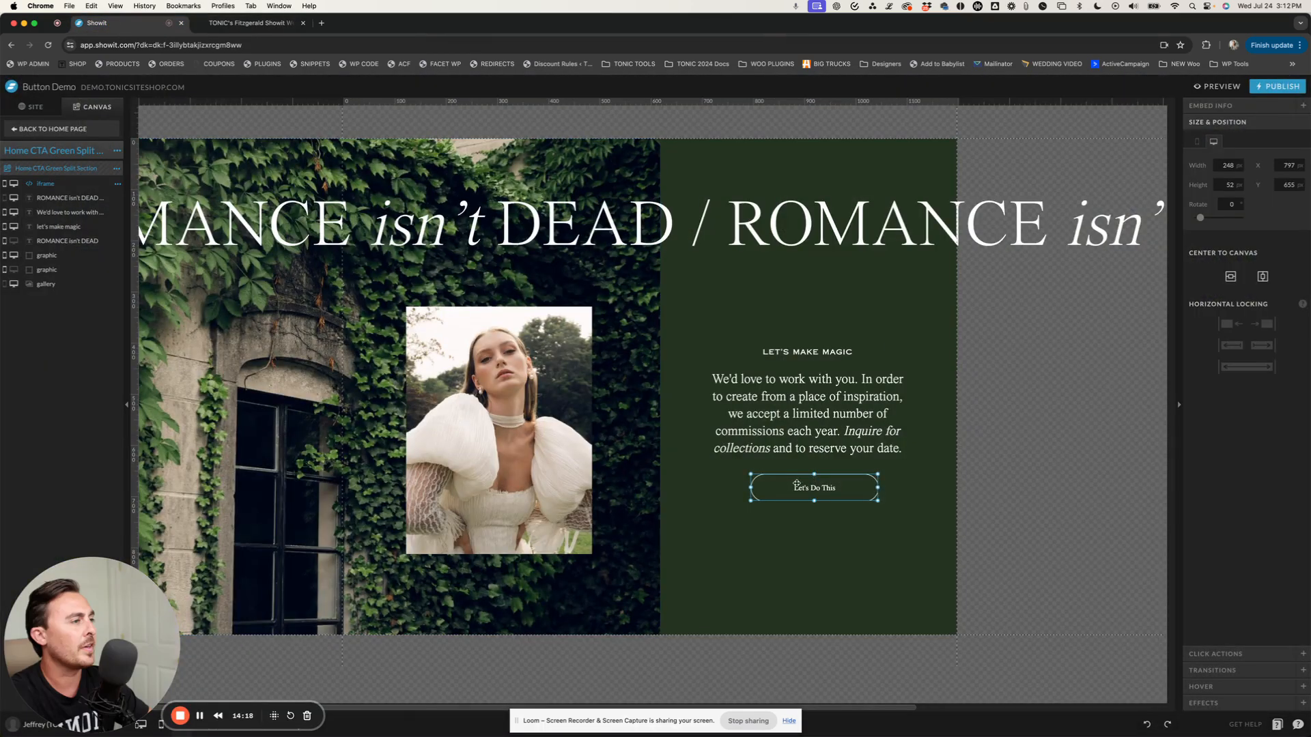
scroll(797, 486, "right", 2)
scroll(797, 486, "right", 1)
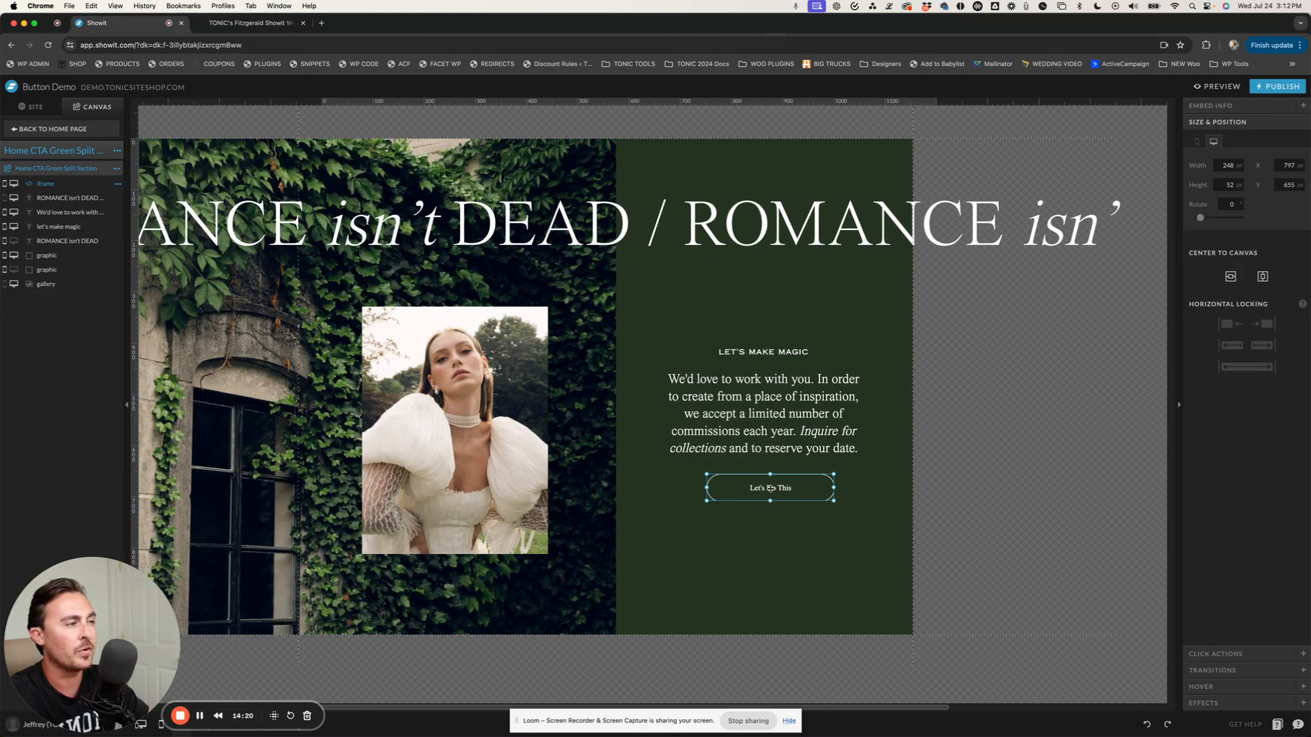
double_click(770, 488)
- Review the font-size declaration in the .m .fitz-btn-2 rule against the base and hover rules of .fitz-btn-2
scroll(614, 212, "down", 5)
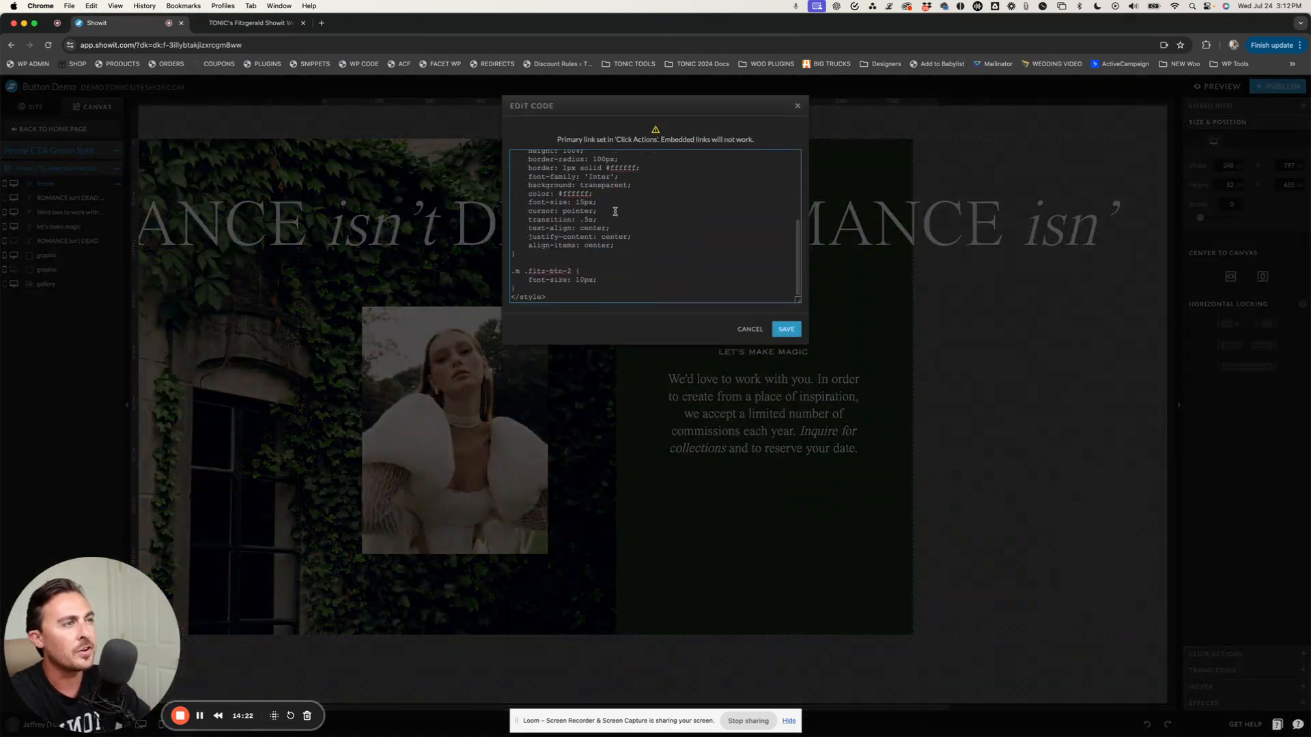
left_click_drag(528, 281, 593, 280)
scroll(618, 256, "up", 2)
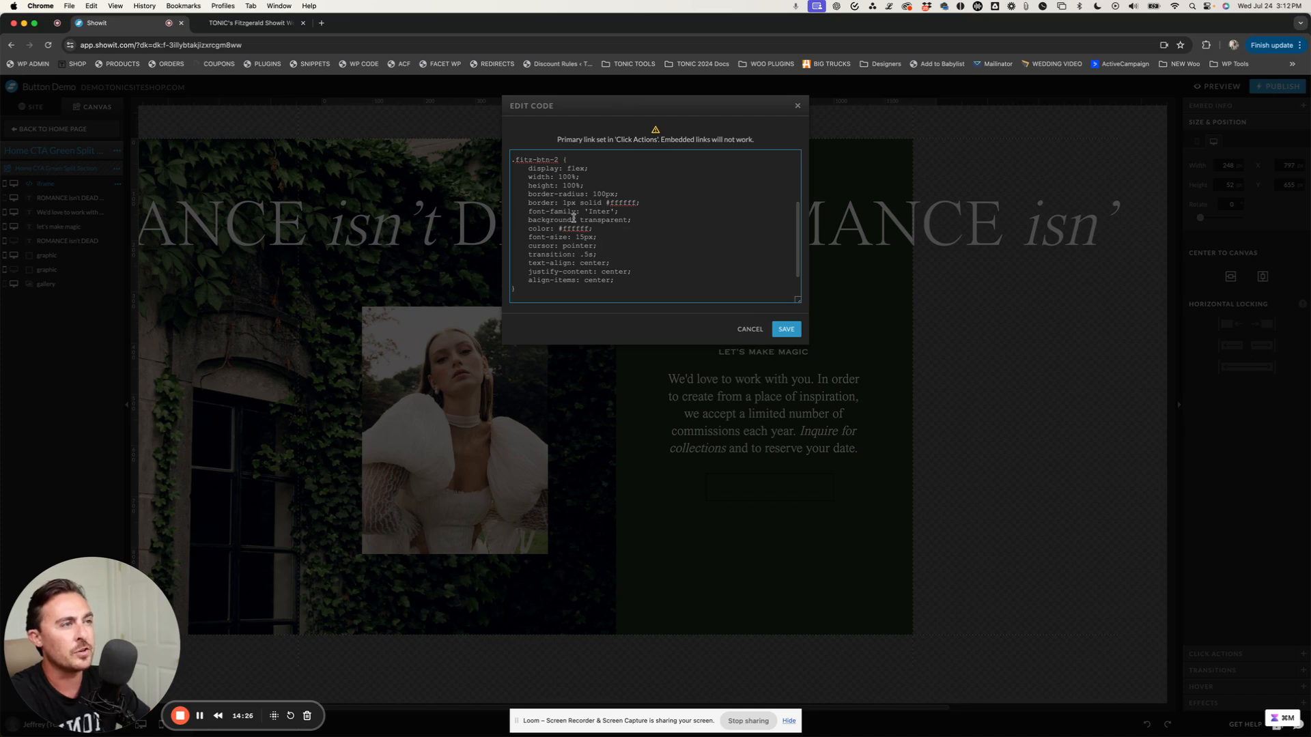
scroll(582, 203, "up", 2)
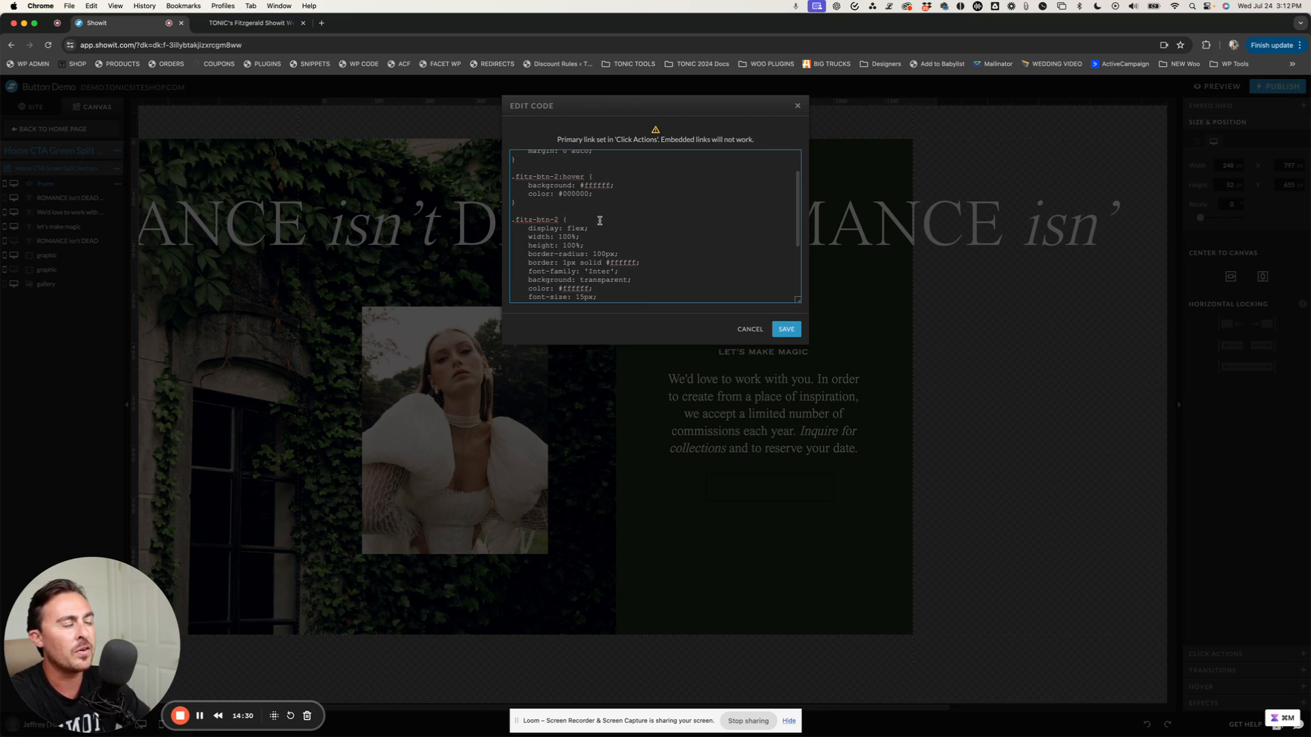
scroll(587, 236, "down", 4)
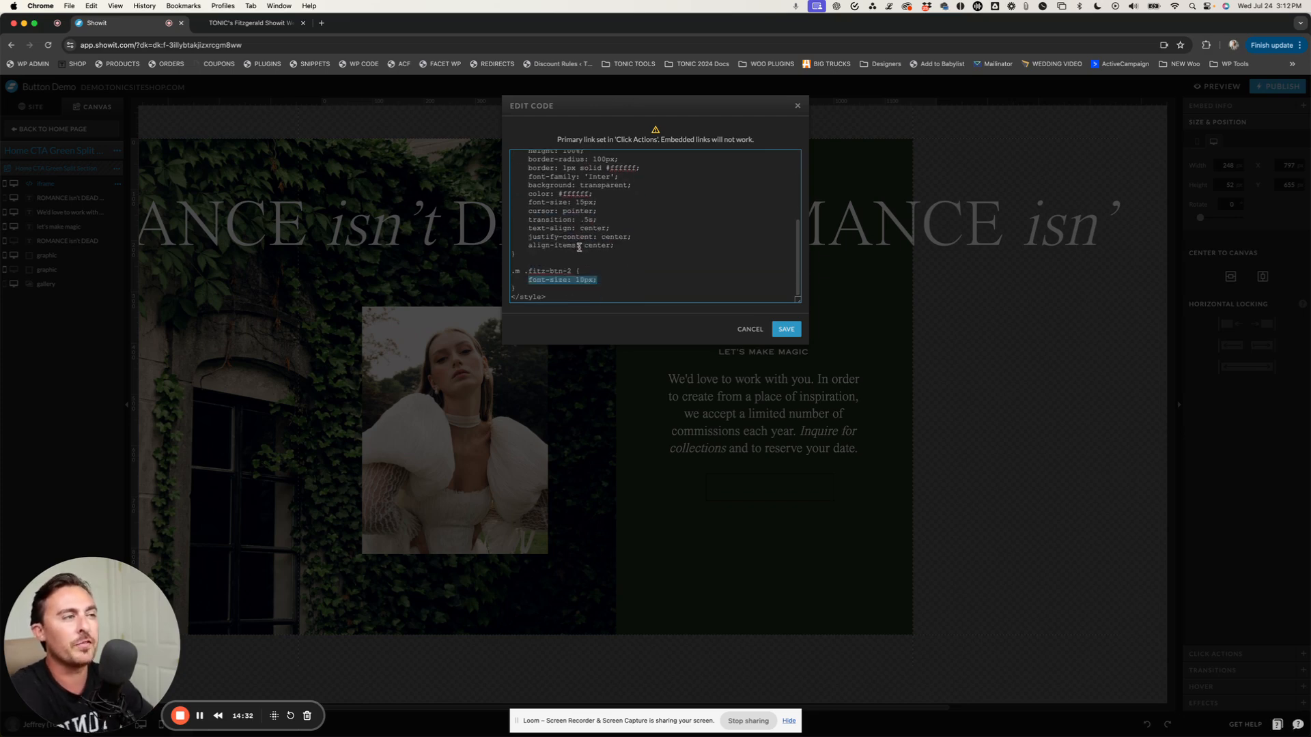